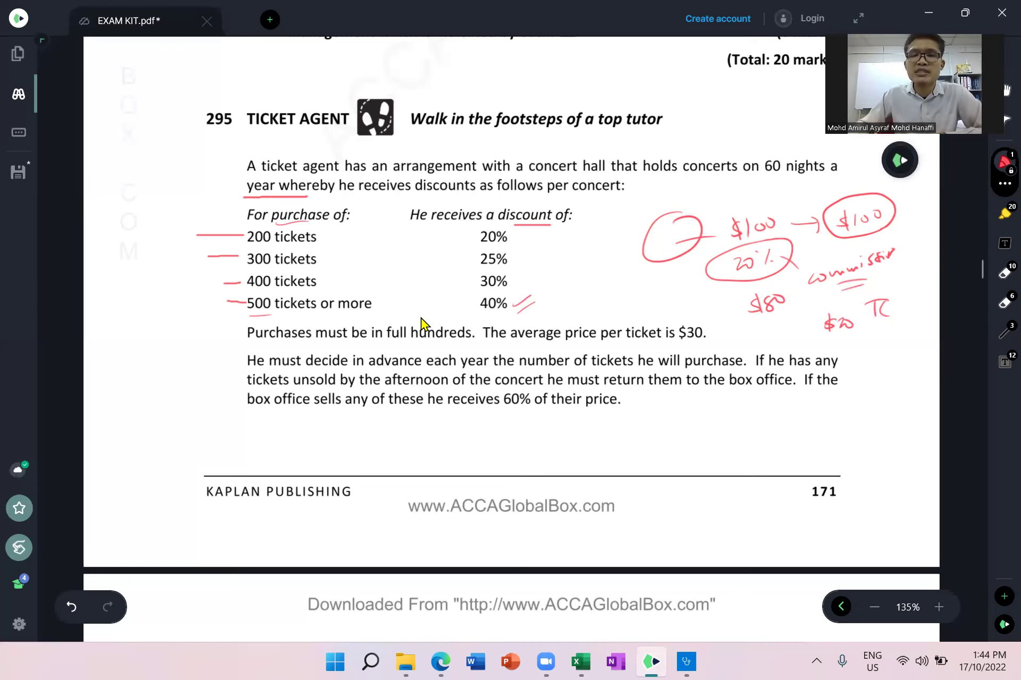
# Step: Underline "must be", "price" and "$30" in red in the purchase terms below the Ticket Agent discount table
pyautogui.scroll(-3, 441, 298)
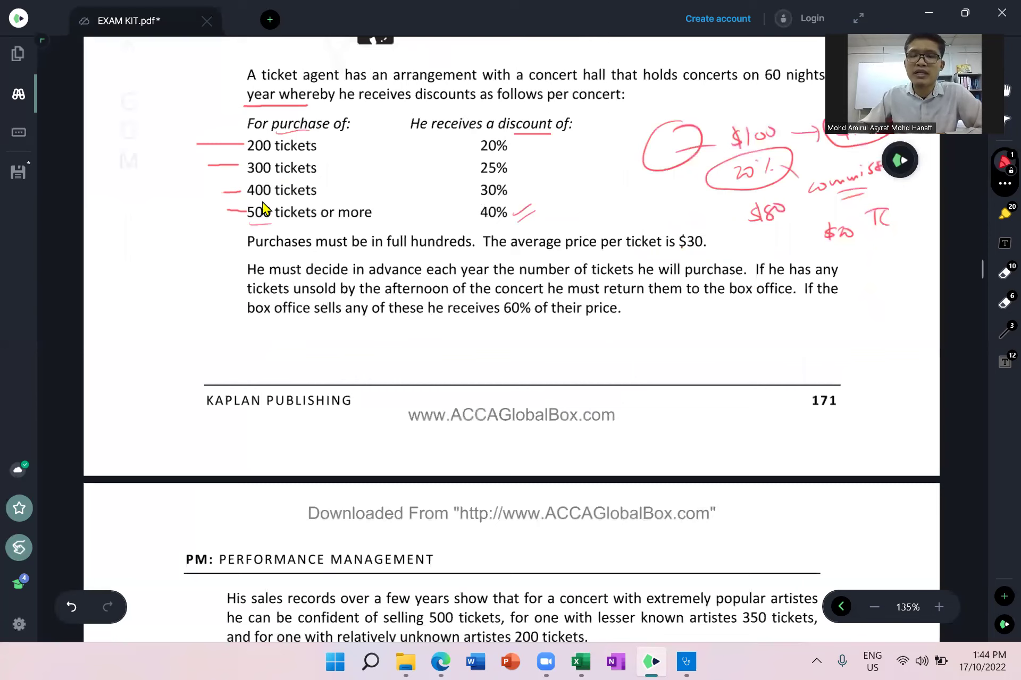
pyautogui.scroll(3, 318, 346)
pyautogui.moveTo(305, 344); pyautogui.dragTo(361, 345)
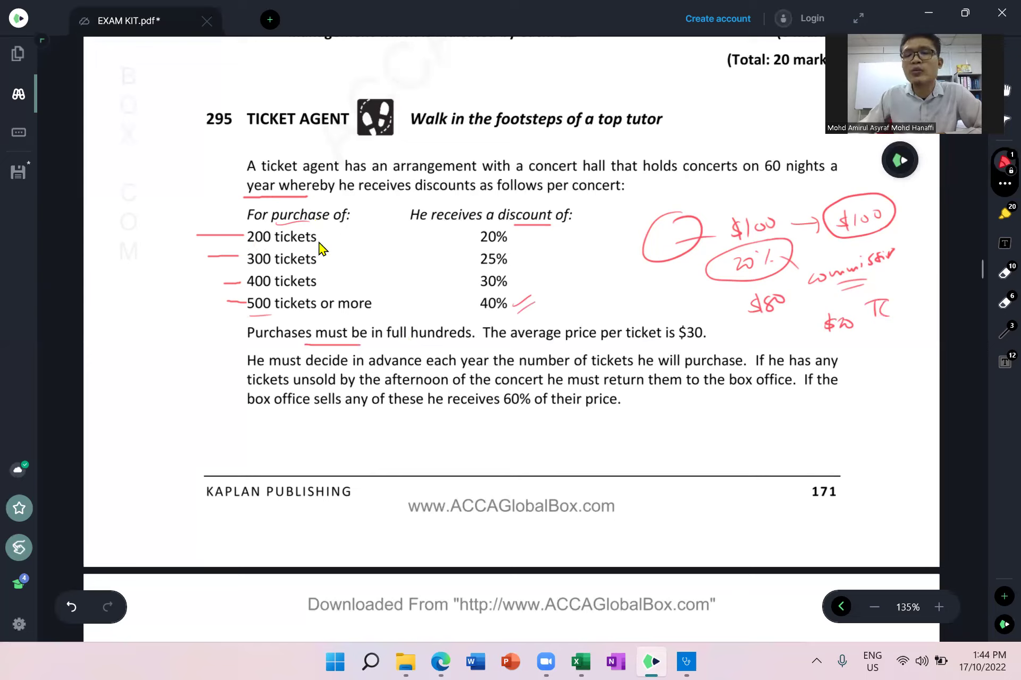
pyautogui.moveTo(556, 346); pyautogui.dragTo(587, 346)
pyautogui.moveTo(706, 346); pyautogui.dragTo(671, 346)
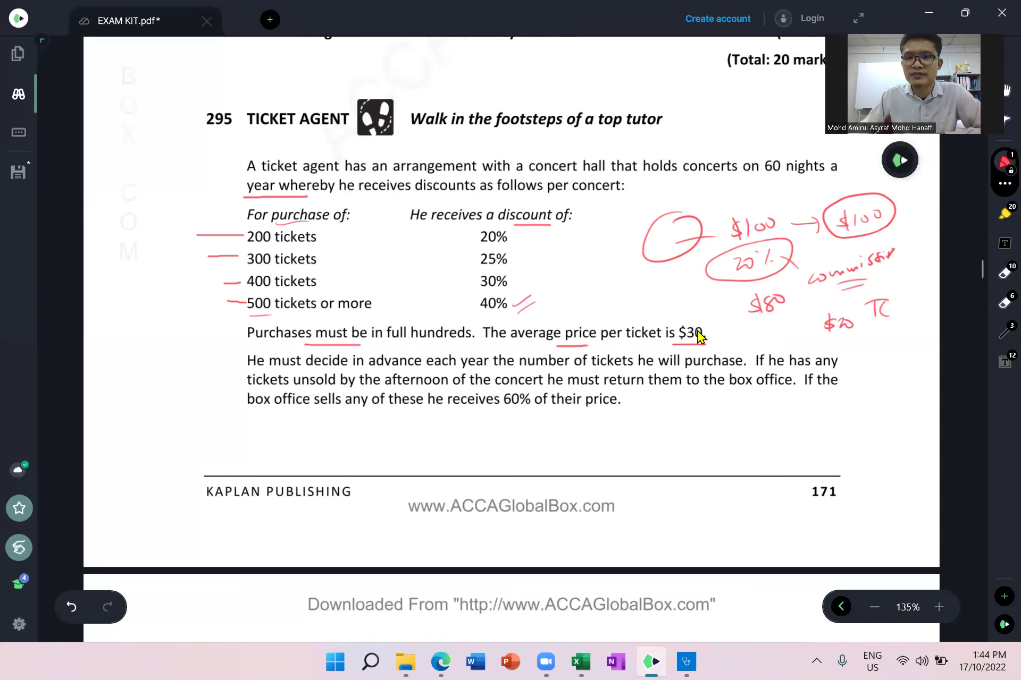
# Step: Switch to the Excel workbook and review the purchase levels in E2:H2 and the empty row-heading cells in column D
pyautogui.scroll(-3, 342, 314)
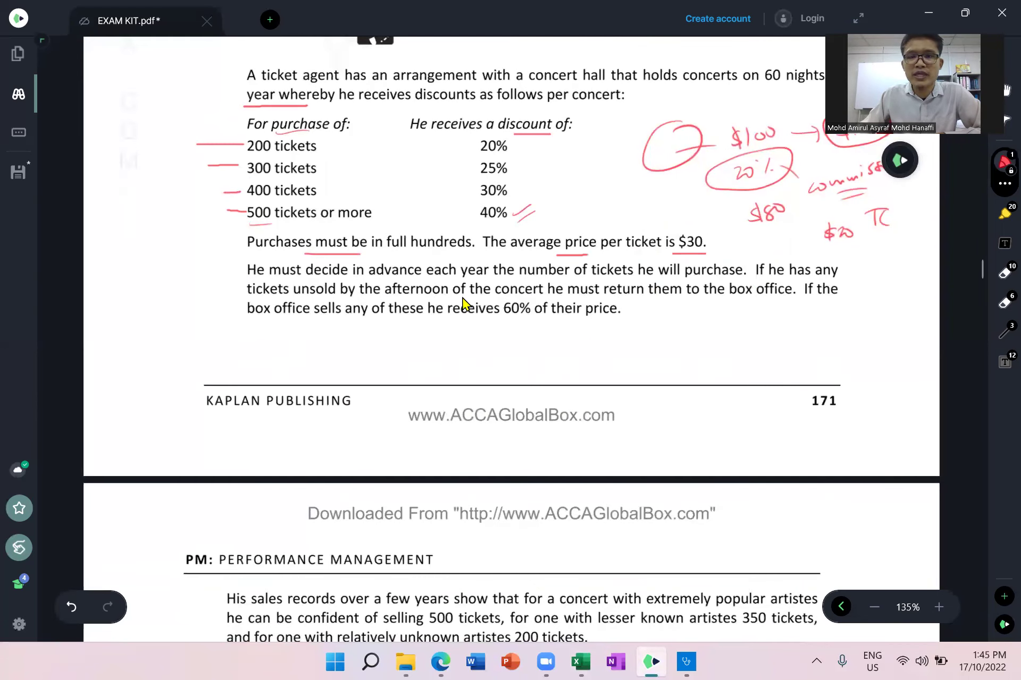
pyautogui.click(581, 661)
pyautogui.click(594, 424)
pyautogui.click(429, 234)
pyautogui.click(521, 242)
pyautogui.click(597, 239)
pyautogui.click(702, 232)
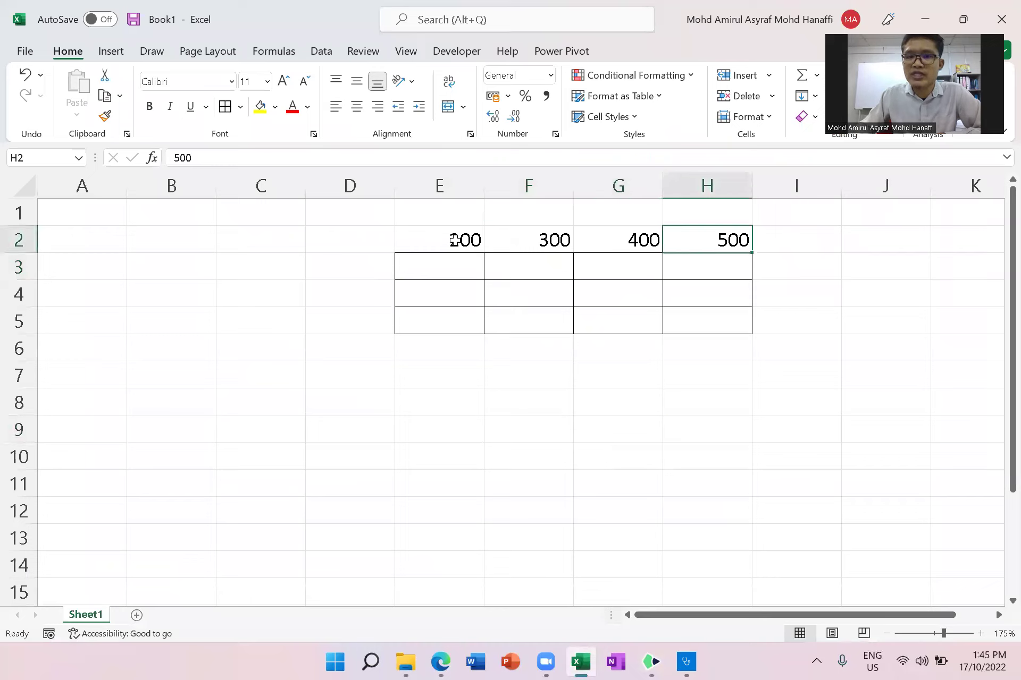
pyautogui.click(453, 240)
pyautogui.click(358, 269)
pyautogui.click(372, 291)
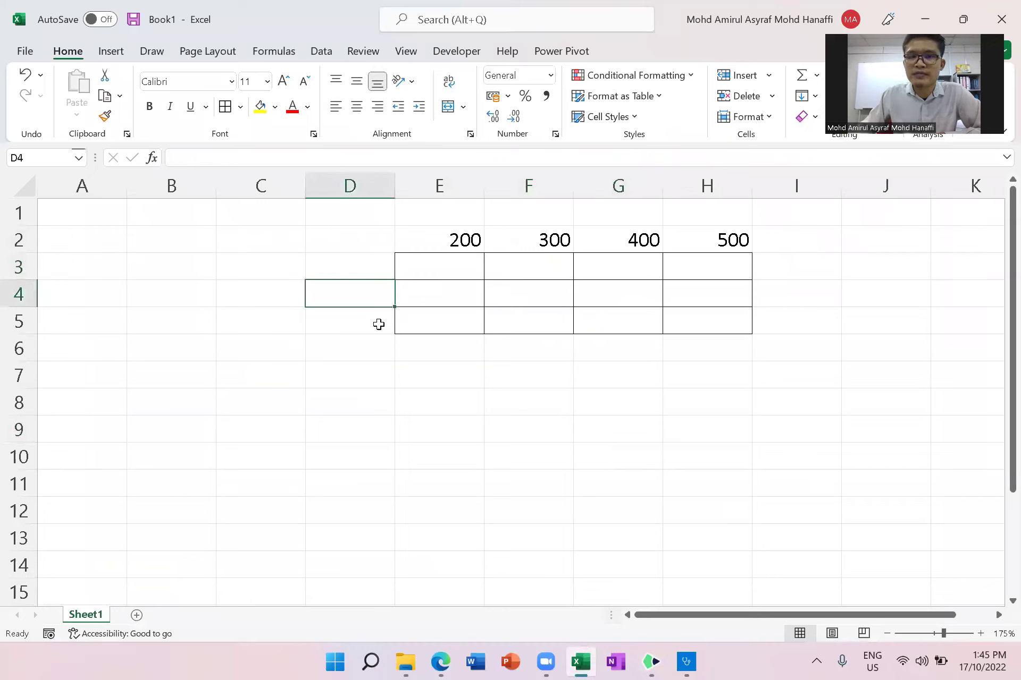
pyautogui.click(354, 261)
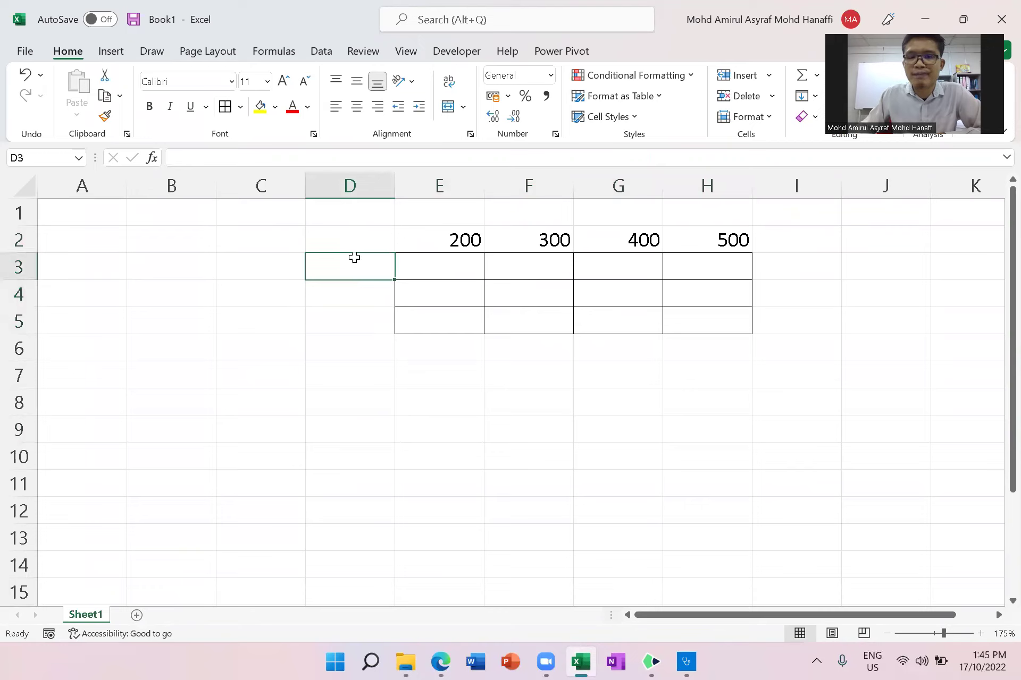
# Step: Enter the numbers 1, 2 and 3 in cells B8 to B10 and select that range
pyautogui.click(176, 403)
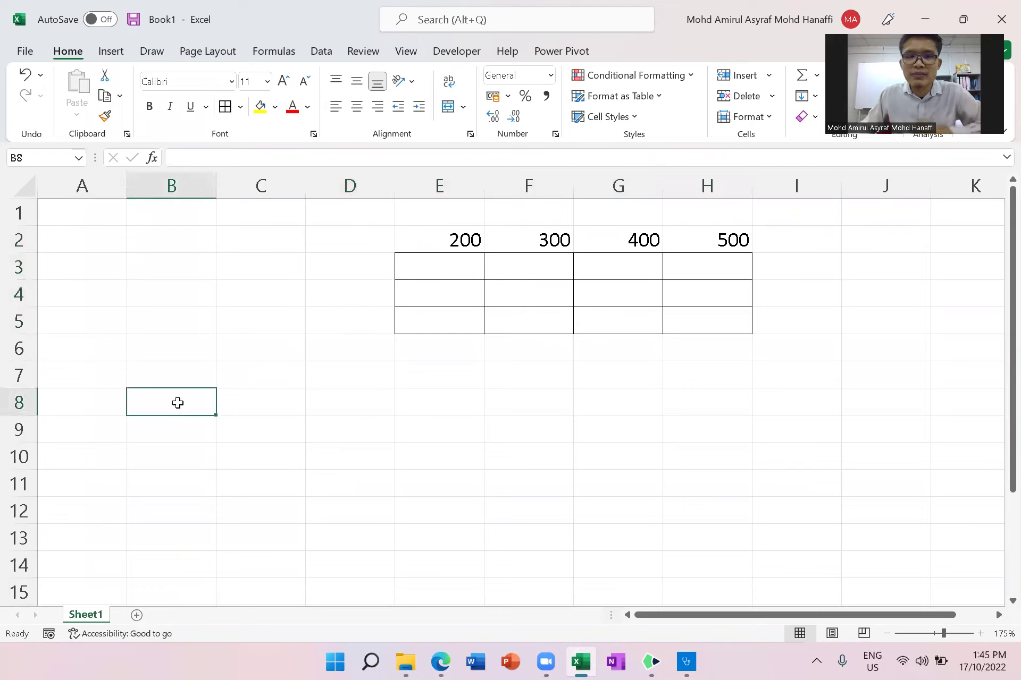
pyautogui.write('1')
pyautogui.press('Return')
pyautogui.write('2')
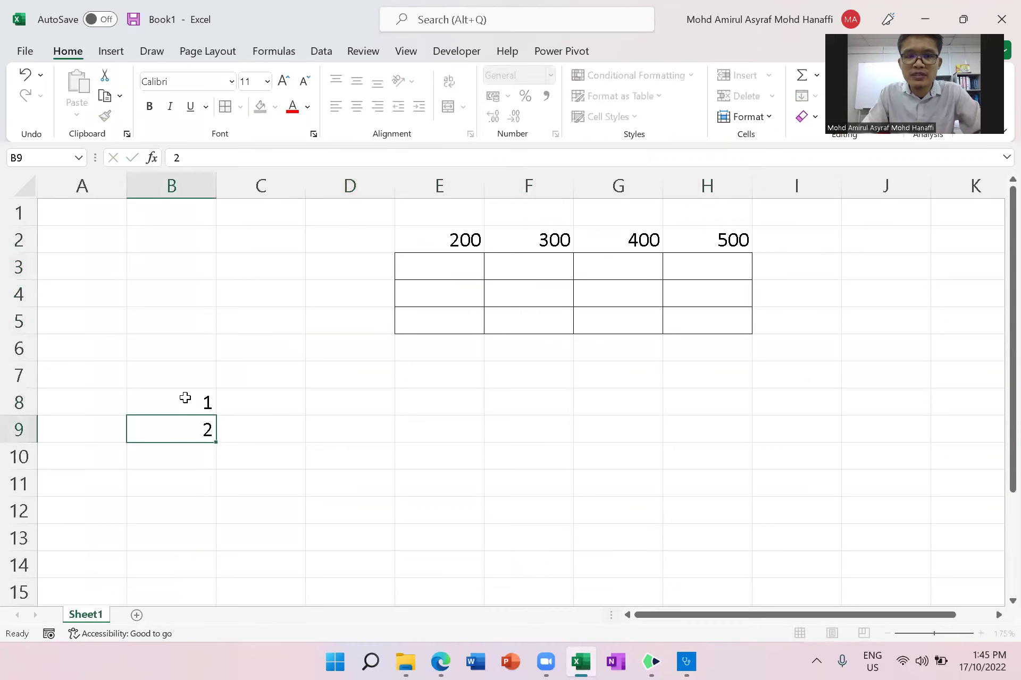
pyautogui.press('Return')
pyautogui.write('3')
pyautogui.press('Return')
pyautogui.click(184, 397)
pyautogui.moveTo(184, 397); pyautogui.dragTo(172, 454)
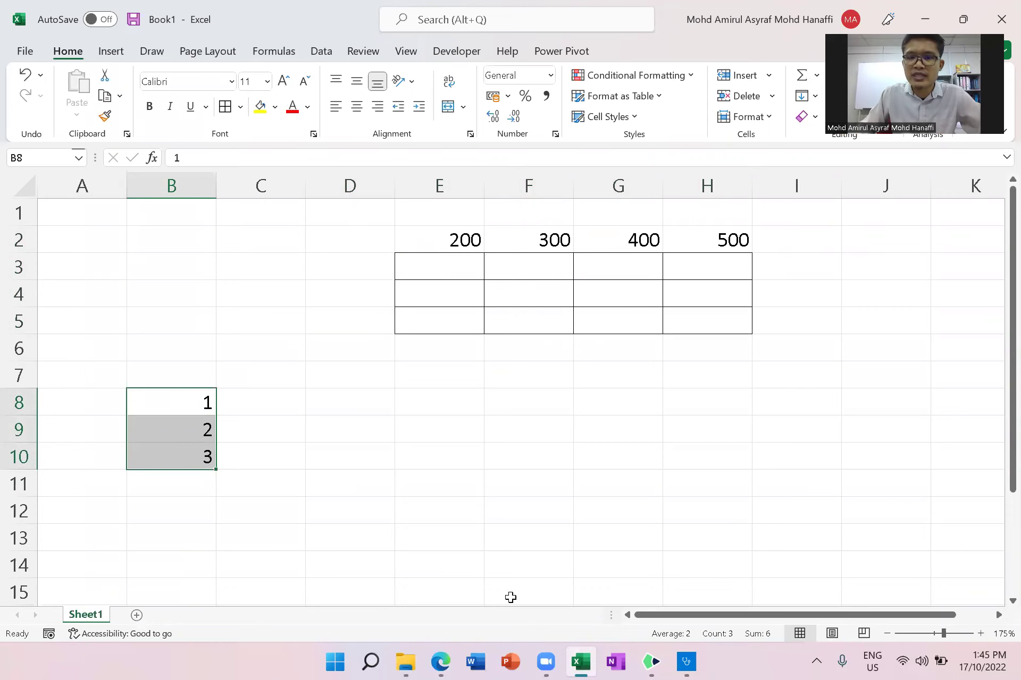
# Step: Consult the sales records in the EXAM KIT PDF, switch back to Excel and enter the demand levels 200, 350 and 500 in D3:D5
pyautogui.moveTo(653, 662)
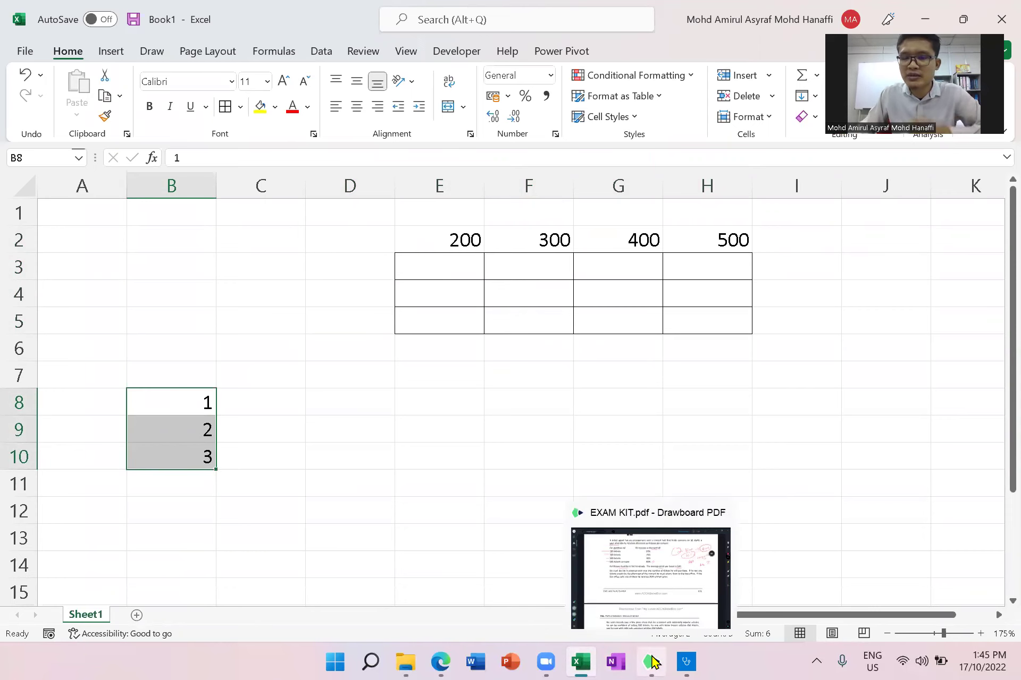
pyautogui.click(653, 662)
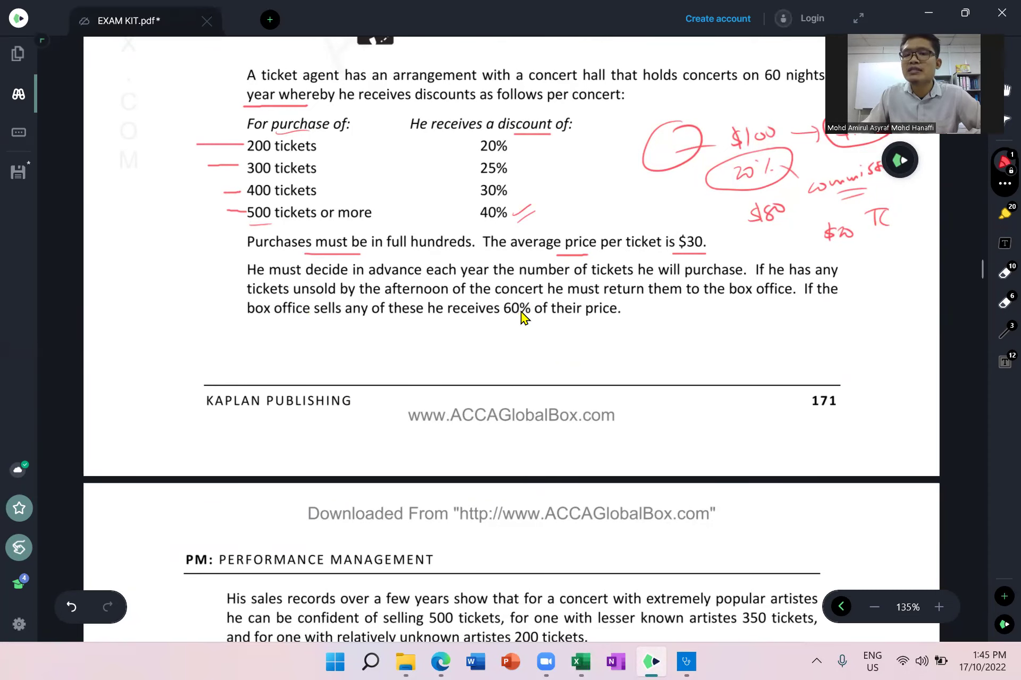
pyautogui.scroll(-2, 616, 351)
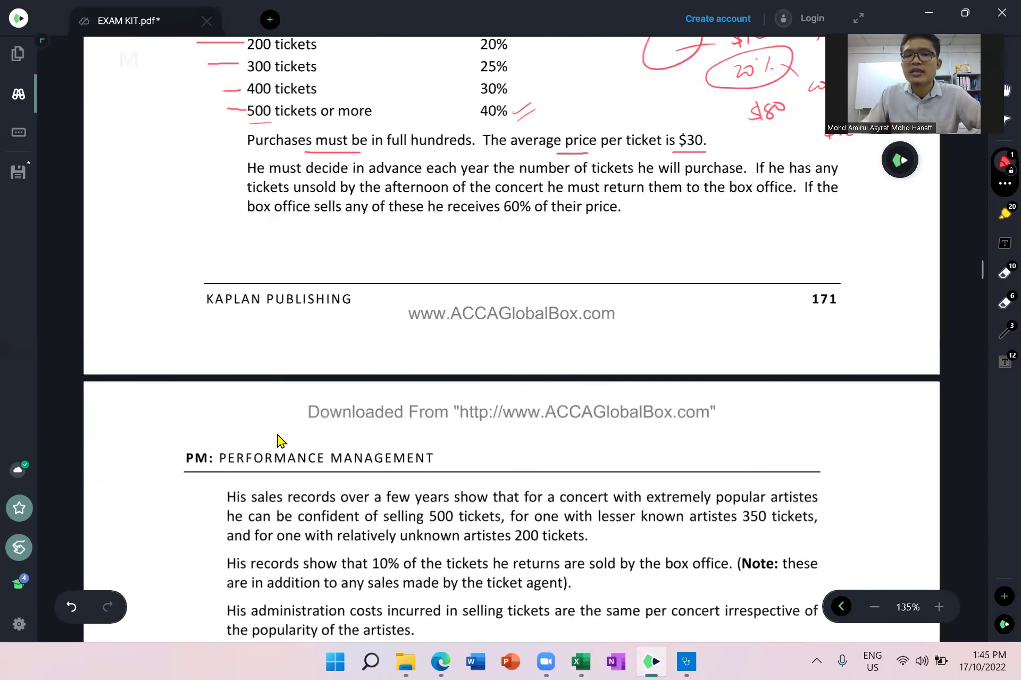
pyautogui.scroll(-1, 366, 427)
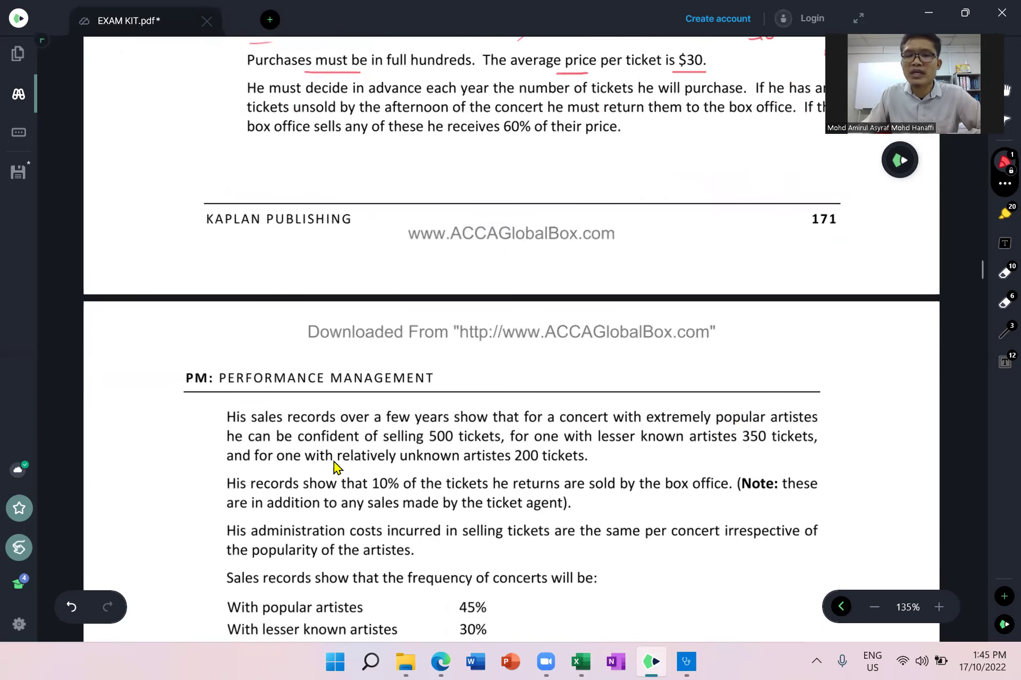
pyautogui.scroll(-2, 298, 414)
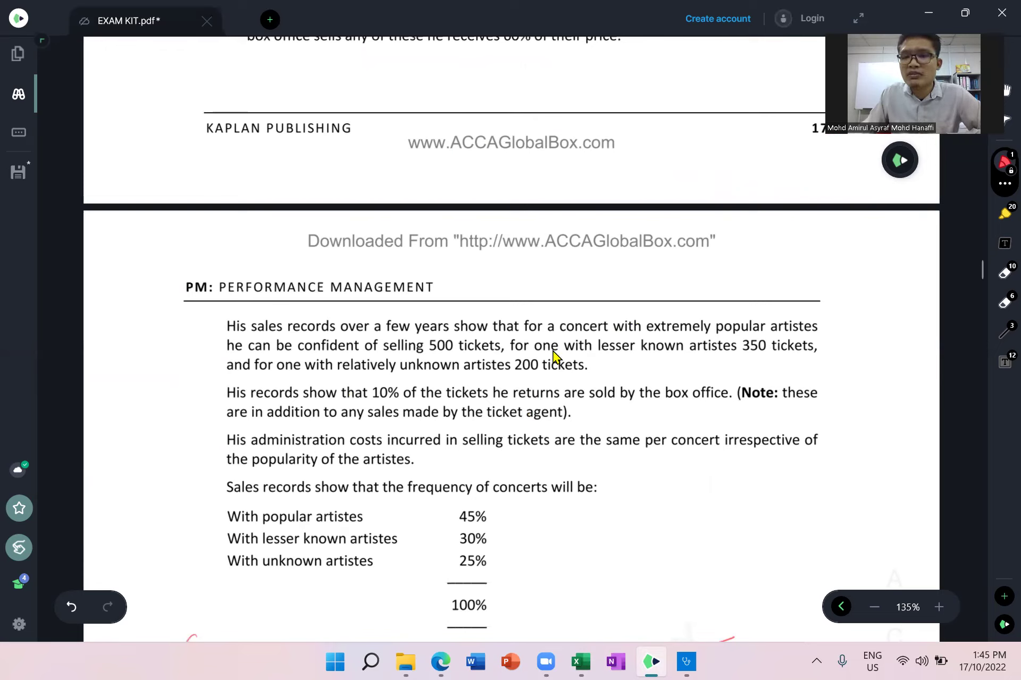
pyautogui.click(579, 661)
pyautogui.click(355, 269)
pyautogui.moveTo(355, 265); pyautogui.dragTo(362, 327)
pyautogui.click(367, 264)
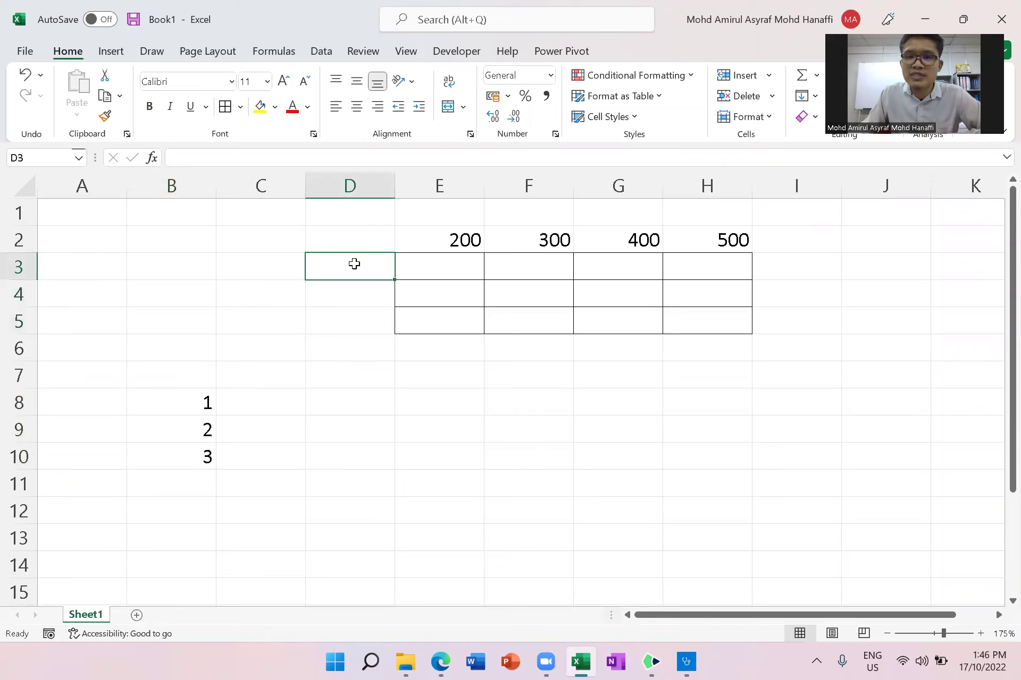
pyautogui.write('200')
pyautogui.press('Return')
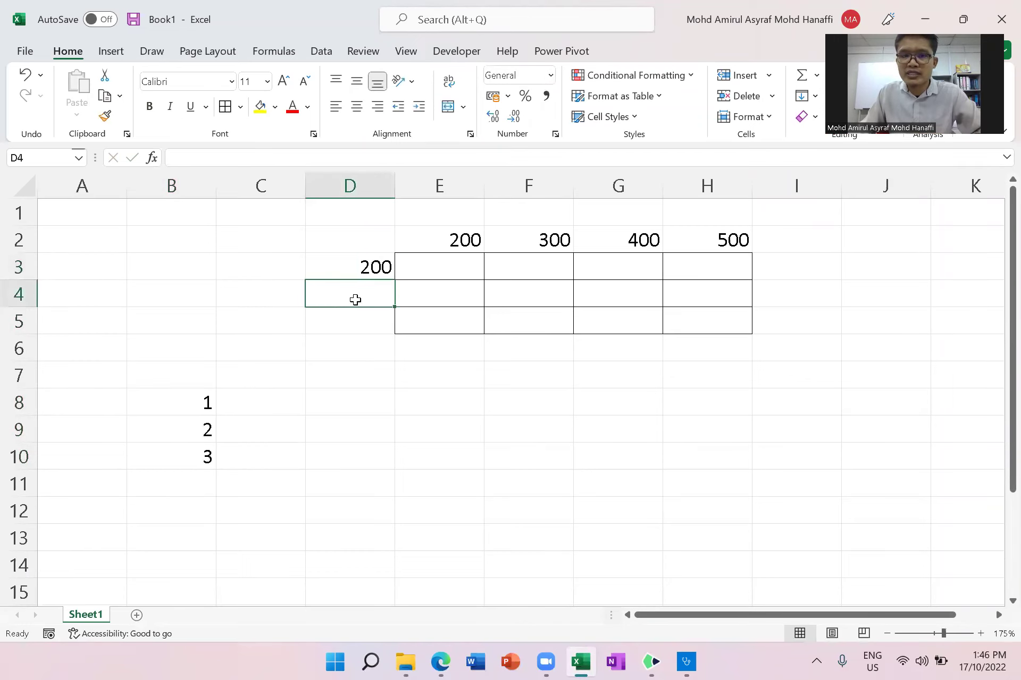
pyautogui.write('350')
pyautogui.press('Return')
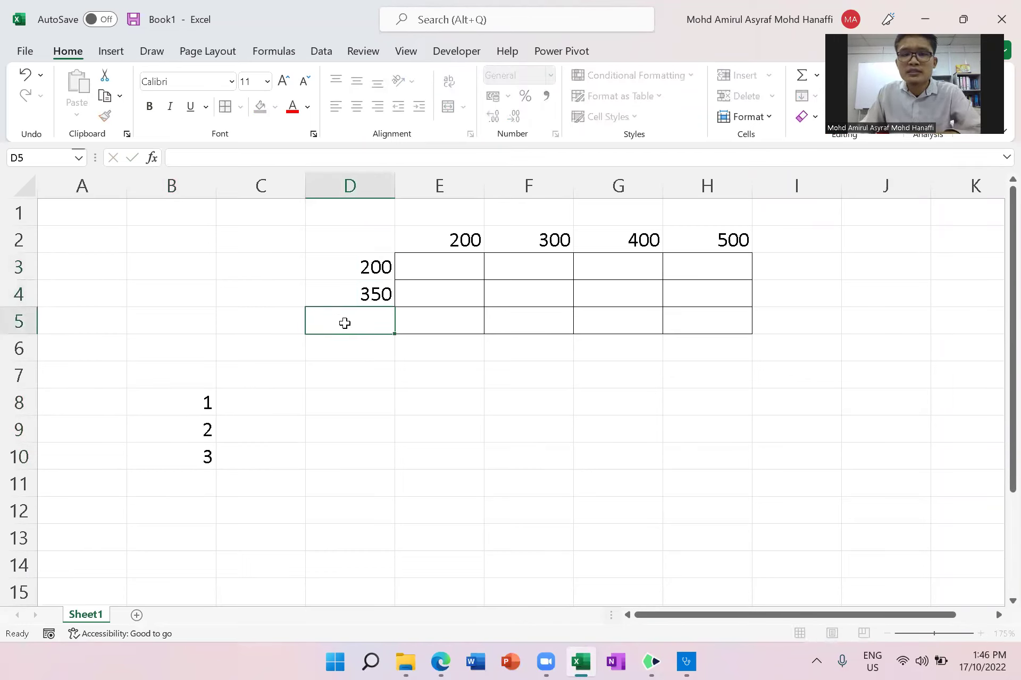
pyautogui.write('500')
pyautogui.click(400, 376)
# Step: Review the table's demand levels in D3:D5, the purchase levels in E2:H2 and their corresponding columns and rows
pyautogui.moveTo(323, 274); pyautogui.dragTo(343, 323)
pyautogui.moveTo(452, 234); pyautogui.dragTo(710, 246)
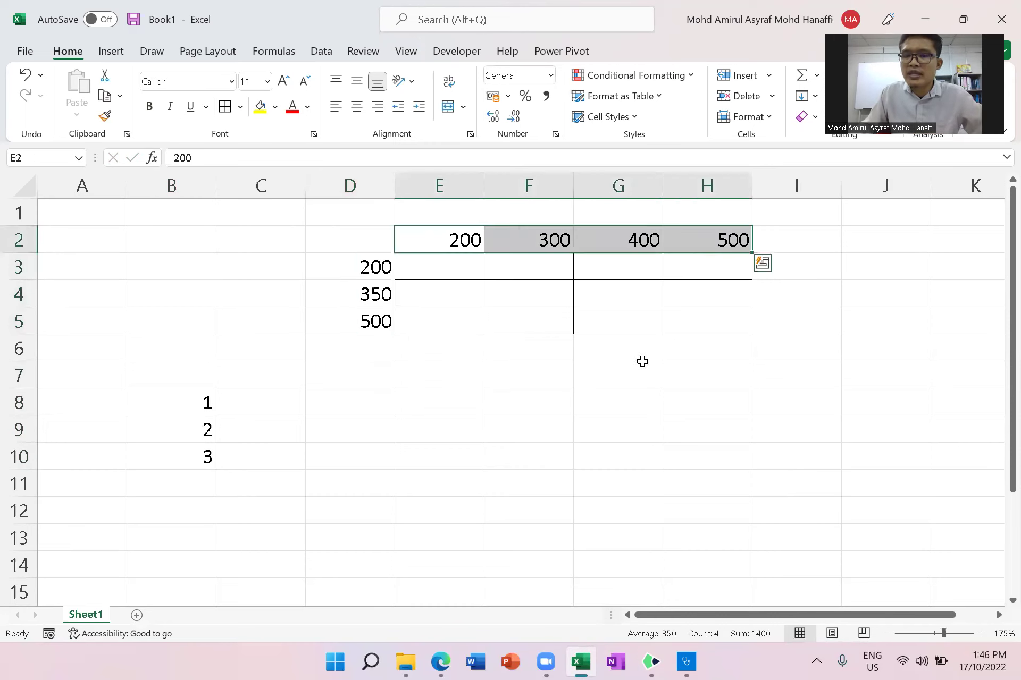
pyautogui.click(613, 367)
pyautogui.moveTo(432, 246); pyautogui.dragTo(719, 240)
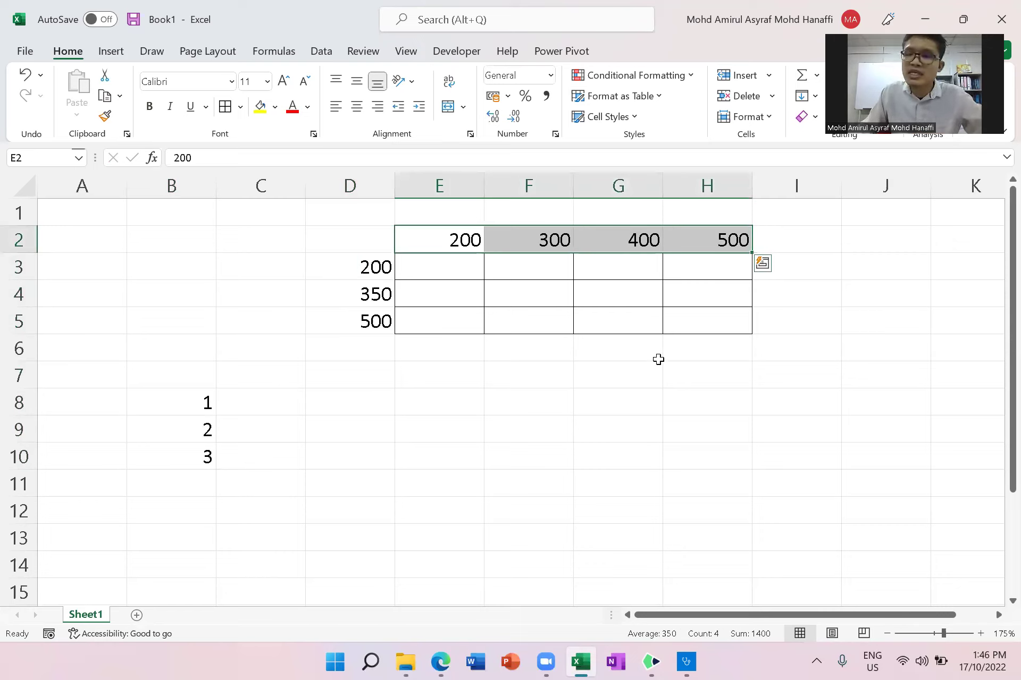
pyautogui.click(519, 400)
pyautogui.click(450, 238)
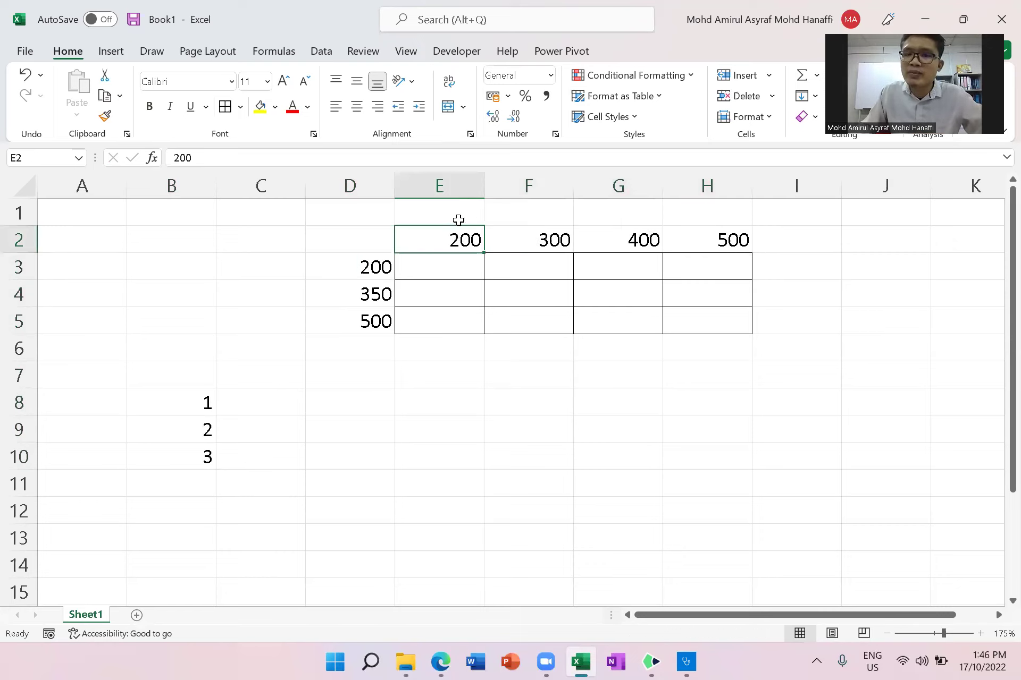
pyautogui.click(449, 185)
pyautogui.click(537, 186)
pyautogui.click(625, 185)
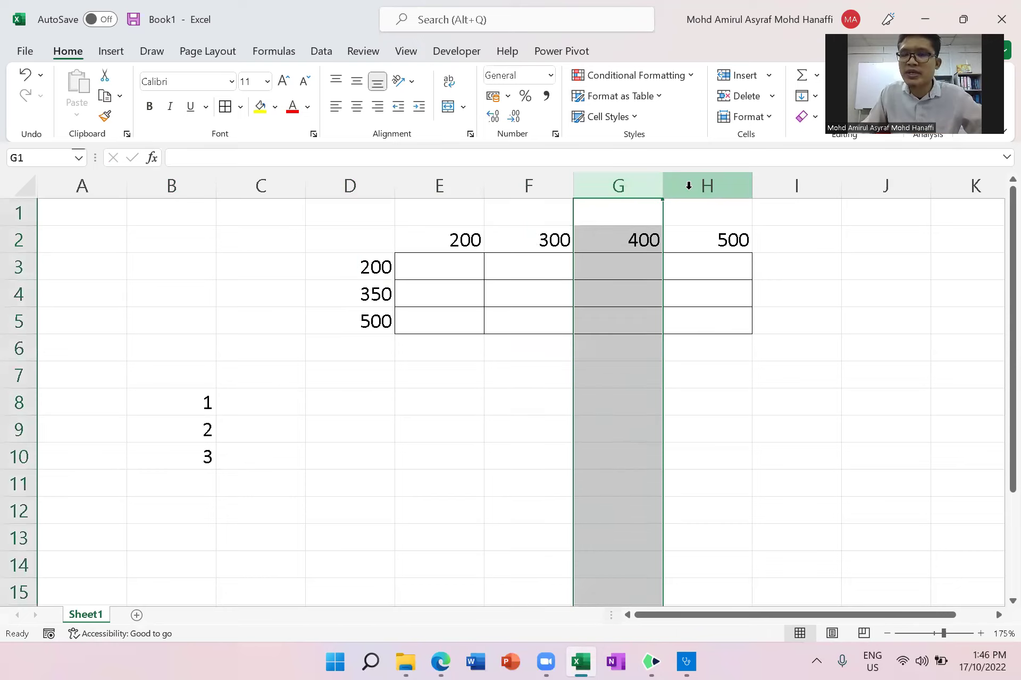
pyautogui.click(16, 293)
pyautogui.click(15, 269)
pyautogui.click(18, 321)
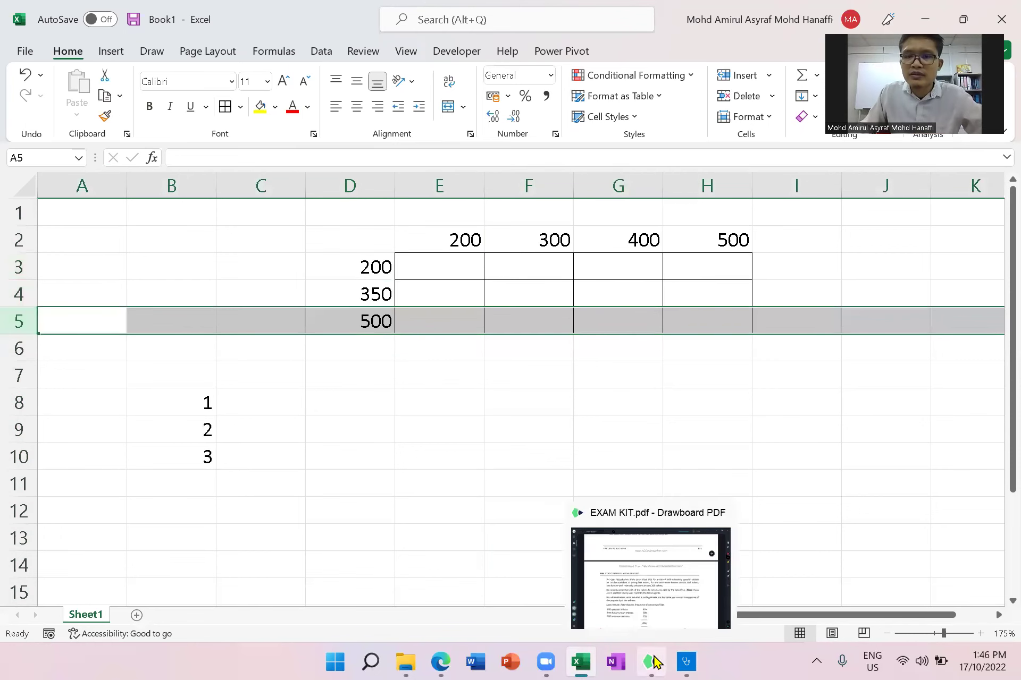
pyautogui.click(655, 662)
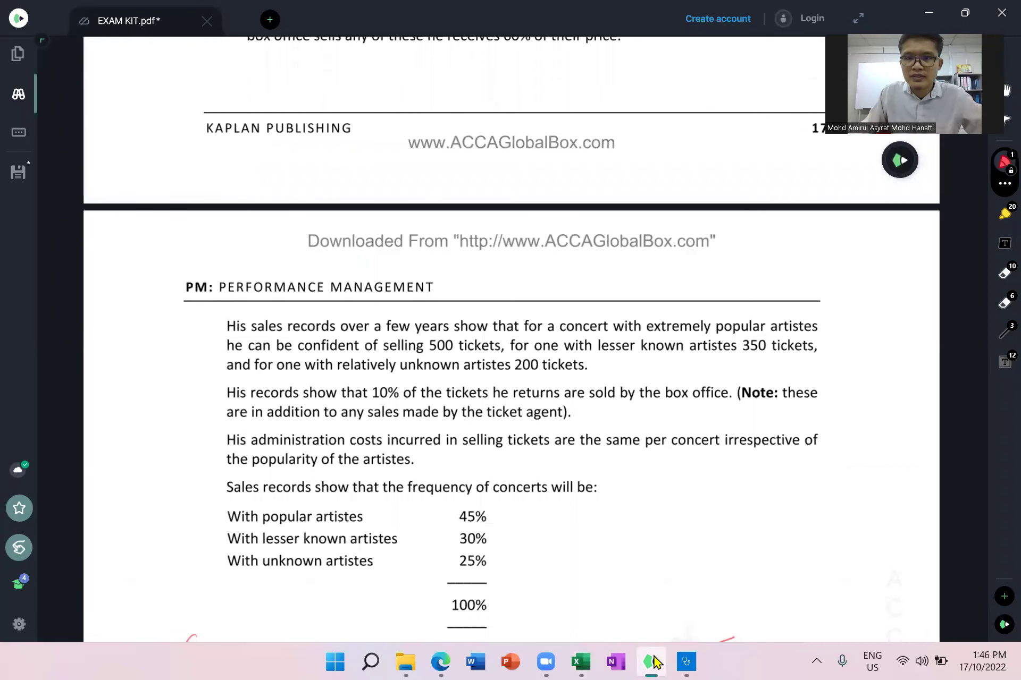
pyautogui.click(653, 662)
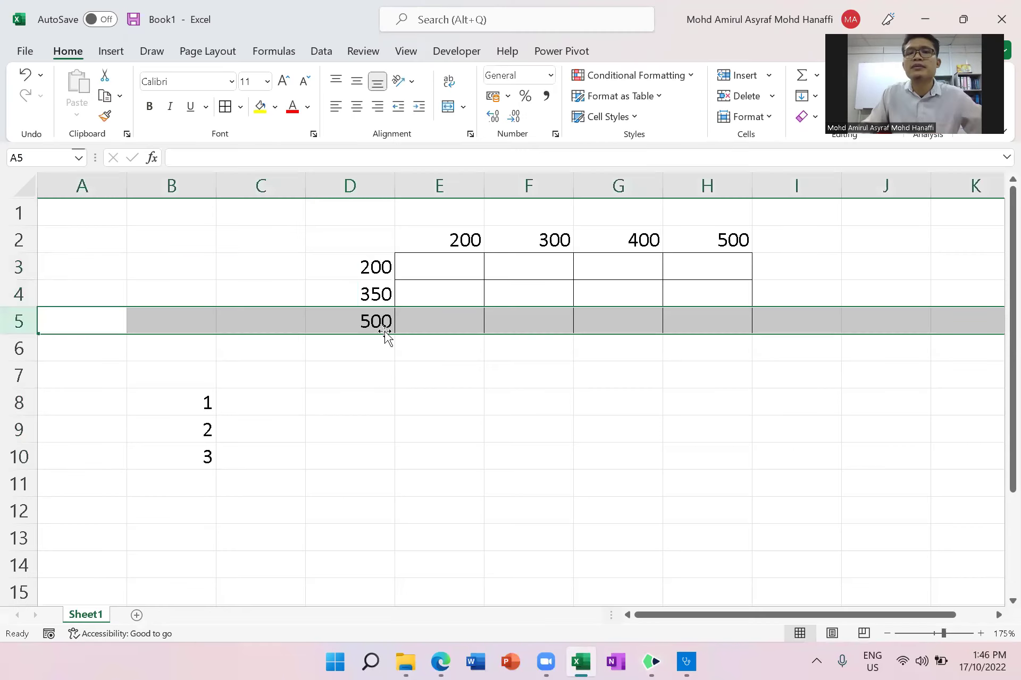
# Step: Insert a new column before the purchase level columns and give it the heading "Prob" in E2
pyautogui.click(432, 187)
pyautogui.rightClick(433, 190)
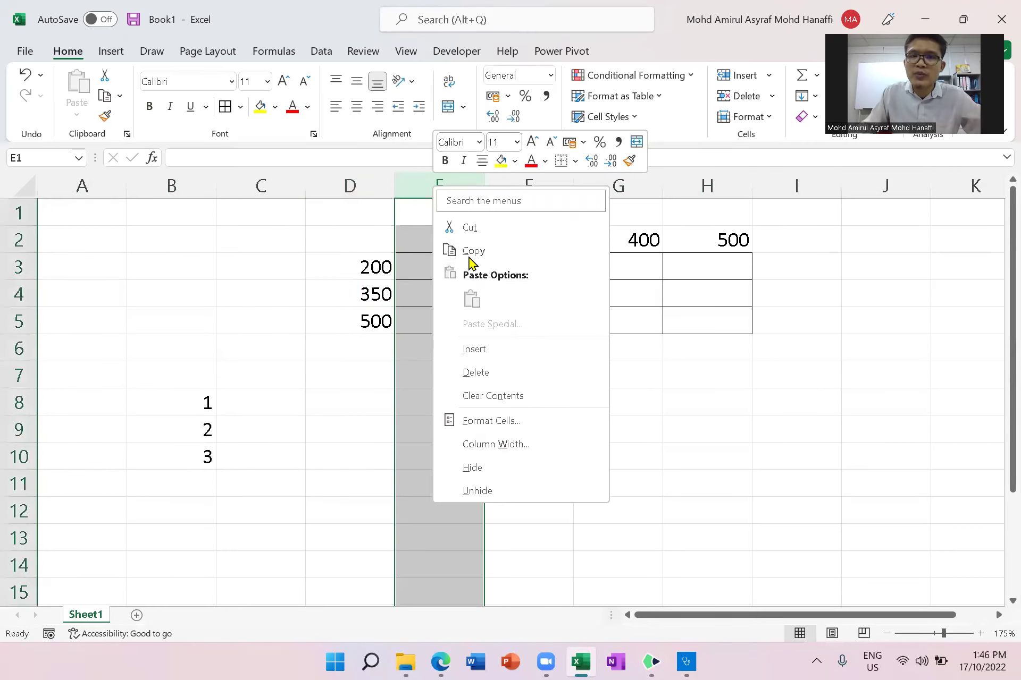
pyautogui.click(496, 356)
pyautogui.click(445, 243)
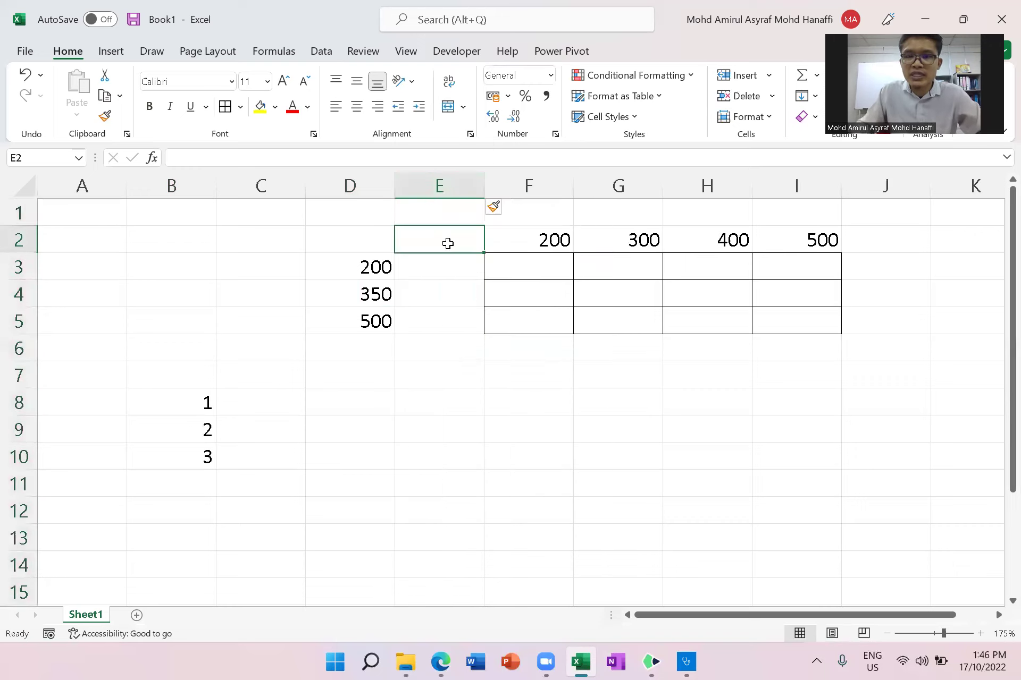
pyautogui.write('ob')
pyautogui.press('Return')
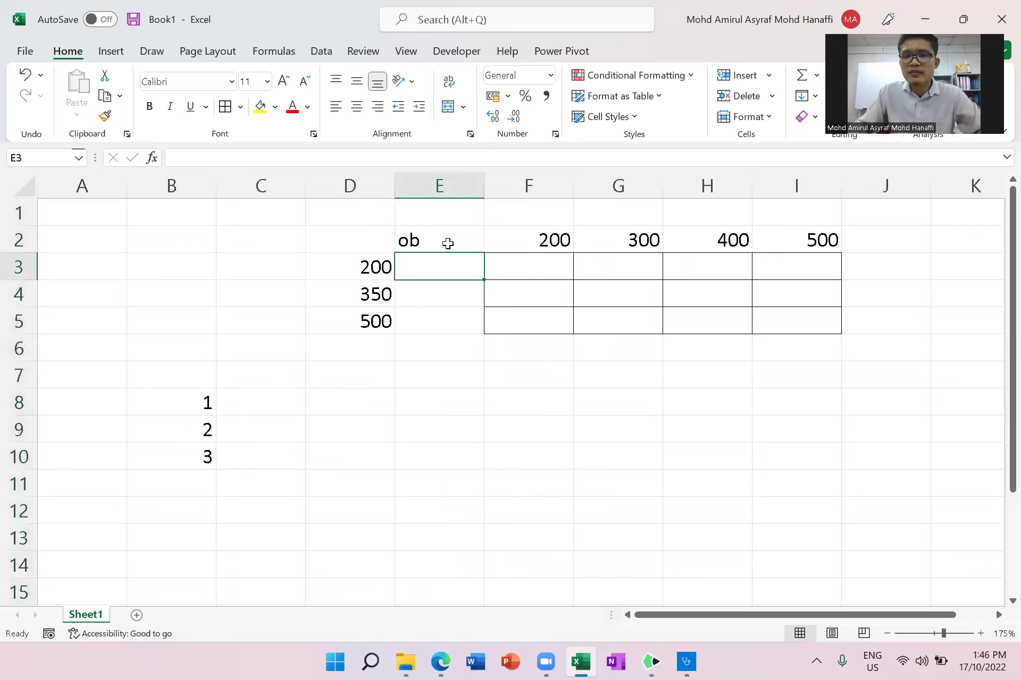
pyautogui.click(450, 243)
pyautogui.write('Prob')
pyautogui.press('Return')
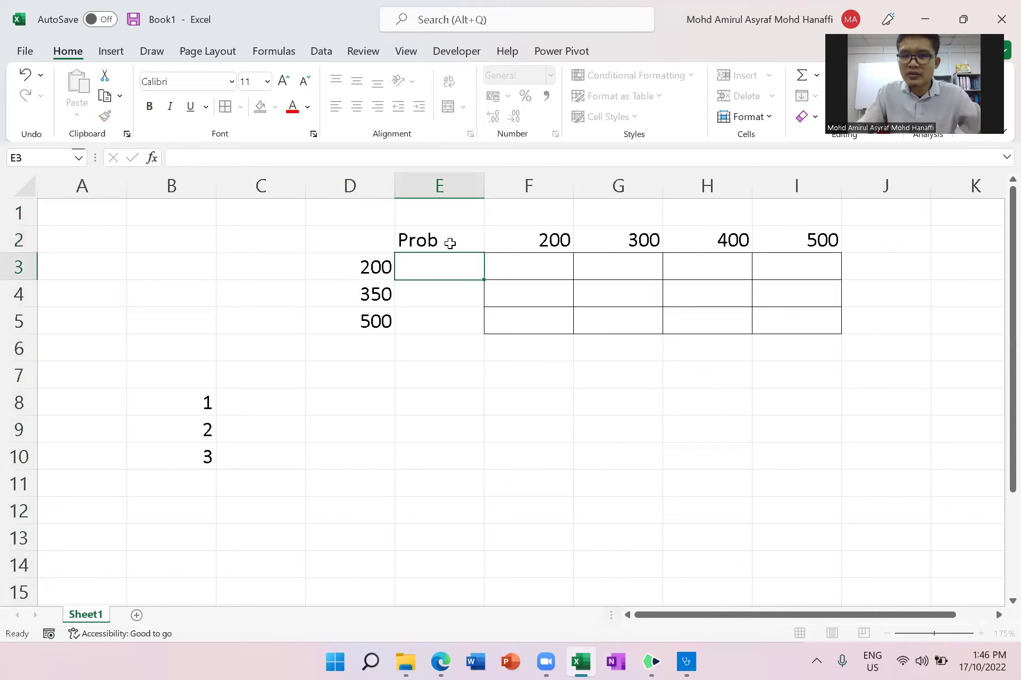
# Step: Consult the concert frequency percentages in the EXAM KIT PDF, switch back to Excel and enter 45% in E5 for the 500 demand level
pyautogui.hotkey('alt', 'Tab')
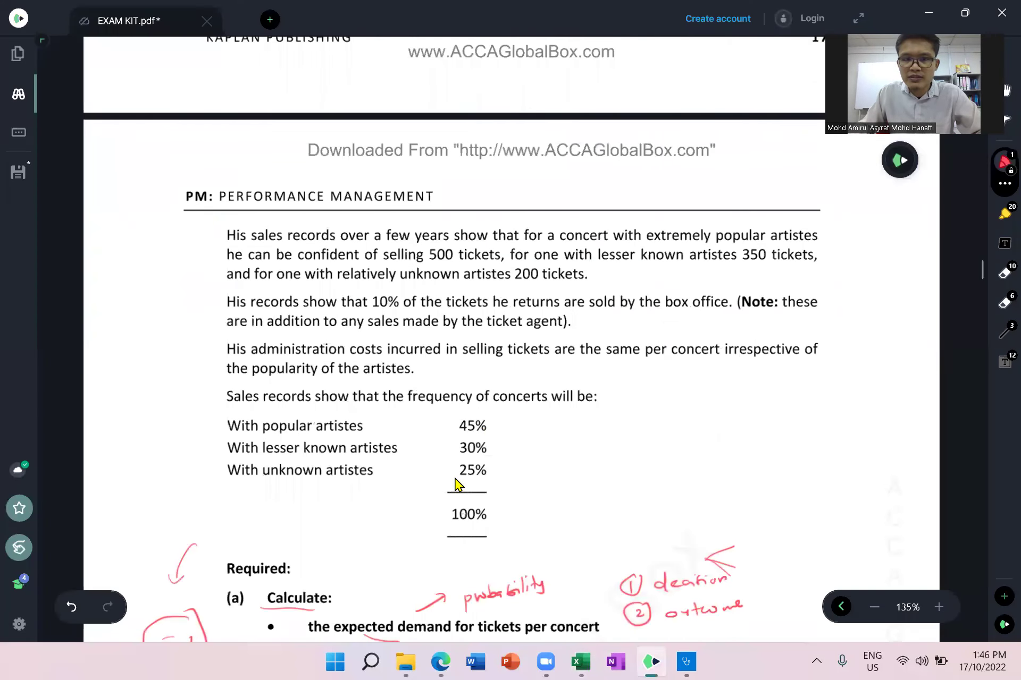
pyautogui.scroll(-3, 505, 430)
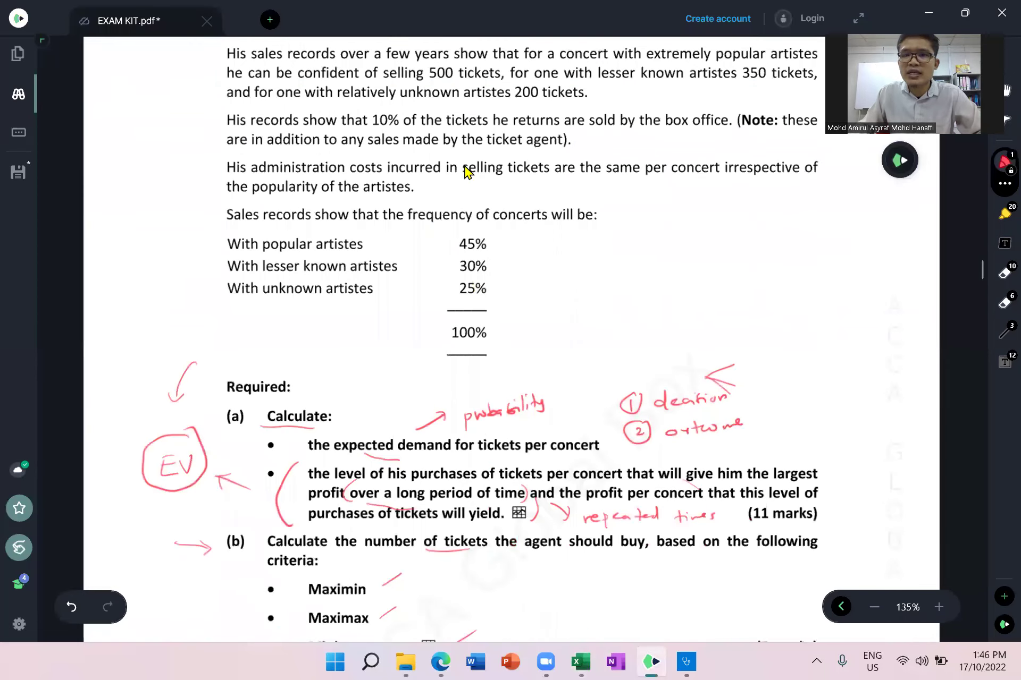
pyautogui.scroll(2, 434, 168)
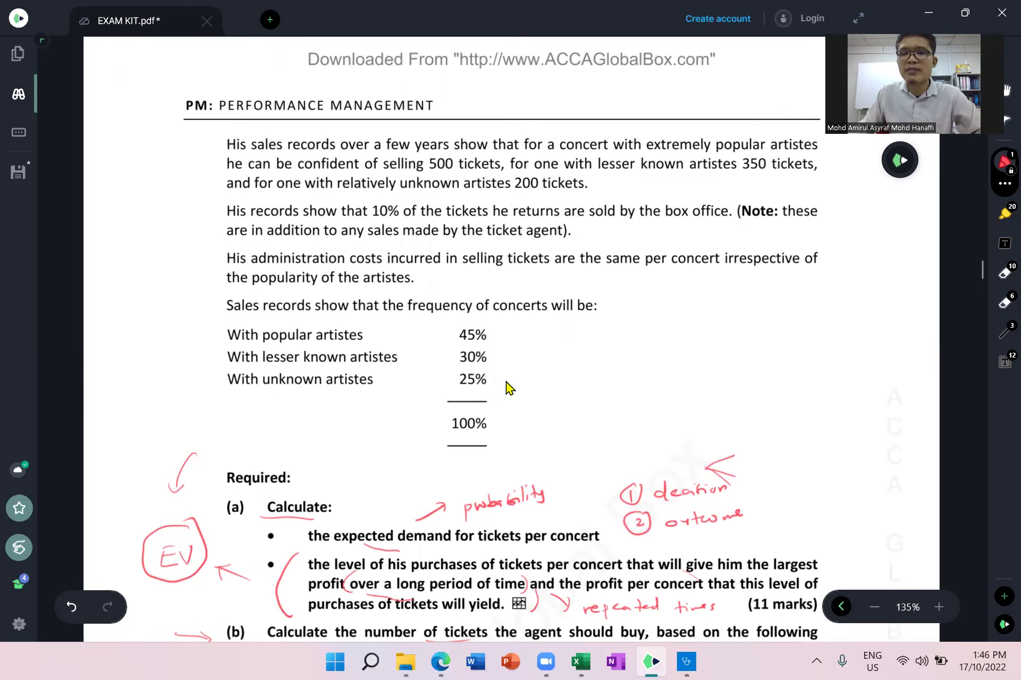
pyautogui.hotkey('alt', 'Tab')
pyautogui.click(437, 323)
pyautogui.hotkey('alt', 'Tab')
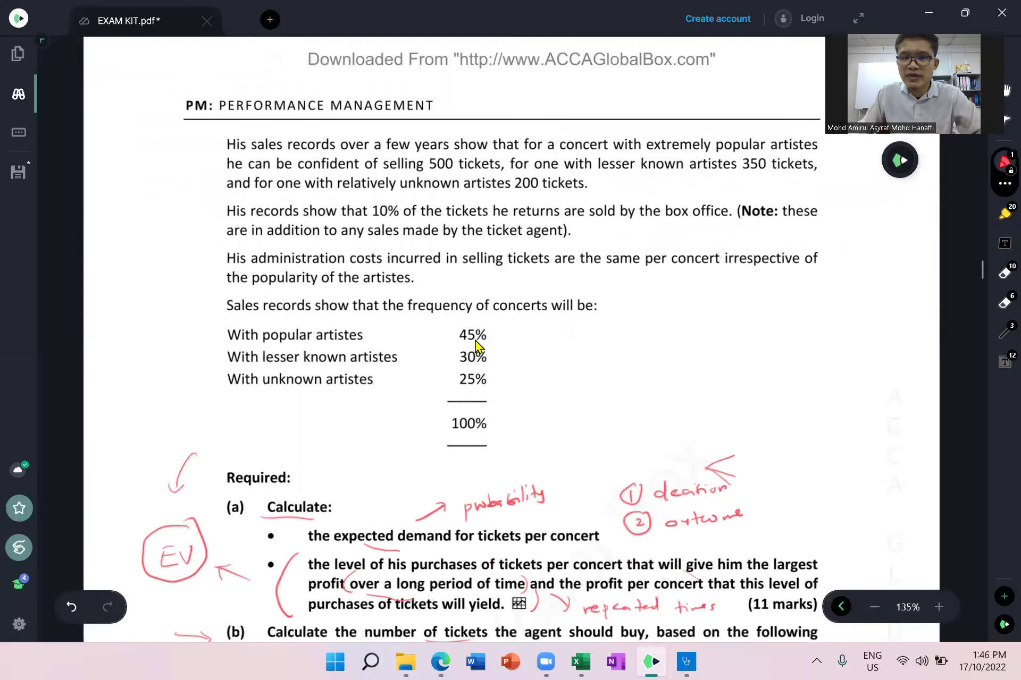
pyautogui.hotkey('alt', 'Tab')
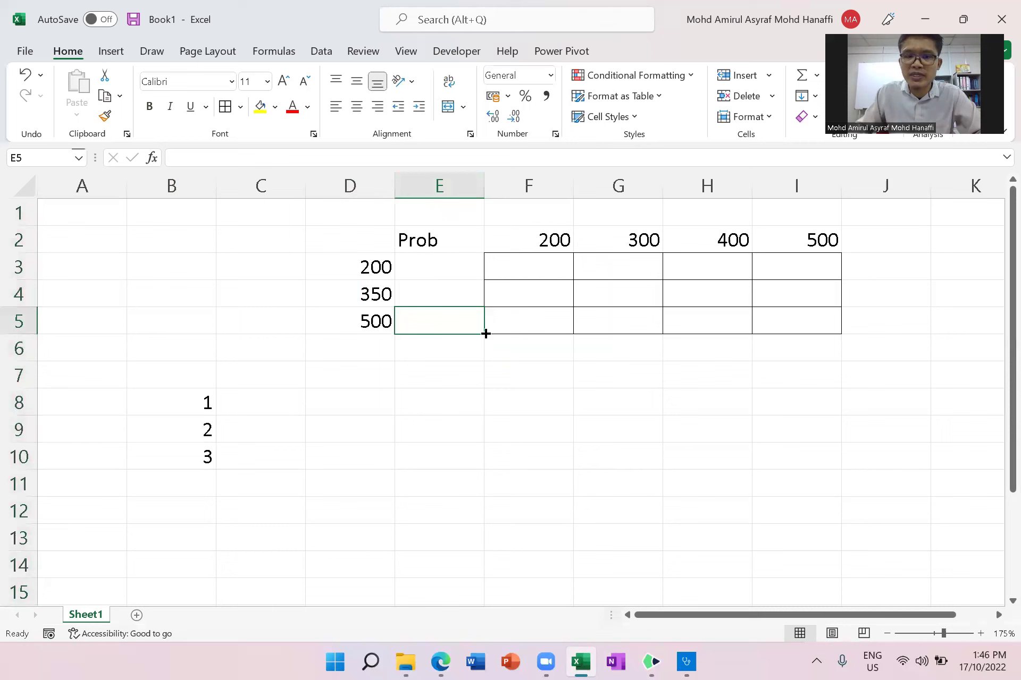
pyautogui.write('45%')
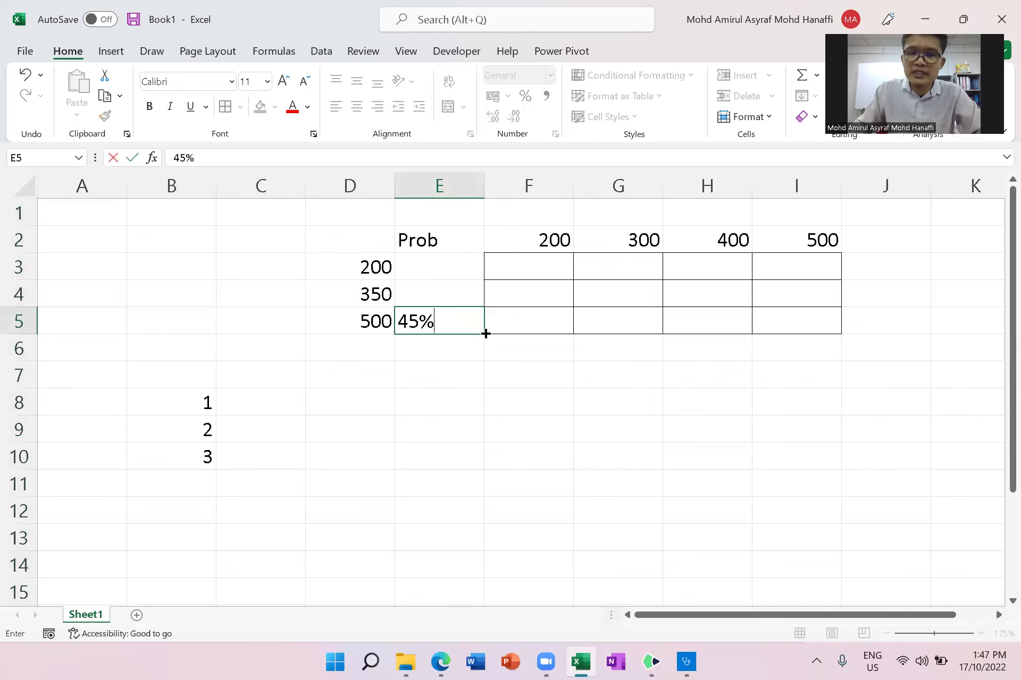
# Step: Recheck the frequencies in the PDF, enter 30% in E4 and 25% in E3 in Excel, and check the range E3:E5
pyautogui.click(435, 294)
pyautogui.hotkey('alt', 'Tab')
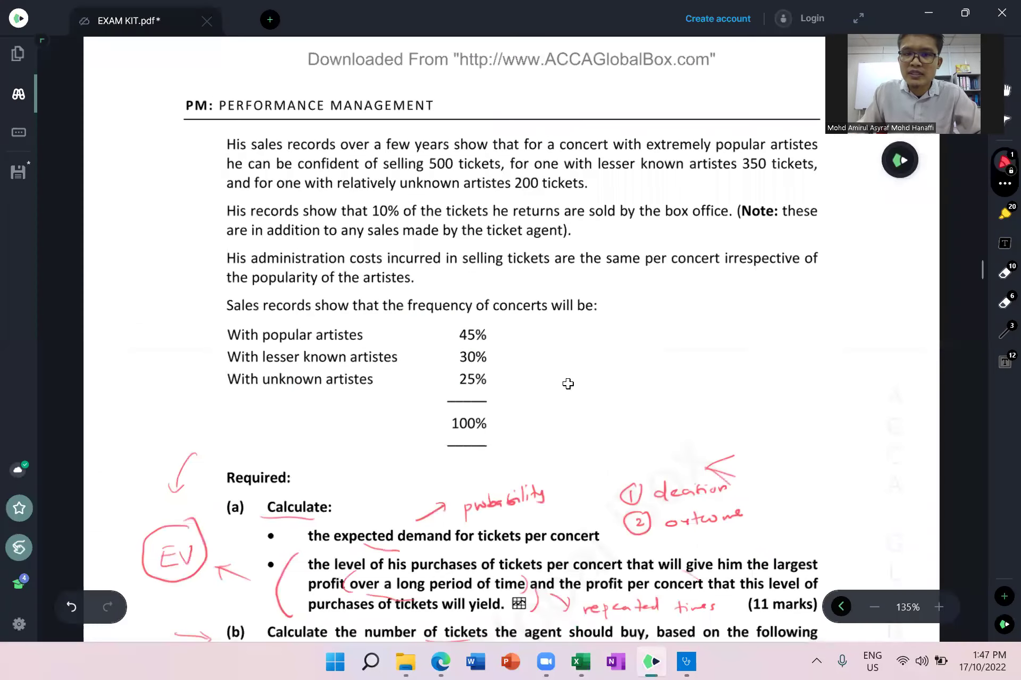
pyautogui.hotkey('alt', 'Tab')
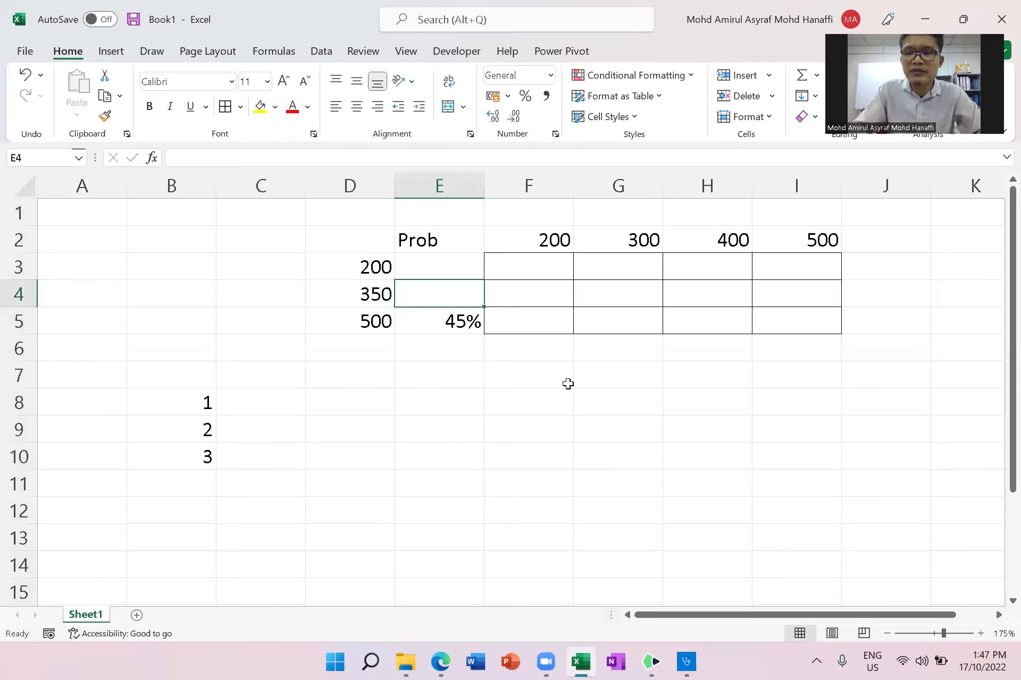
pyautogui.write('30%')
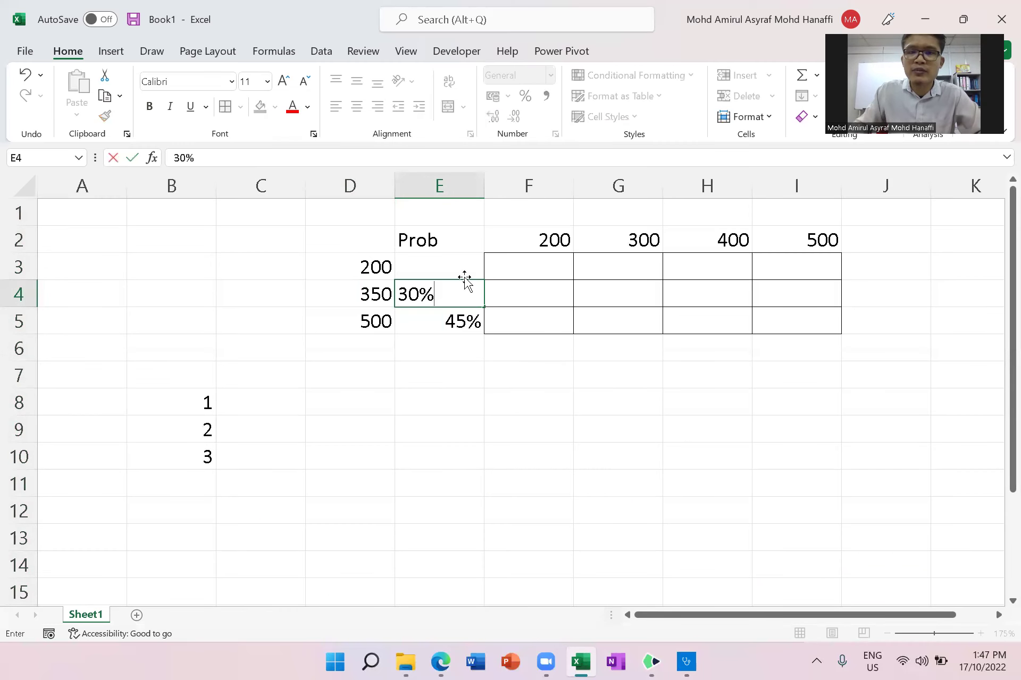
pyautogui.click(431, 265)
pyautogui.write('25')
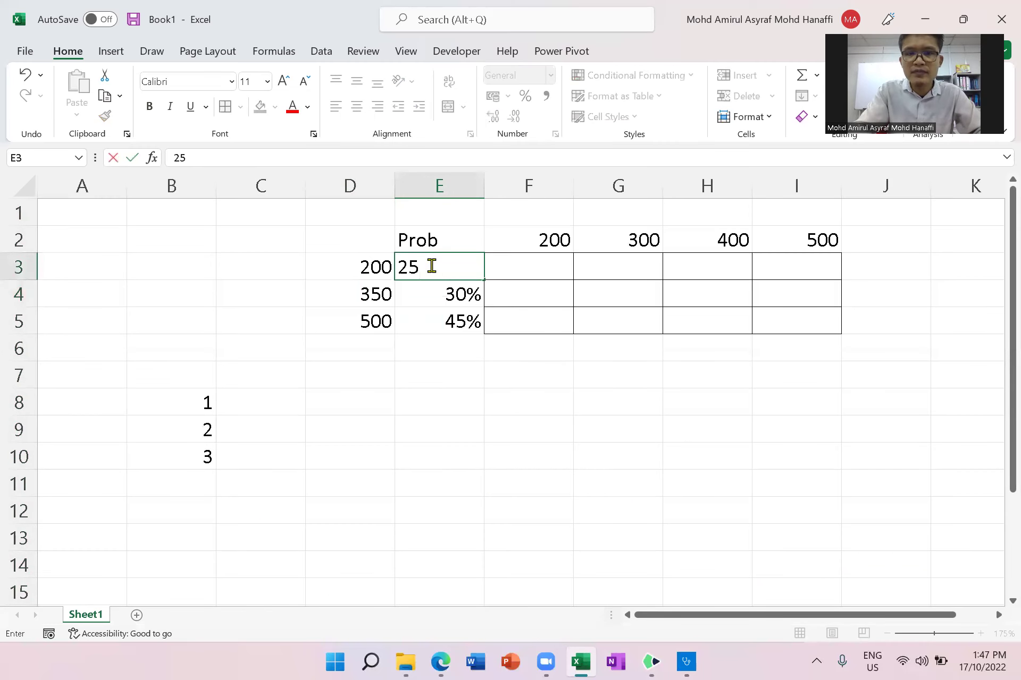
pyautogui.press('Return')
pyautogui.click(439, 351)
pyautogui.moveTo(437, 264); pyautogui.dragTo(436, 320)
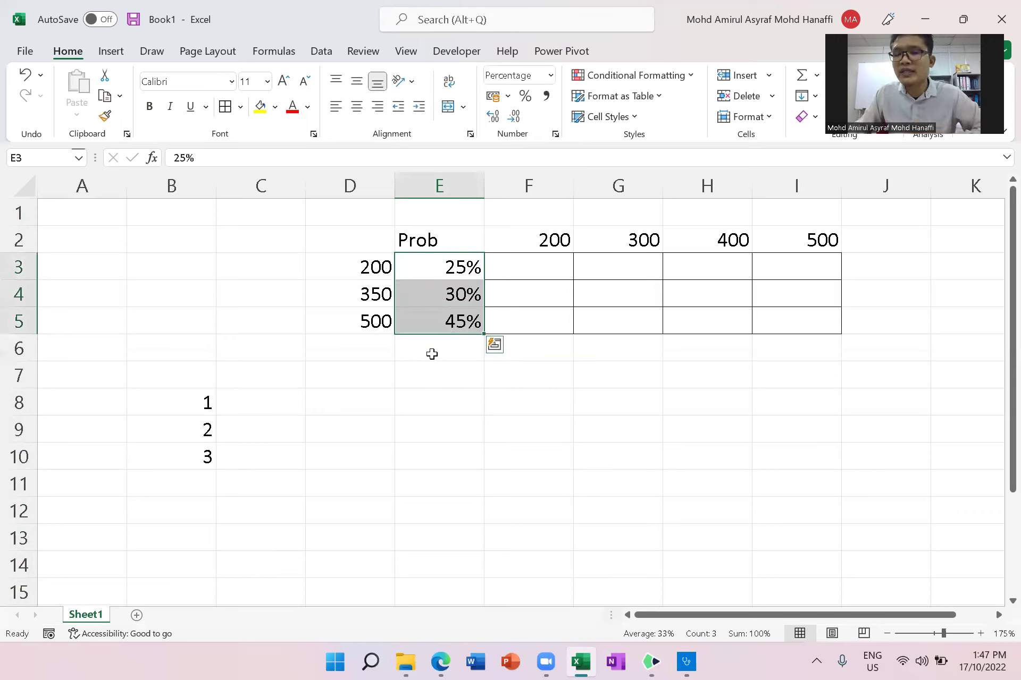
pyautogui.click(479, 369)
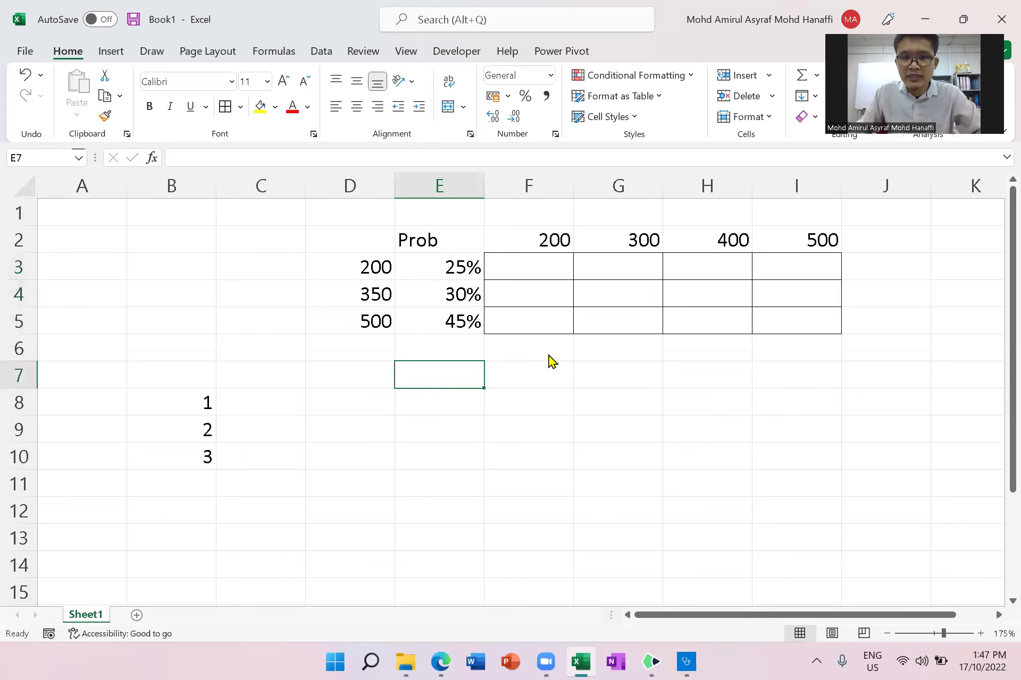
# Step: Check the PDF question, return to Excel and compare purchase levels F2:I2 with the probabilities and each demand level in D3:D5
pyautogui.hotkey('alt', 'Tab')
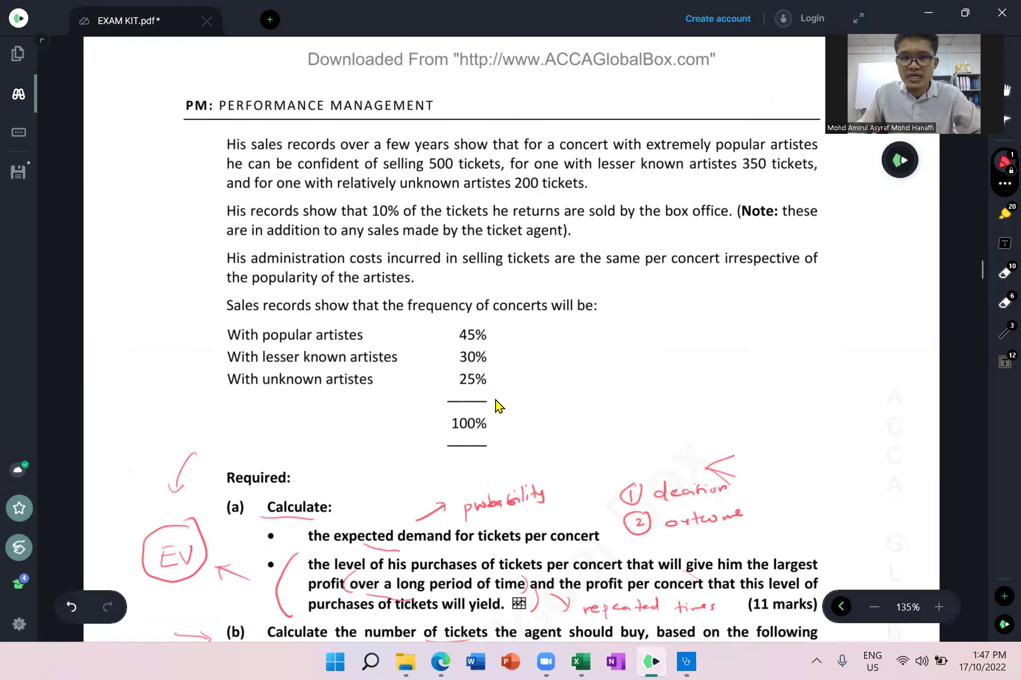
pyautogui.scroll(-3, 496, 409)
pyautogui.hotkey('alt', 'Tab')
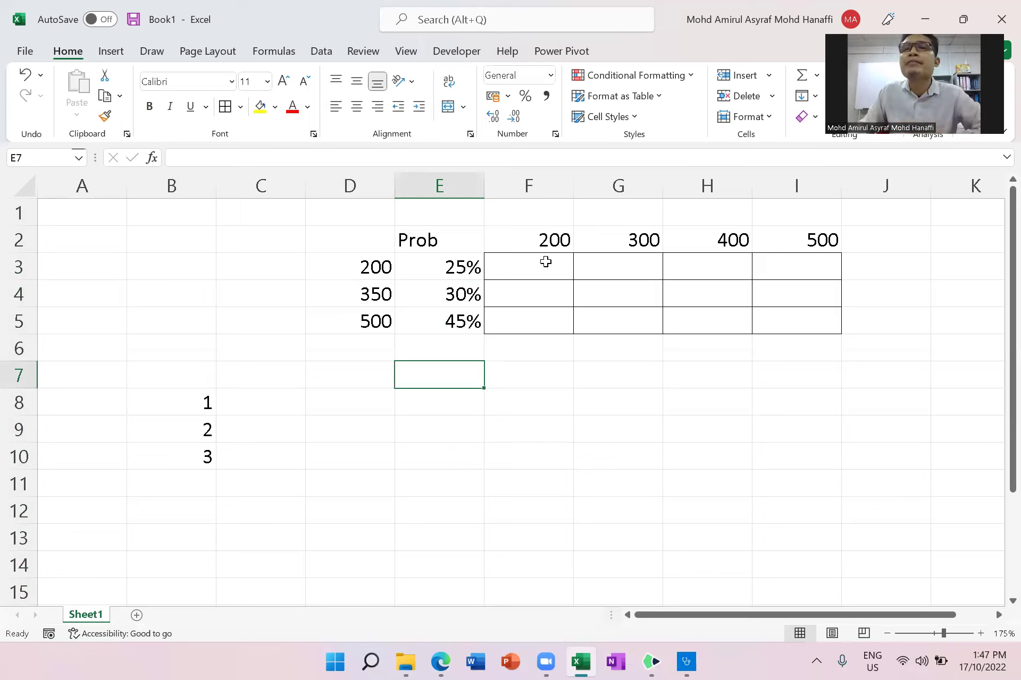
pyautogui.moveTo(540, 239); pyautogui.dragTo(776, 240)
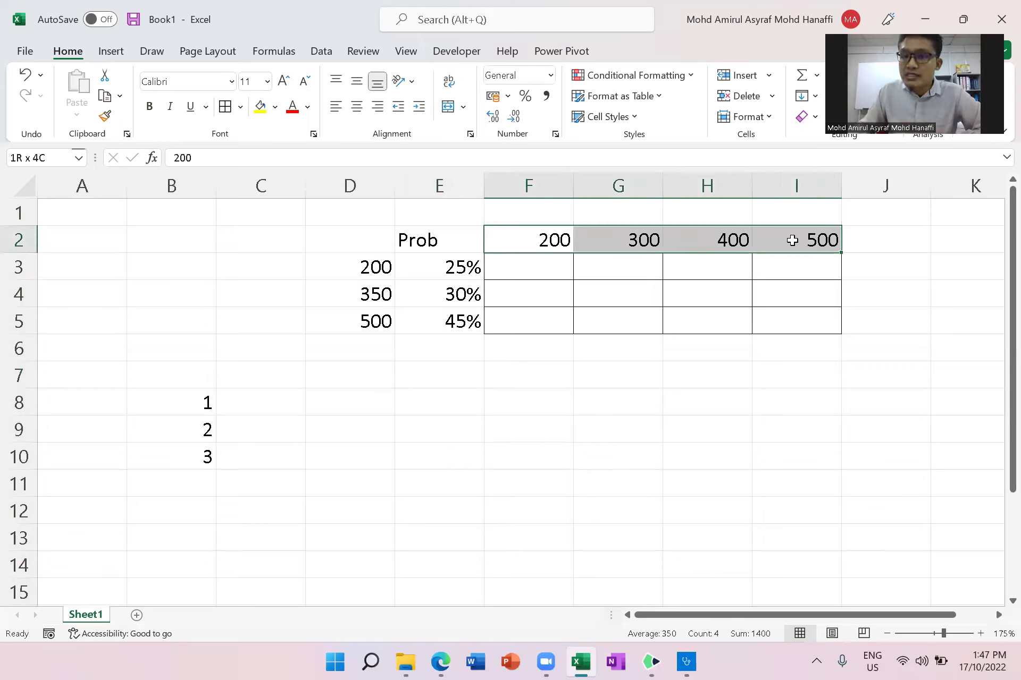
pyautogui.moveTo(529, 232); pyautogui.dragTo(785, 242)
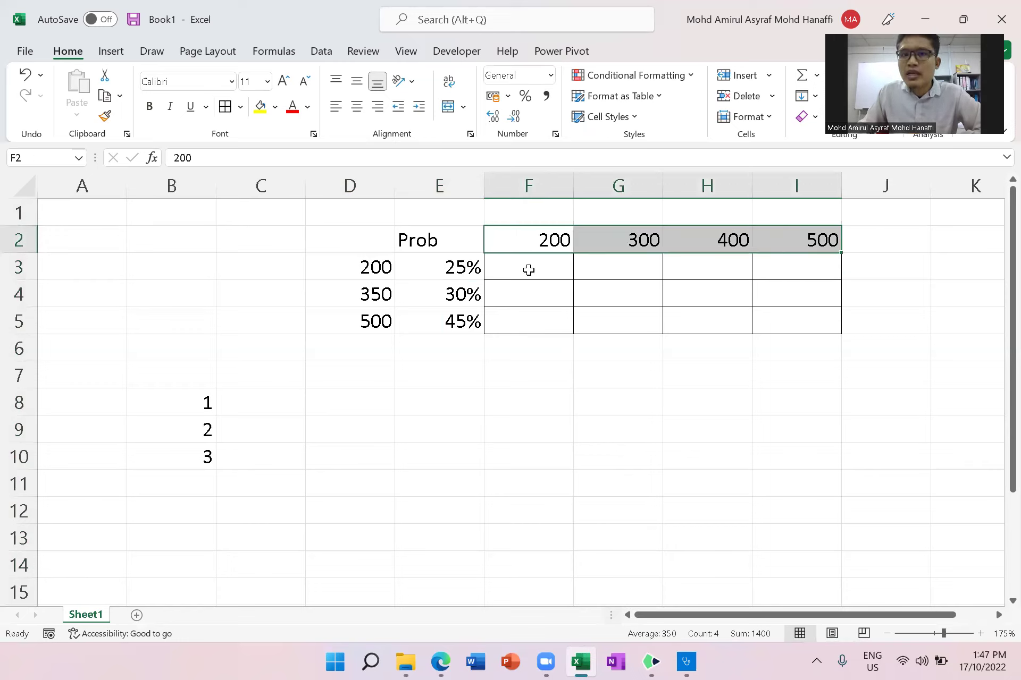
pyautogui.moveTo(459, 267); pyautogui.dragTo(460, 317)
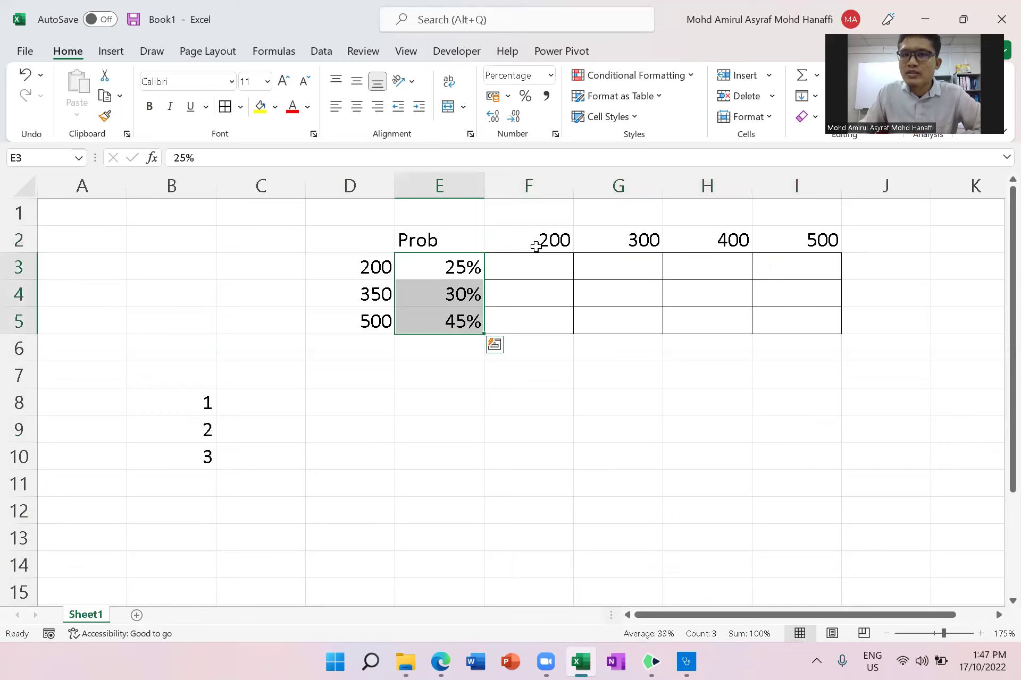
pyautogui.click(536, 241)
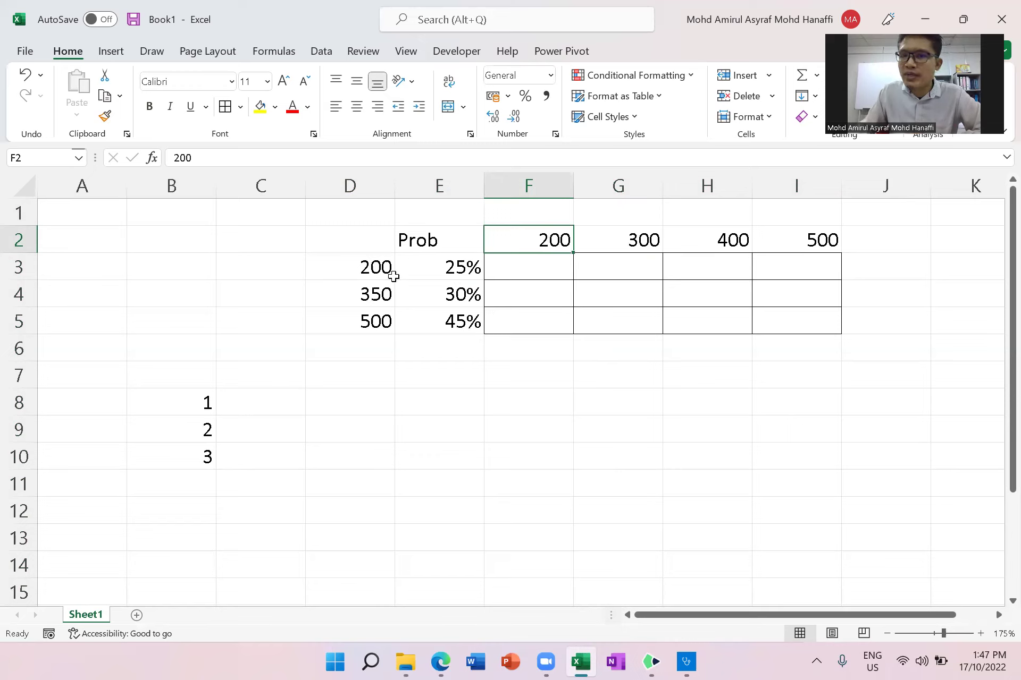
pyautogui.click(366, 272)
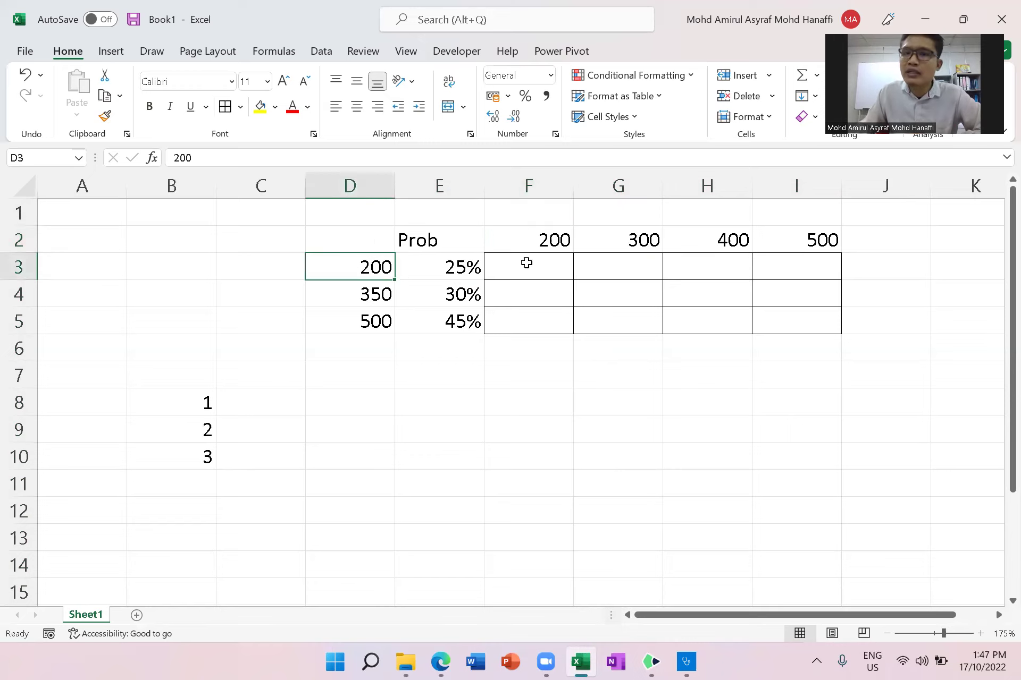
pyautogui.click(534, 241)
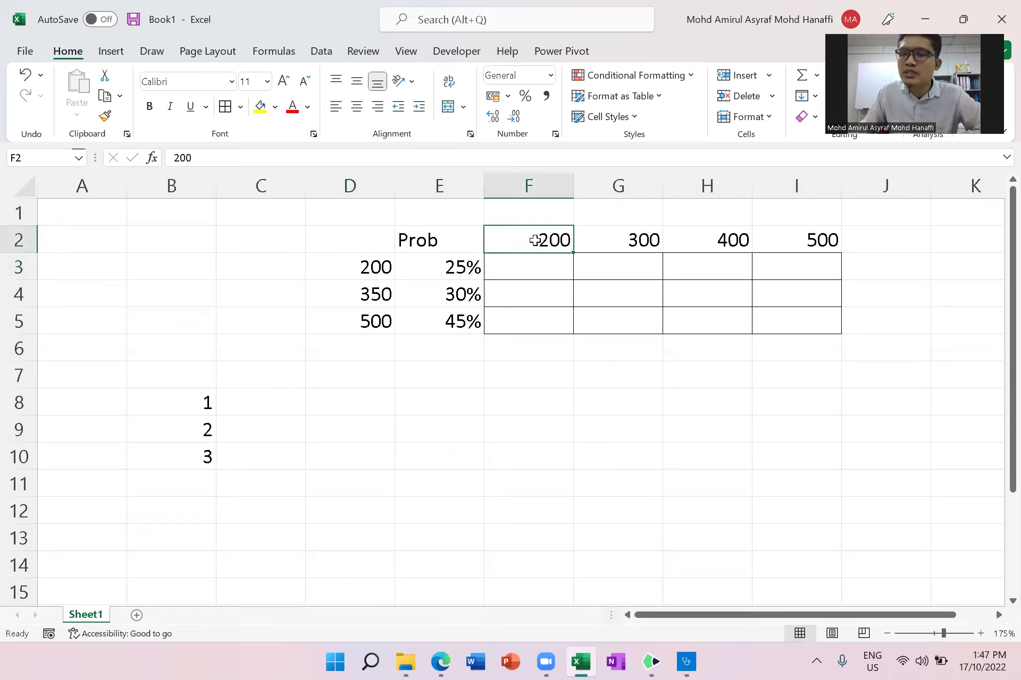
pyautogui.click(372, 296)
pyautogui.click(529, 239)
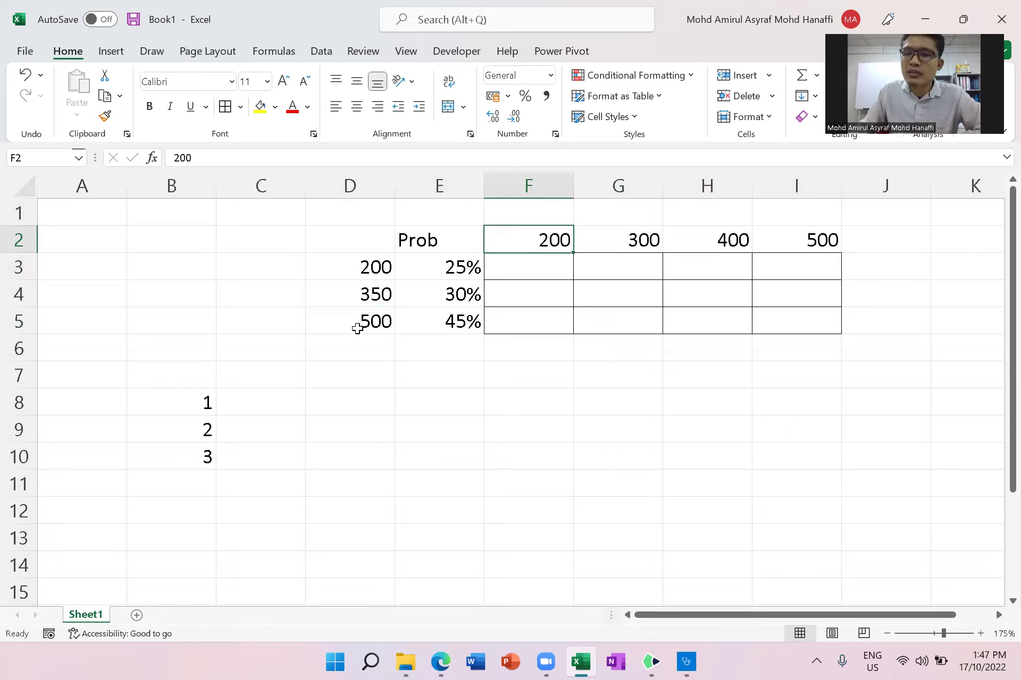
pyautogui.click(354, 326)
pyautogui.click(534, 238)
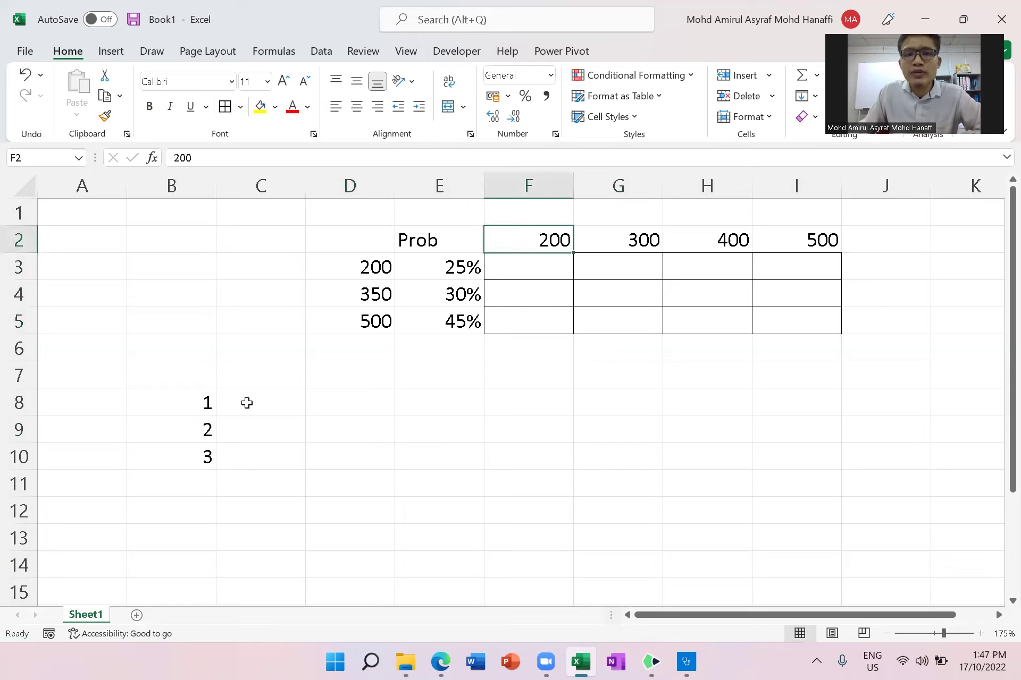
# Step: Fill cells F3 and I5, where the purchase level equals the demand level, with yellow
pyautogui.click(497, 265)
pyautogui.click(260, 111)
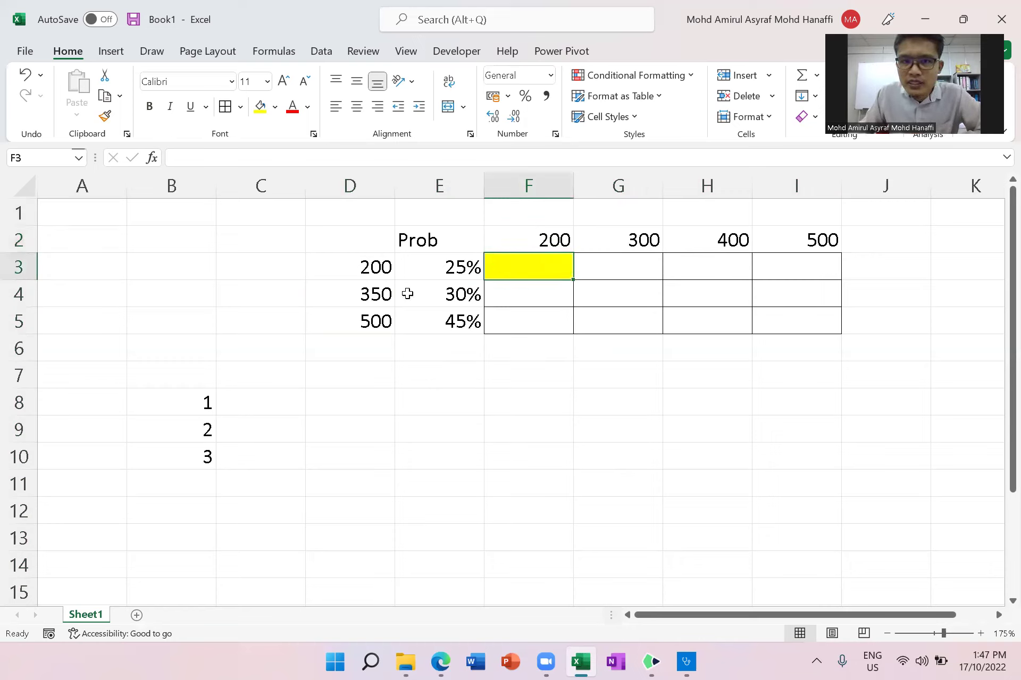
pyautogui.click(801, 245)
pyautogui.click(791, 314)
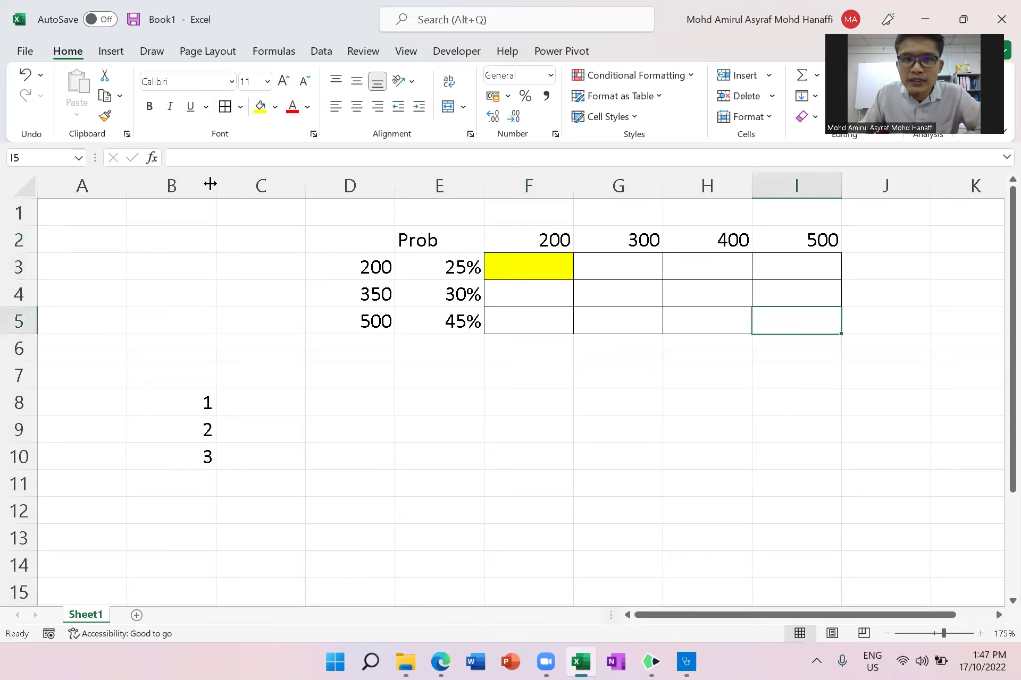
pyautogui.click(260, 106)
pyautogui.click(691, 428)
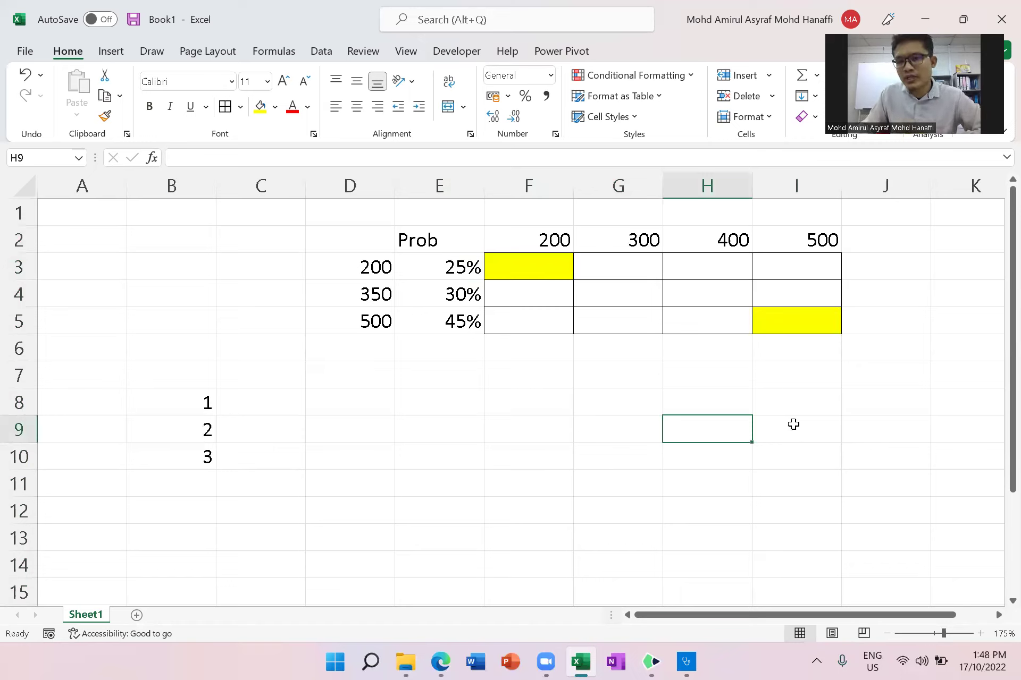
# Step: Compare the purchase level in F2 with the demand in D3 and enter the scenario note "D = O" in C8
pyautogui.click(552, 242)
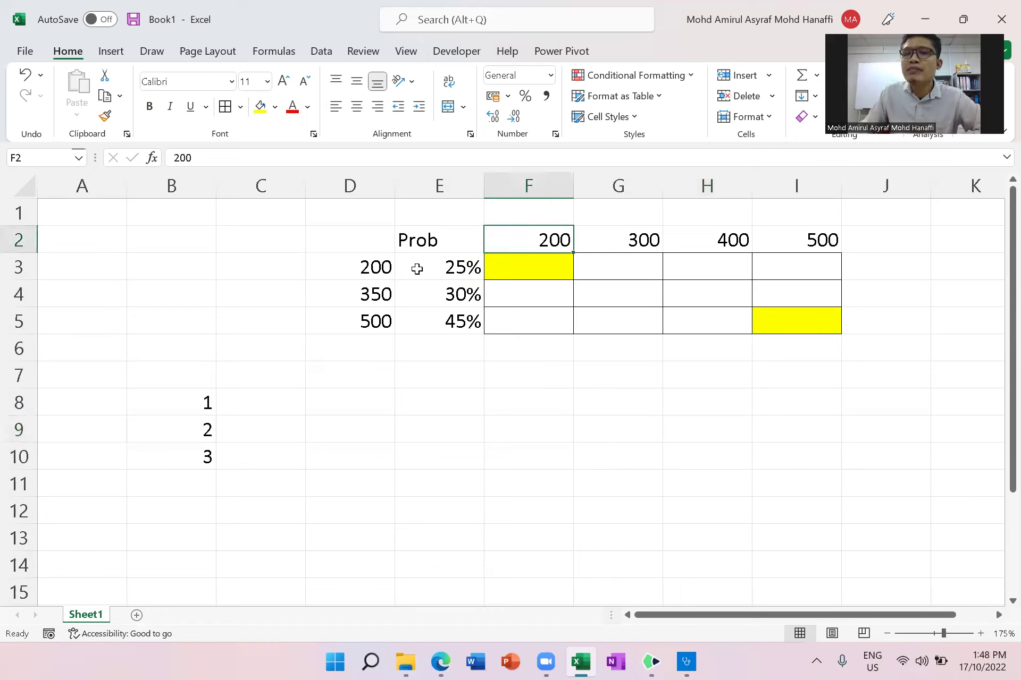
pyautogui.click(379, 271)
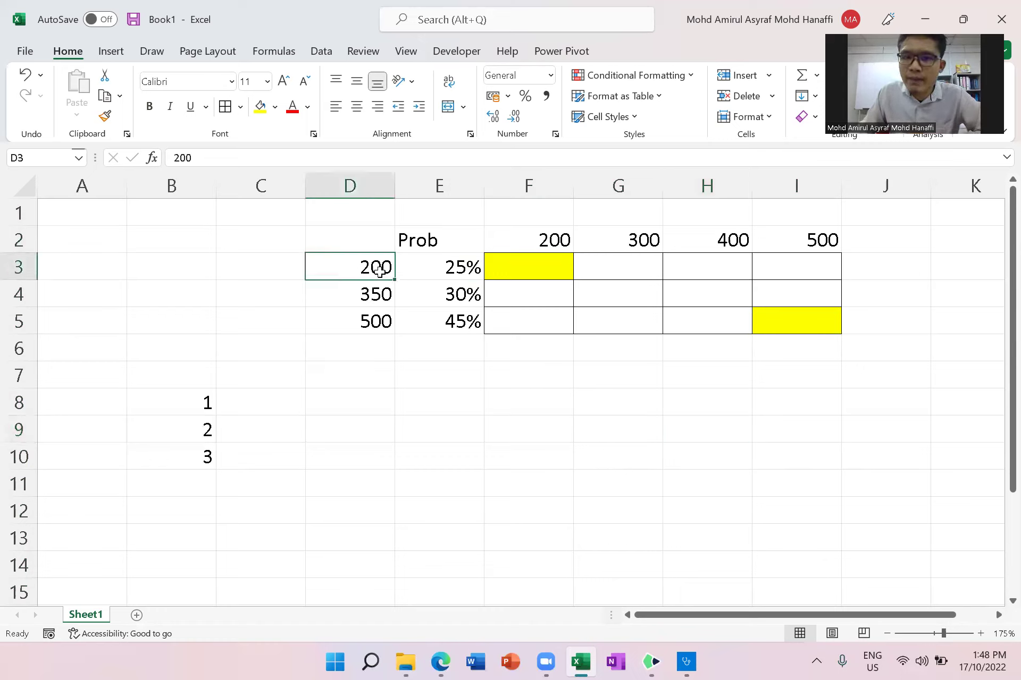
pyautogui.click(507, 244)
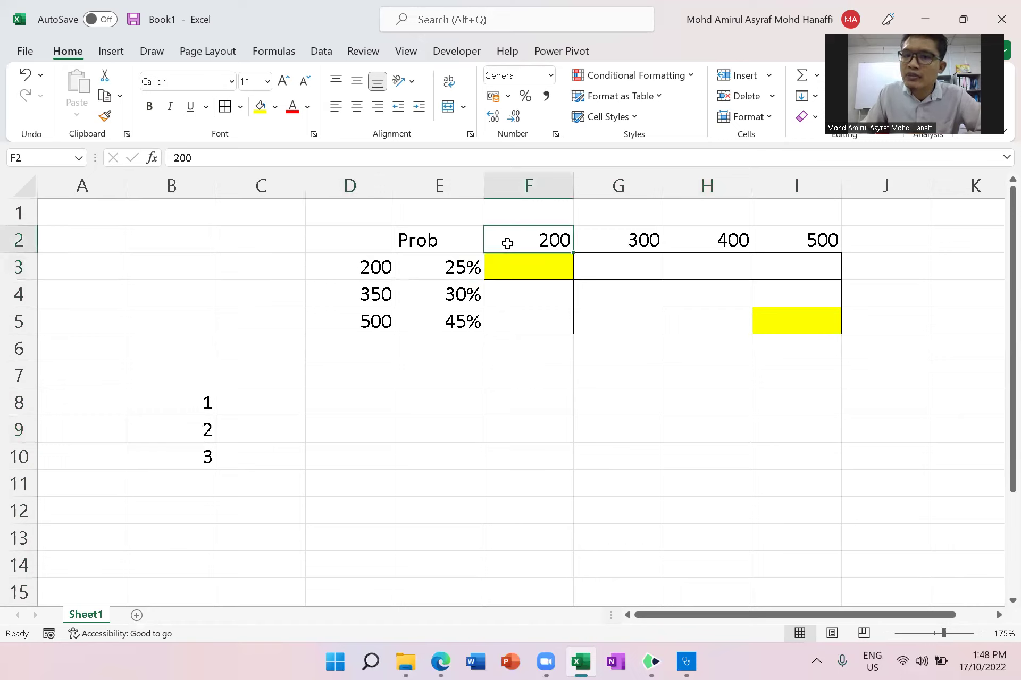
pyautogui.click(356, 272)
pyautogui.click(280, 406)
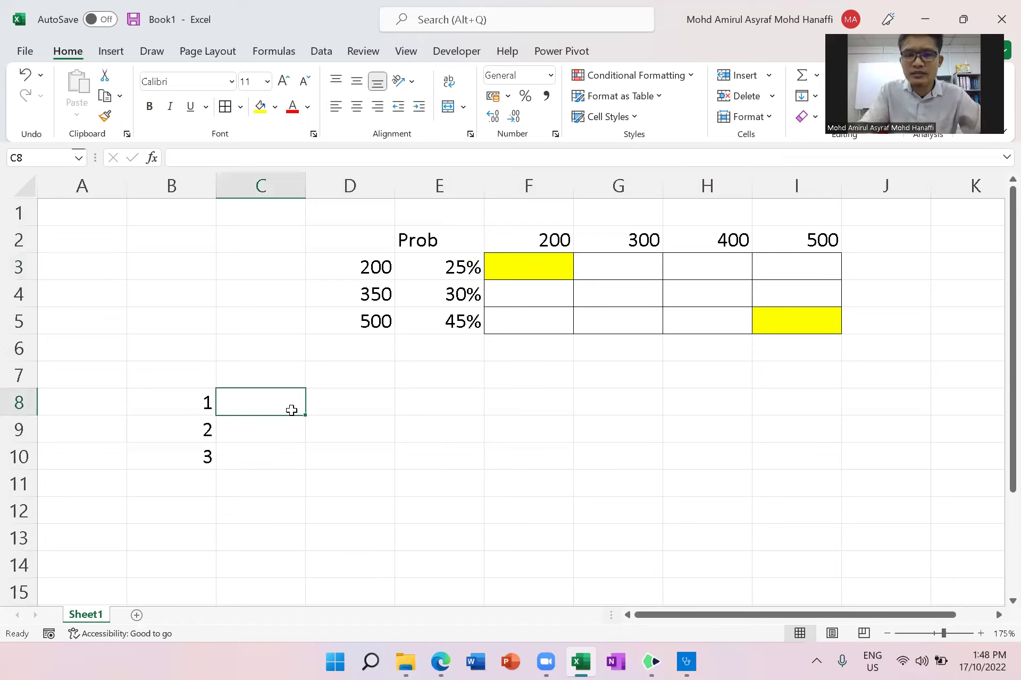
pyautogui.write('D')
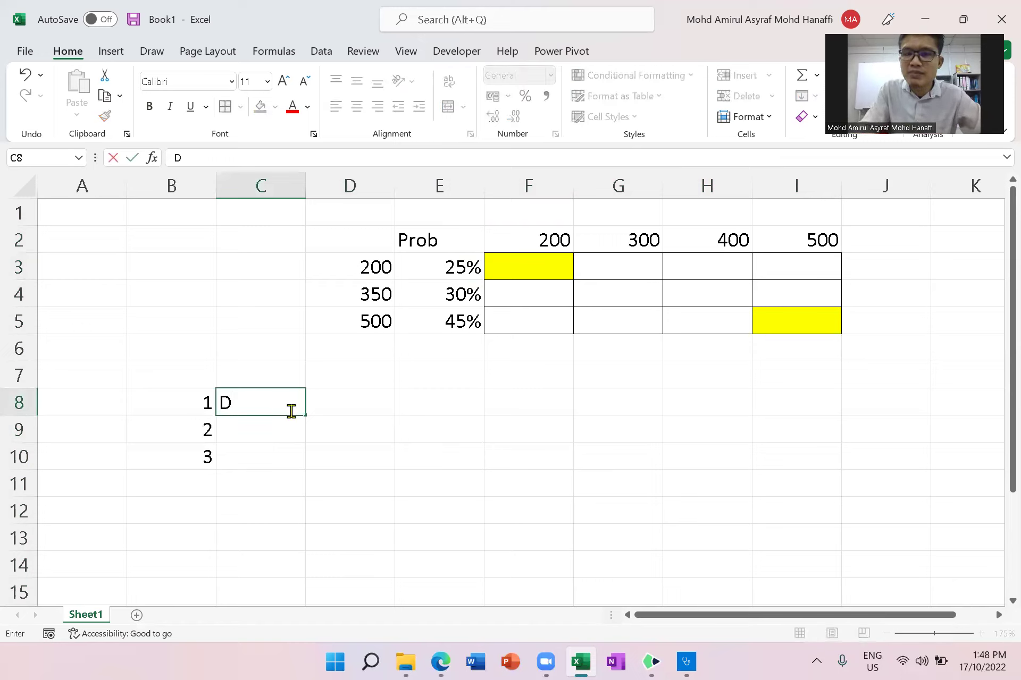
pyautogui.write(' = O')
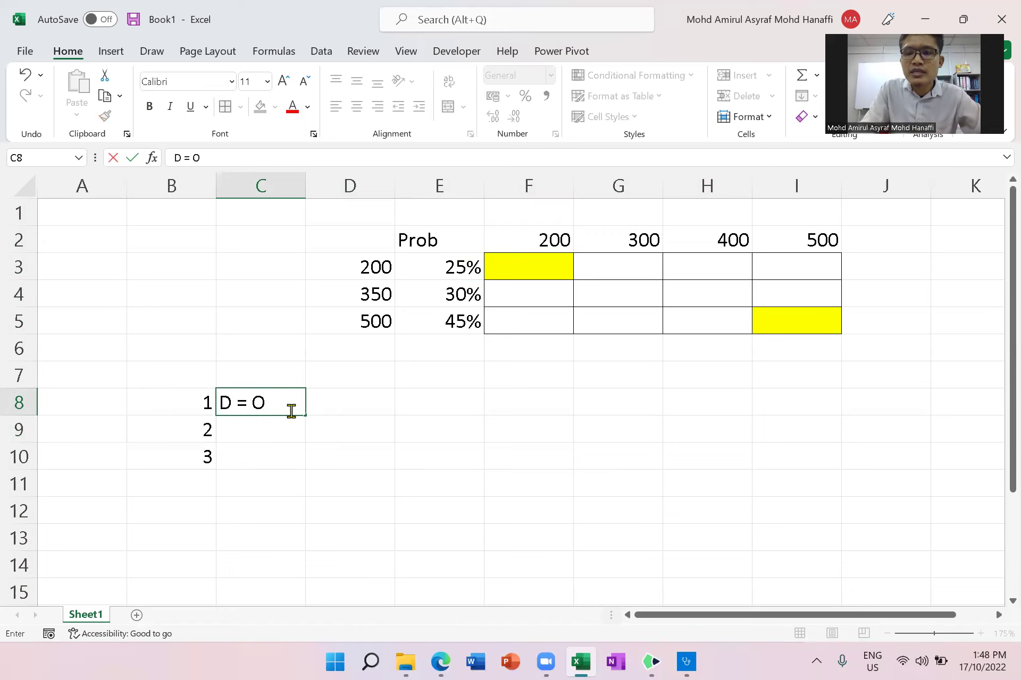
pyautogui.press('Return')
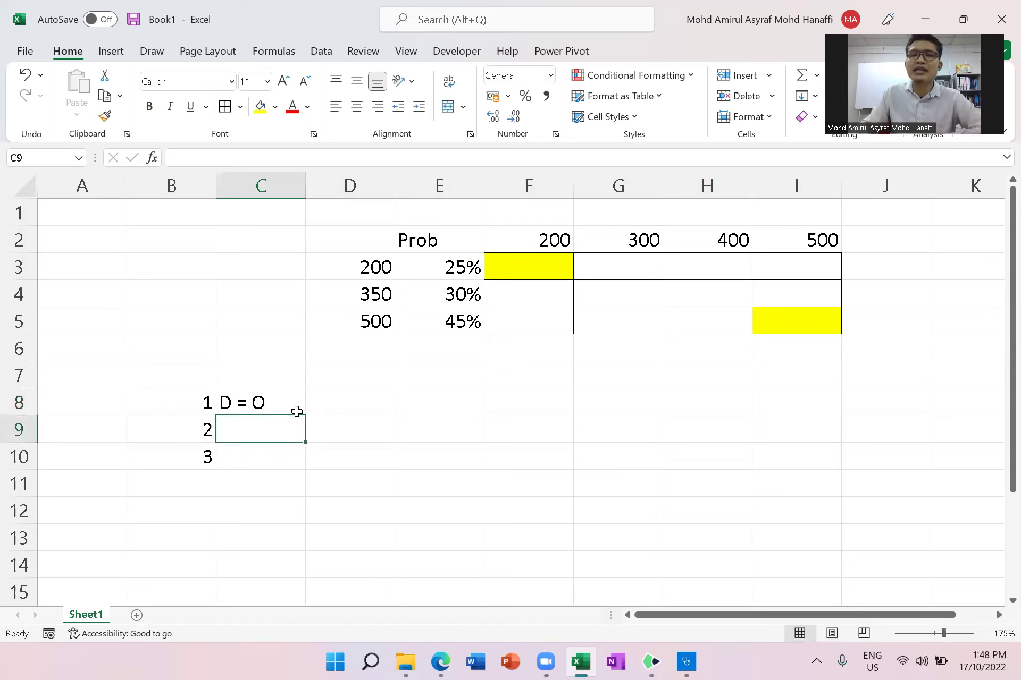
# Step: Review purchase level F2 and the scenario note in C8, and select the empty scenario cells C9:C10
pyautogui.click(519, 239)
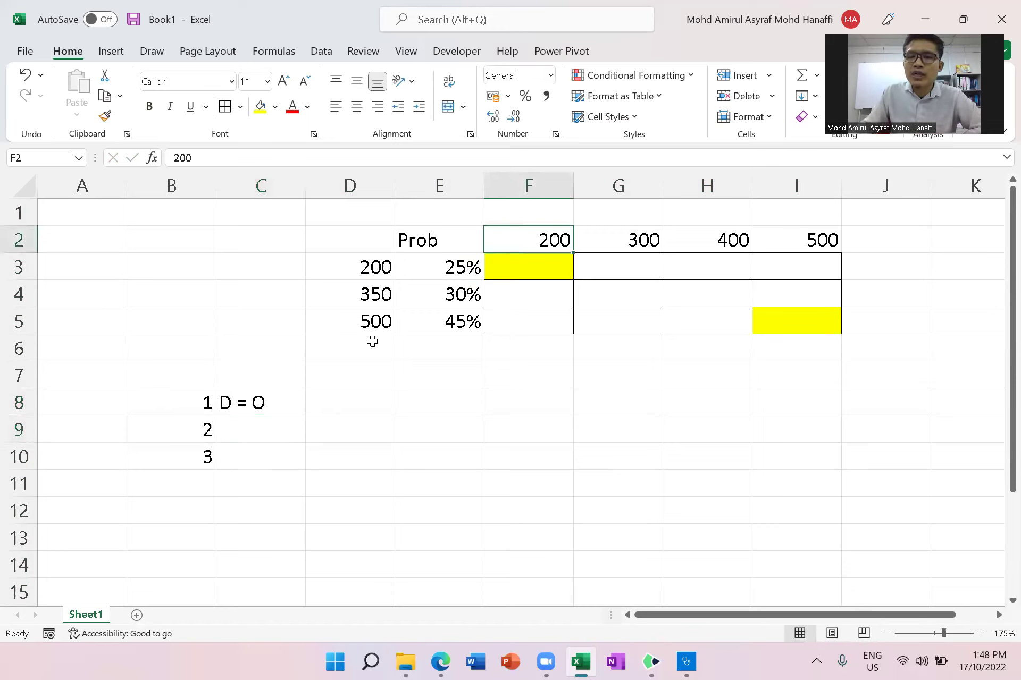
pyautogui.click(243, 399)
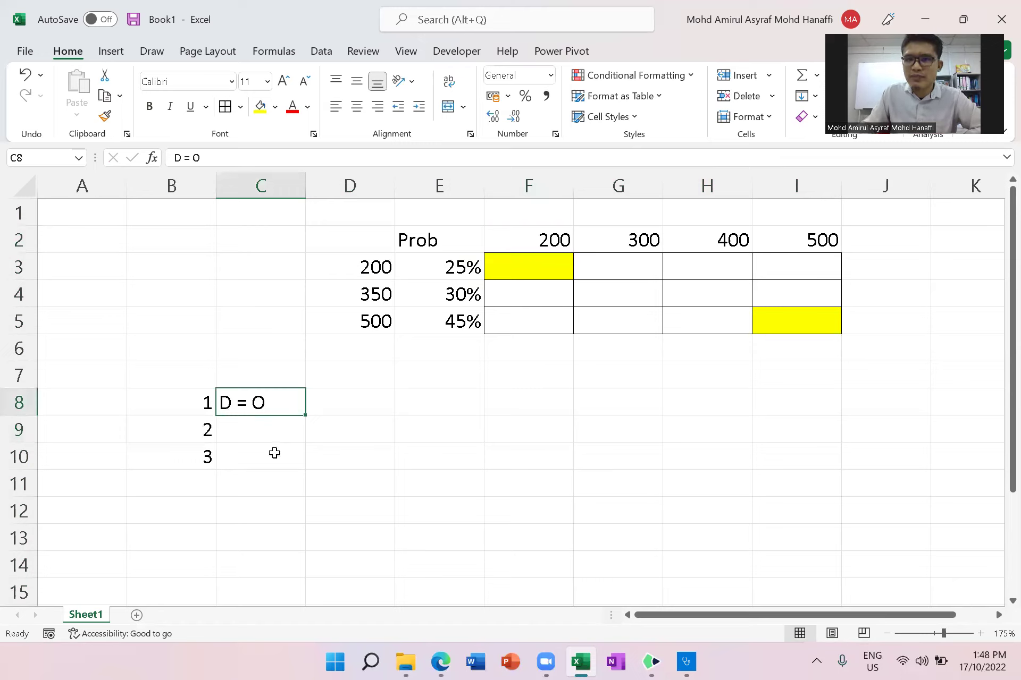
pyautogui.click(230, 438)
pyautogui.moveTo(248, 459); pyautogui.dragTo(246, 426)
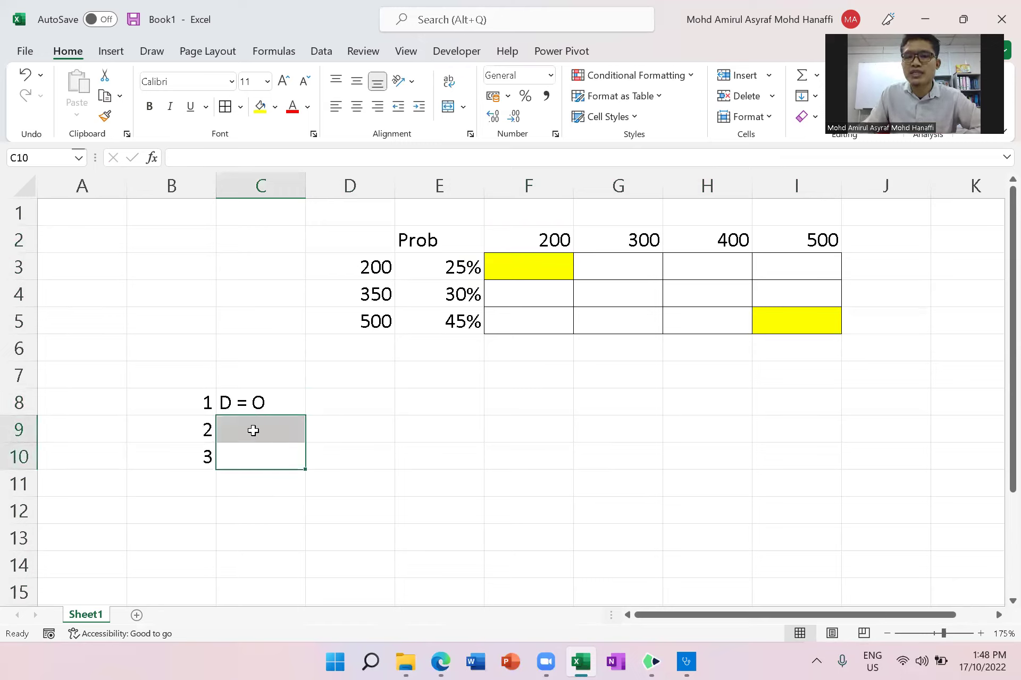
# Step: Fill the empty scenario cell C9 with light orange
pyautogui.click(253, 428)
pyautogui.click(275, 109)
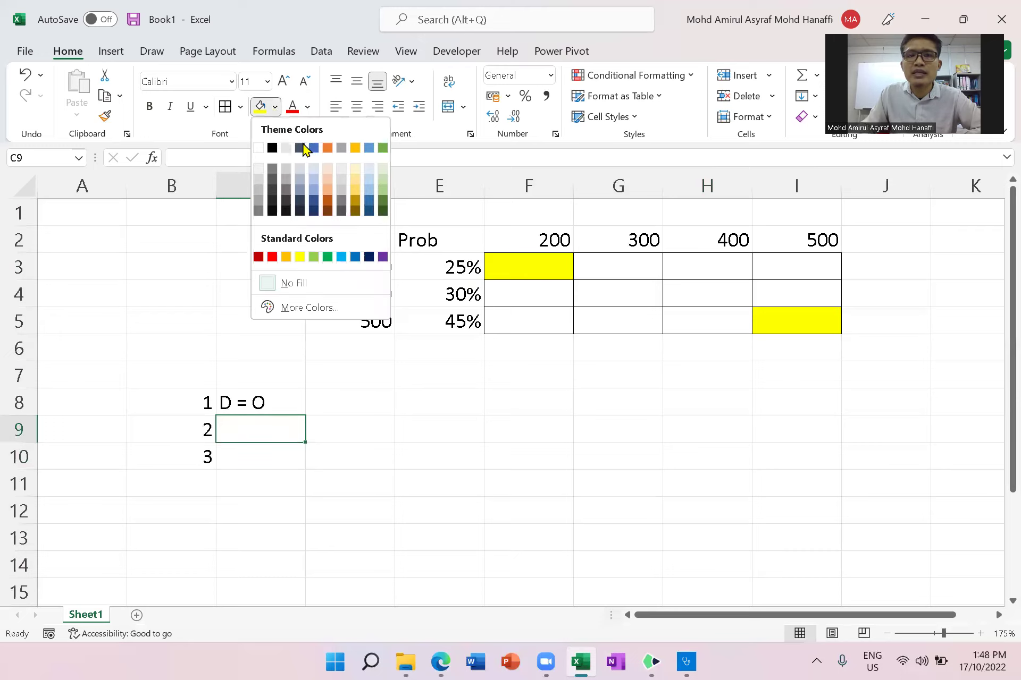
pyautogui.click(328, 177)
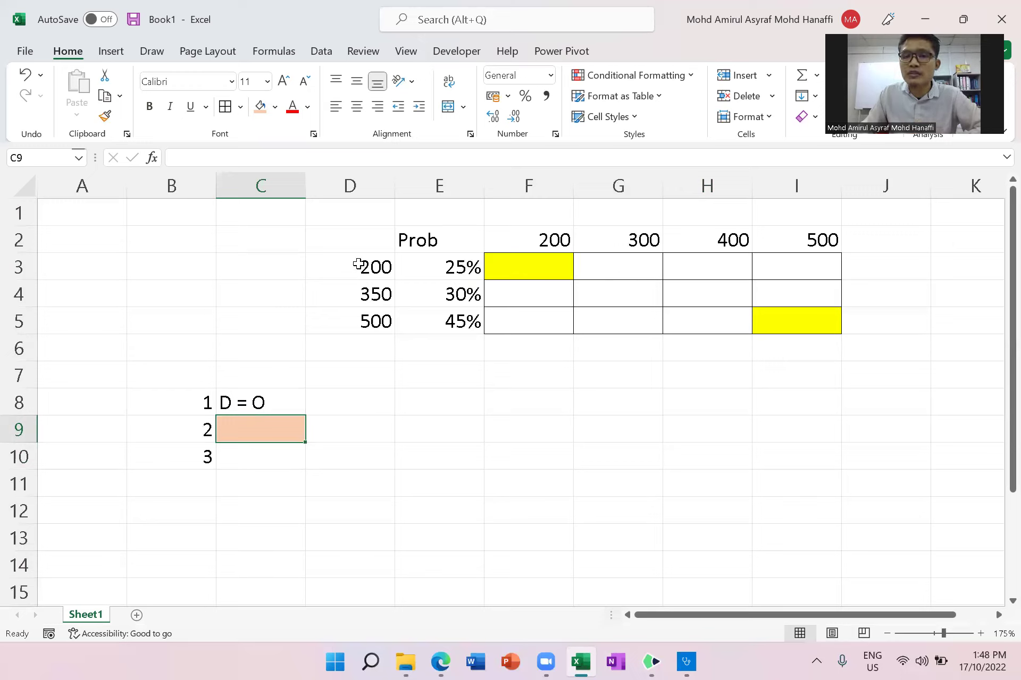
# Step: Compare the purchase level in G2 with the demand in D3 and fill cell G3 with light orange
pyautogui.click(608, 240)
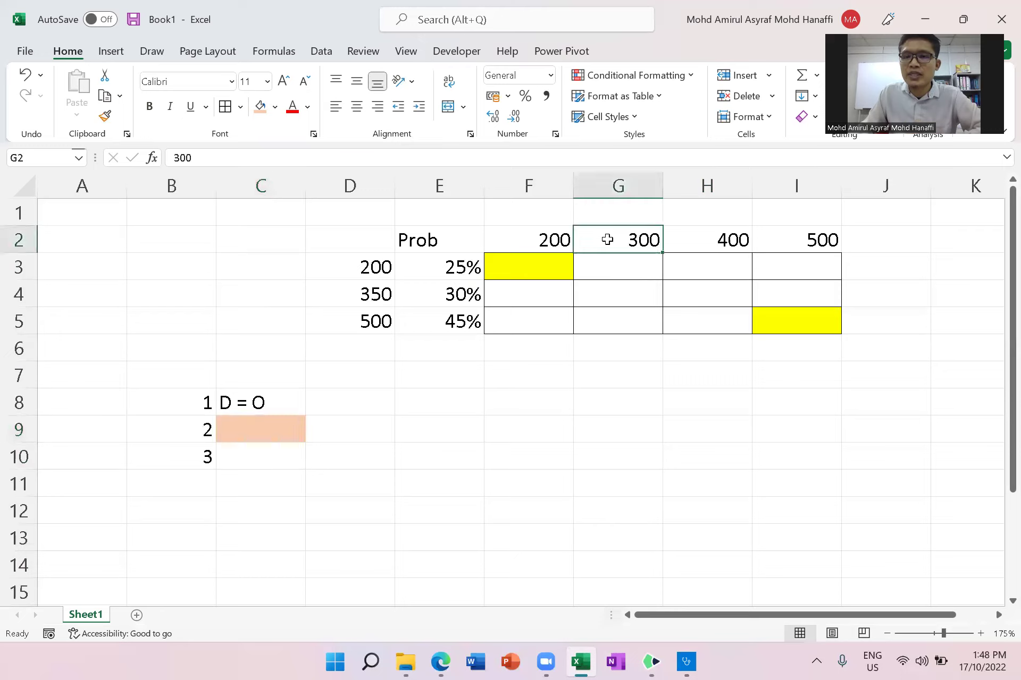
pyautogui.click(374, 267)
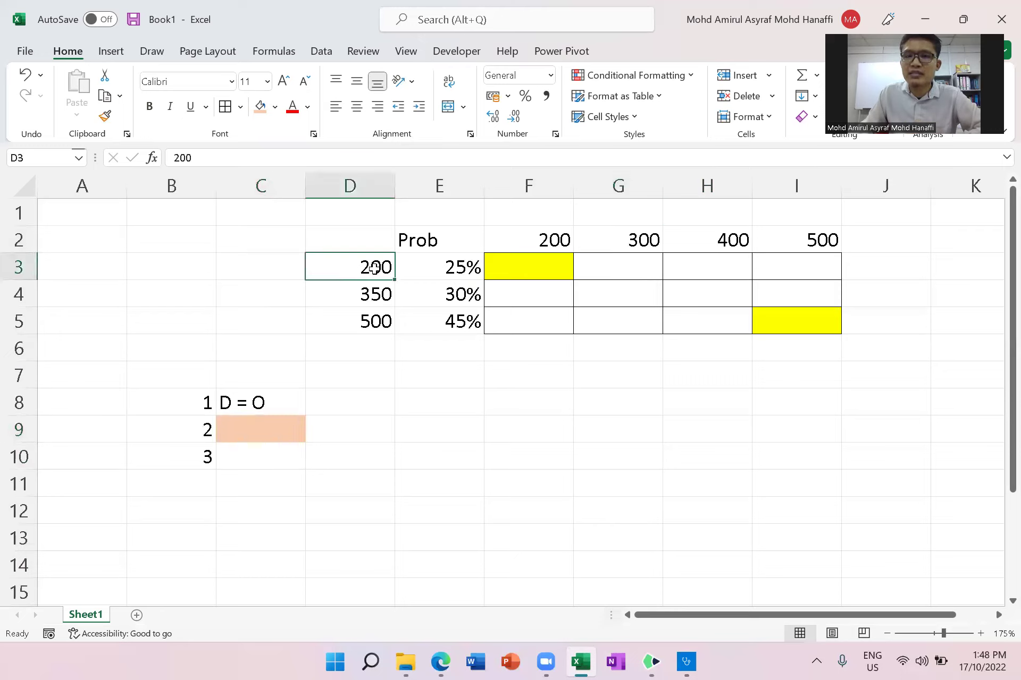
pyautogui.click(615, 240)
pyautogui.click(617, 271)
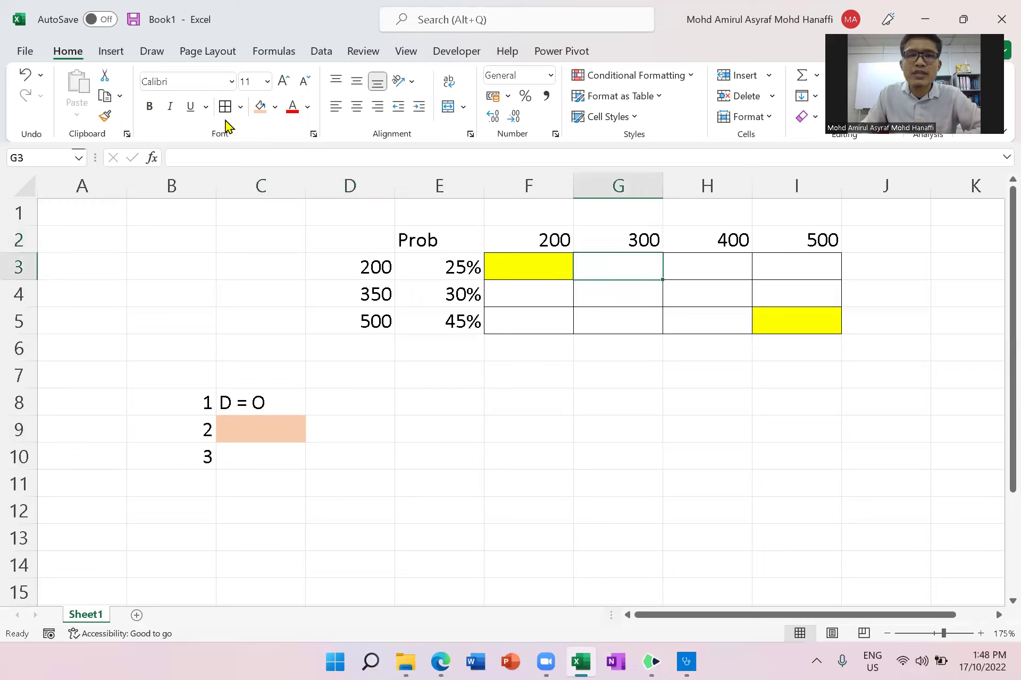
pyautogui.click(260, 106)
# Step: Remove the fill color from scenario cell C9
pyautogui.click(255, 421)
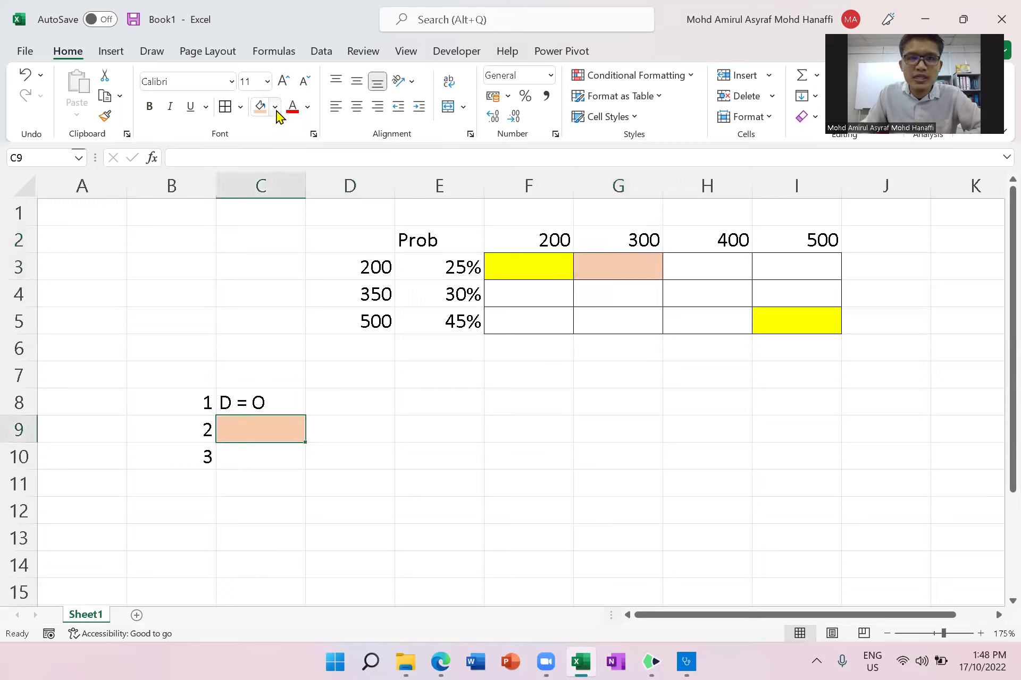
pyautogui.click(276, 108)
pyautogui.click(263, 280)
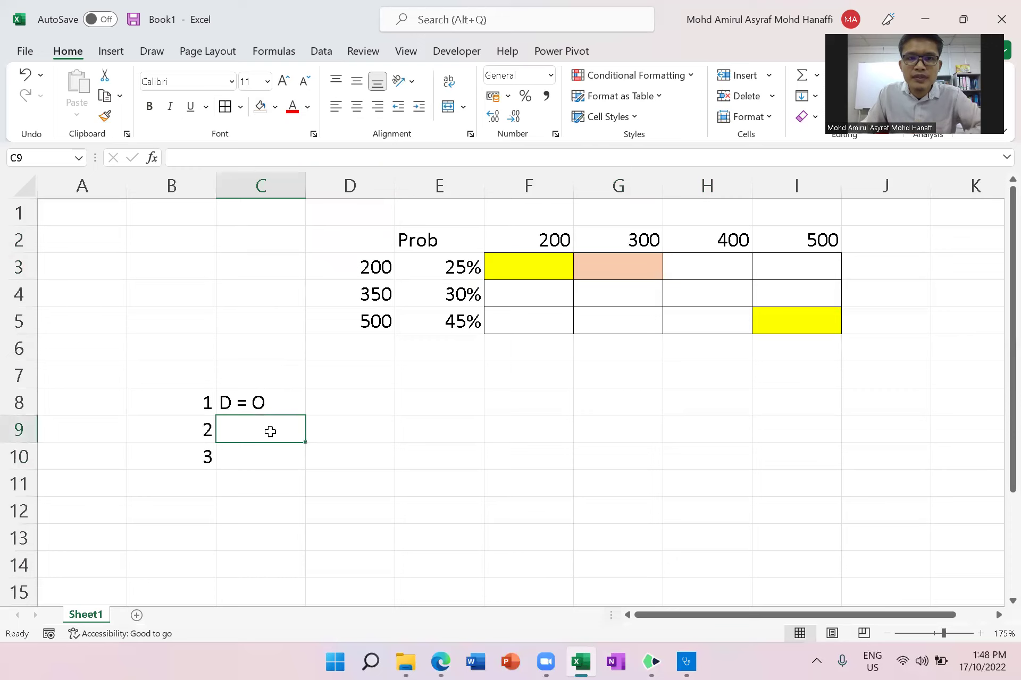
# Step: Enter the scenario note "D > O" in C9 and its description "unsold" in D9
pyautogui.write('D ')
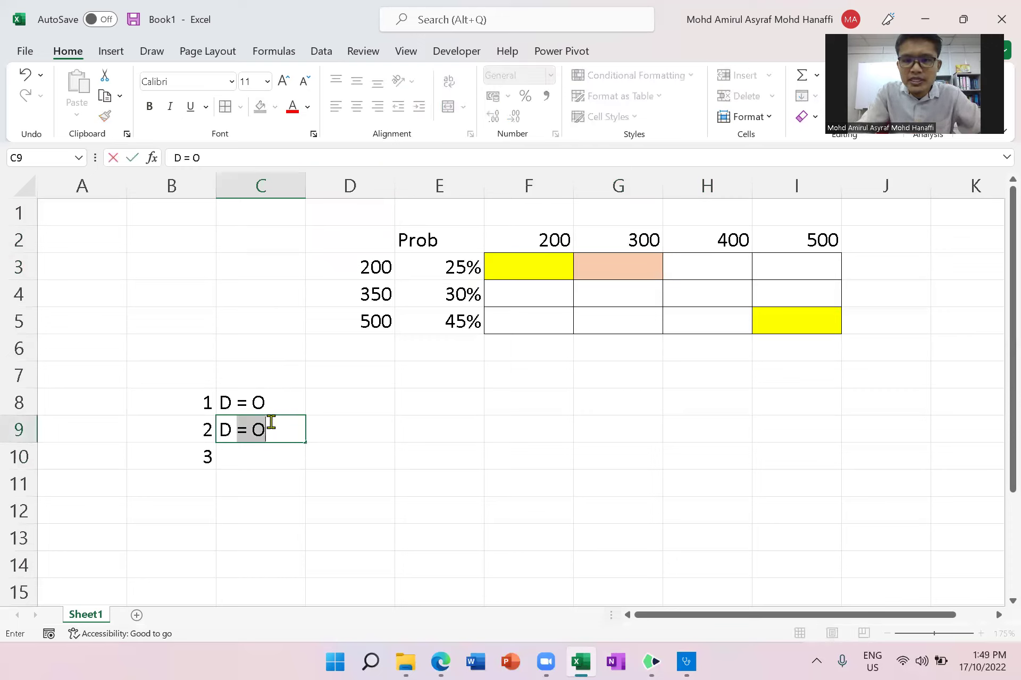
pyautogui.write('>')
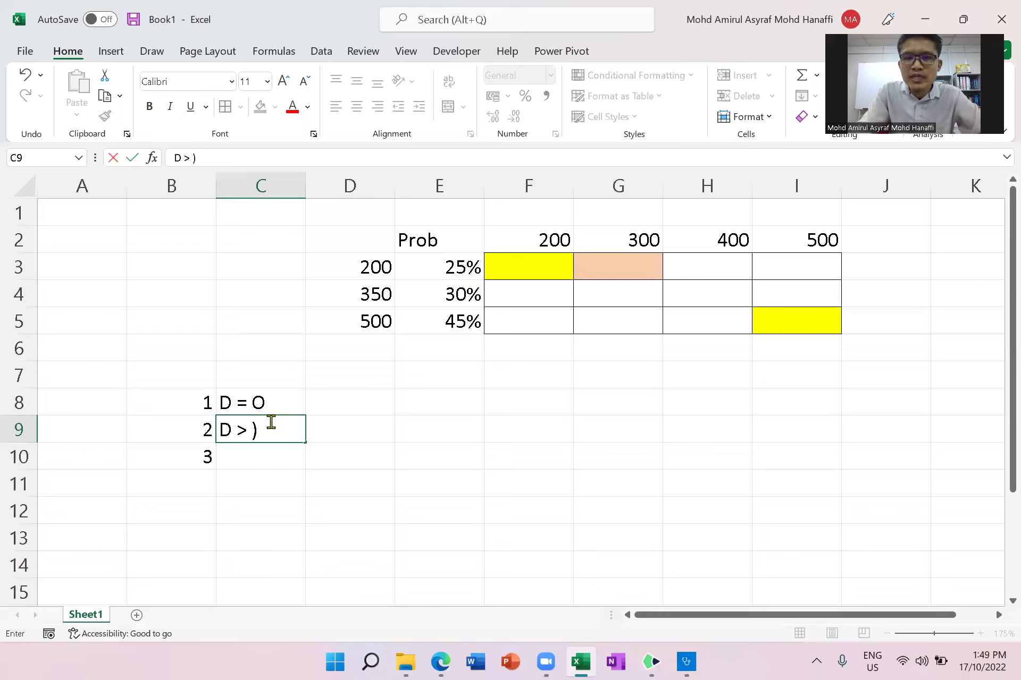
pyautogui.press('BackSpace')
pyautogui.write('O')
pyautogui.press('Tab')
pyautogui.write('unsold')
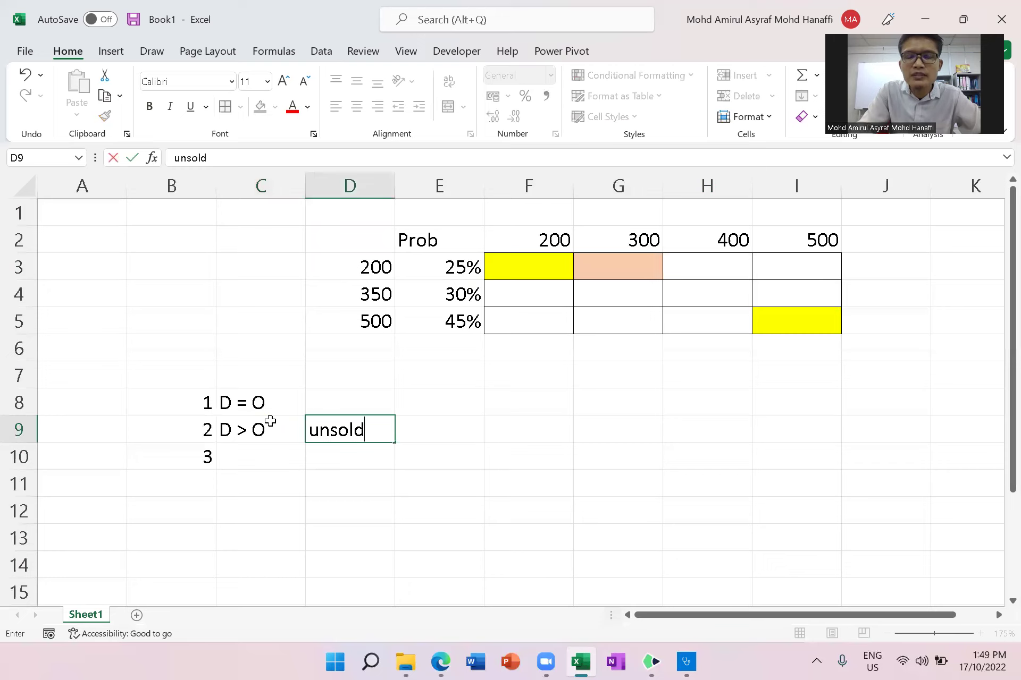
pyautogui.press('Return')
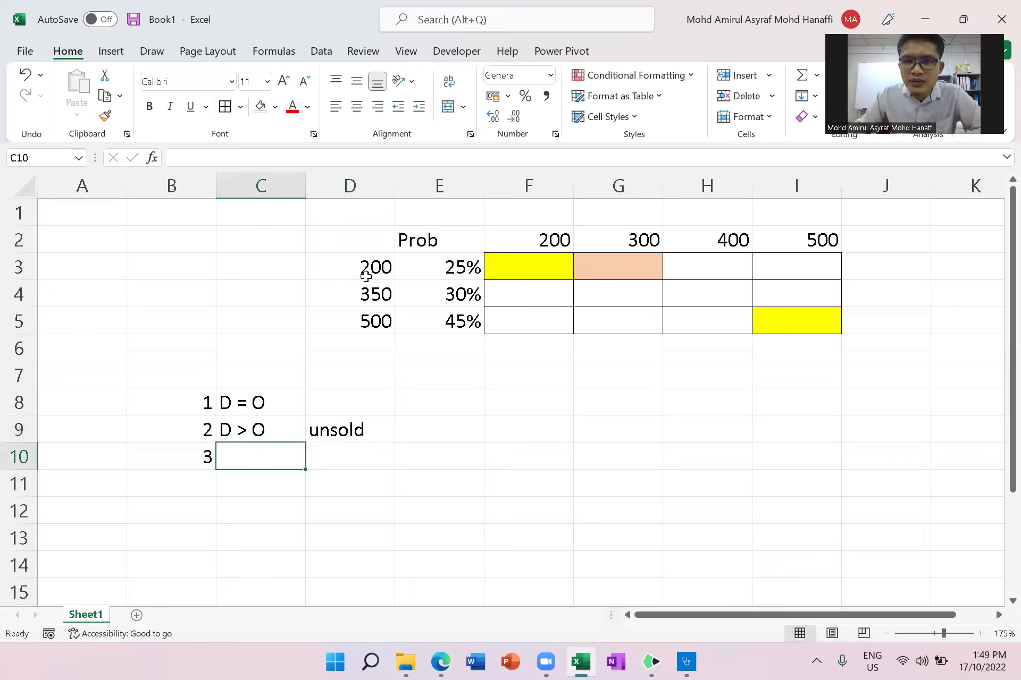
# Step: Fill the remaining cells where purchases exceed demand, H3:I3 and H4:I4, with light orange
pyautogui.click(705, 266)
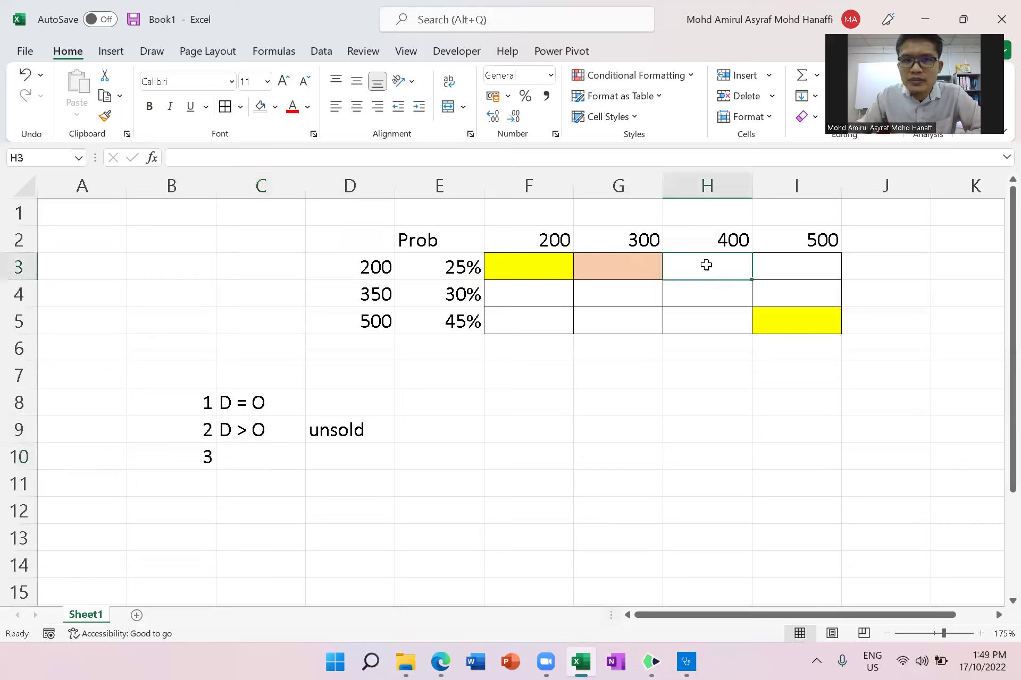
pyautogui.moveTo(706, 264); pyautogui.dragTo(780, 267)
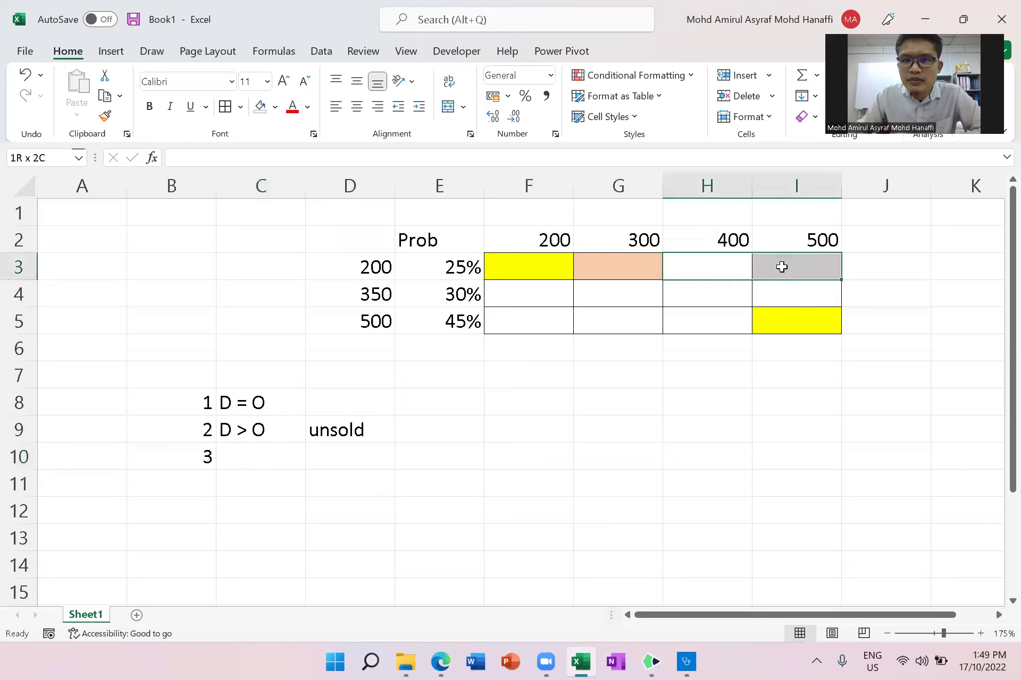
pyautogui.click(274, 107)
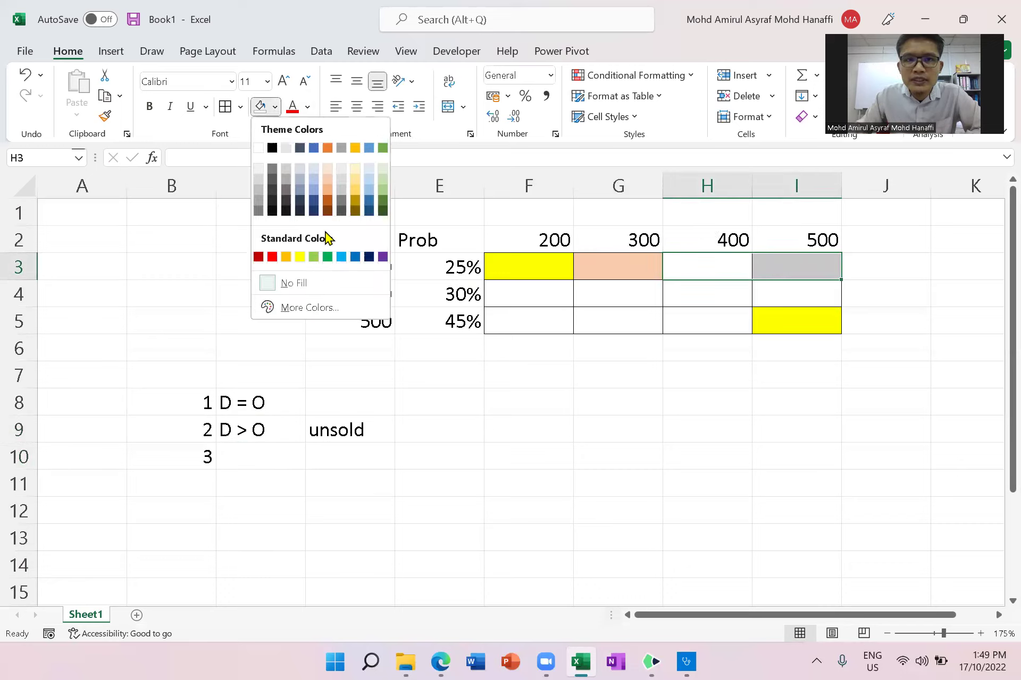
pyautogui.click(329, 181)
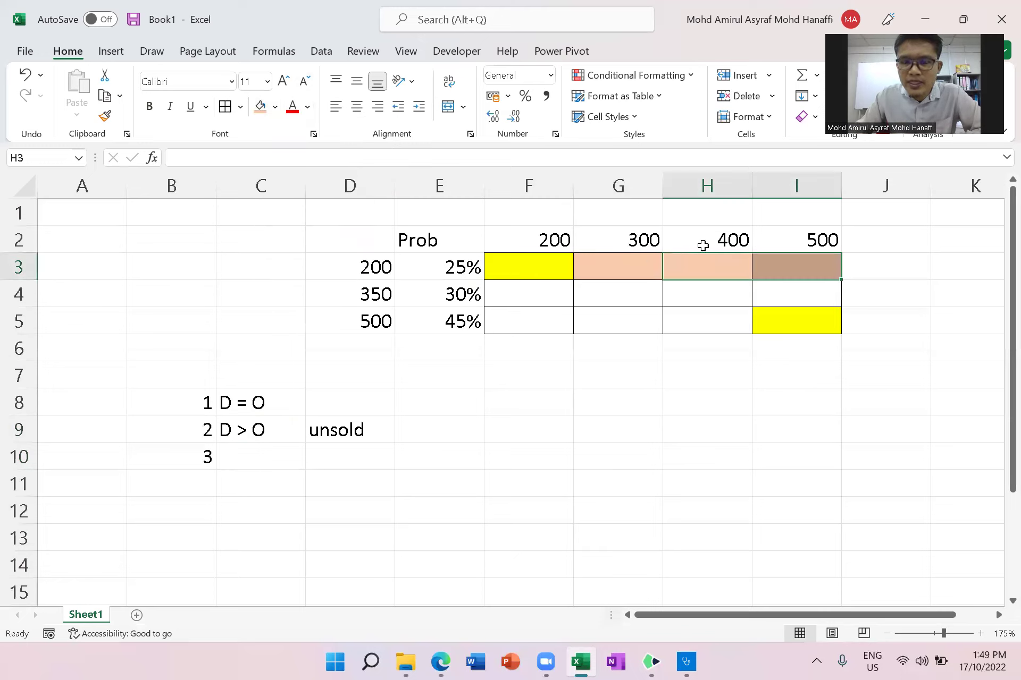
pyautogui.moveTo(709, 296); pyautogui.dragTo(790, 296)
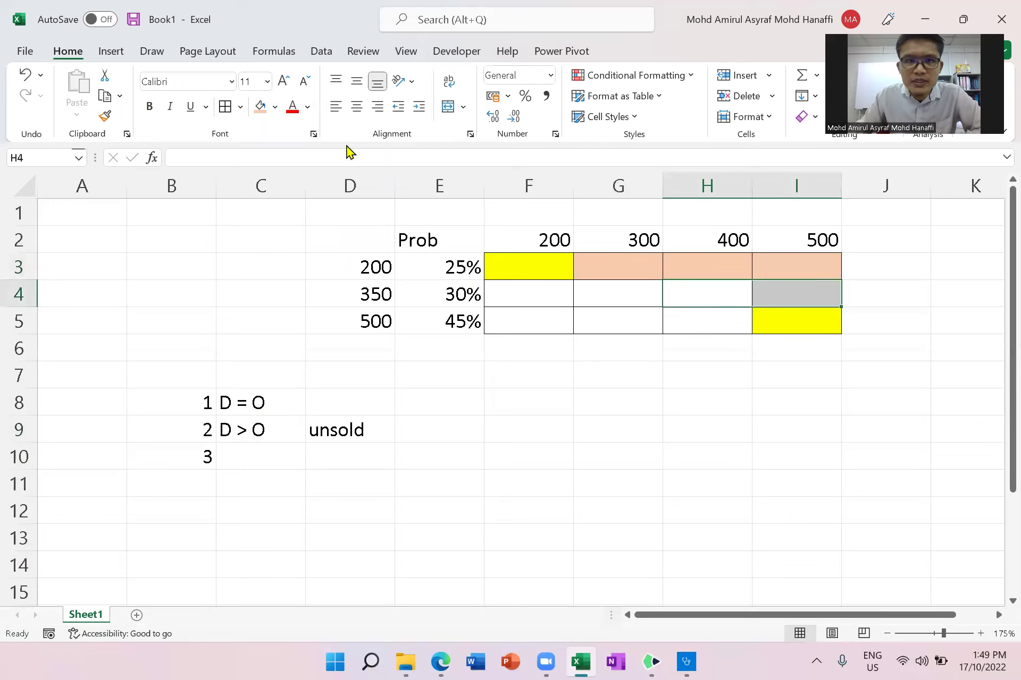
pyautogui.click(260, 109)
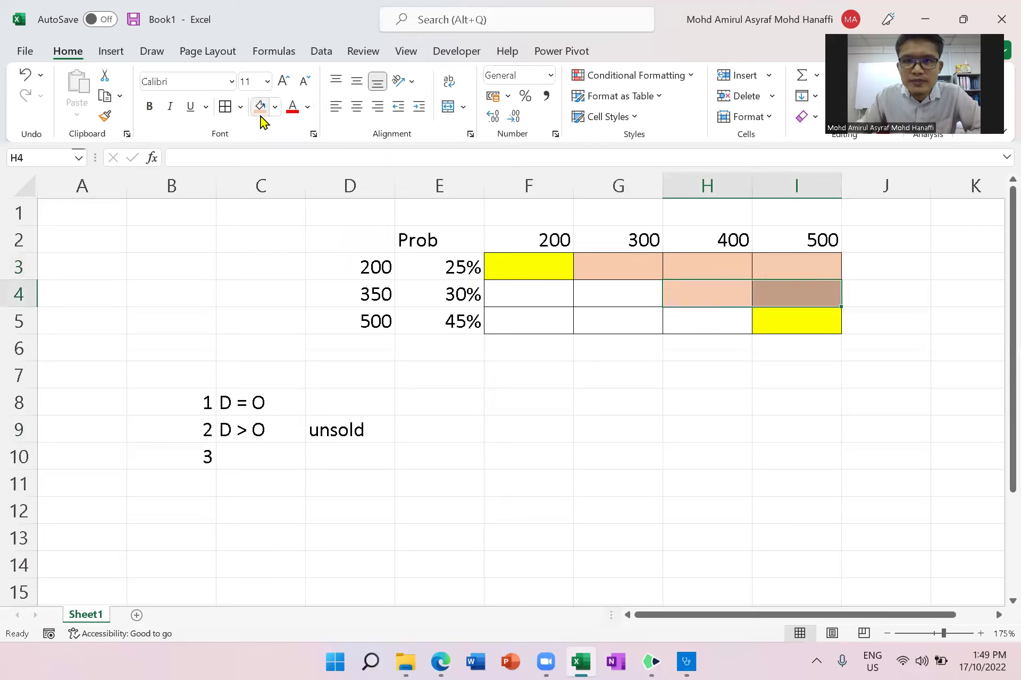
pyautogui.click(556, 408)
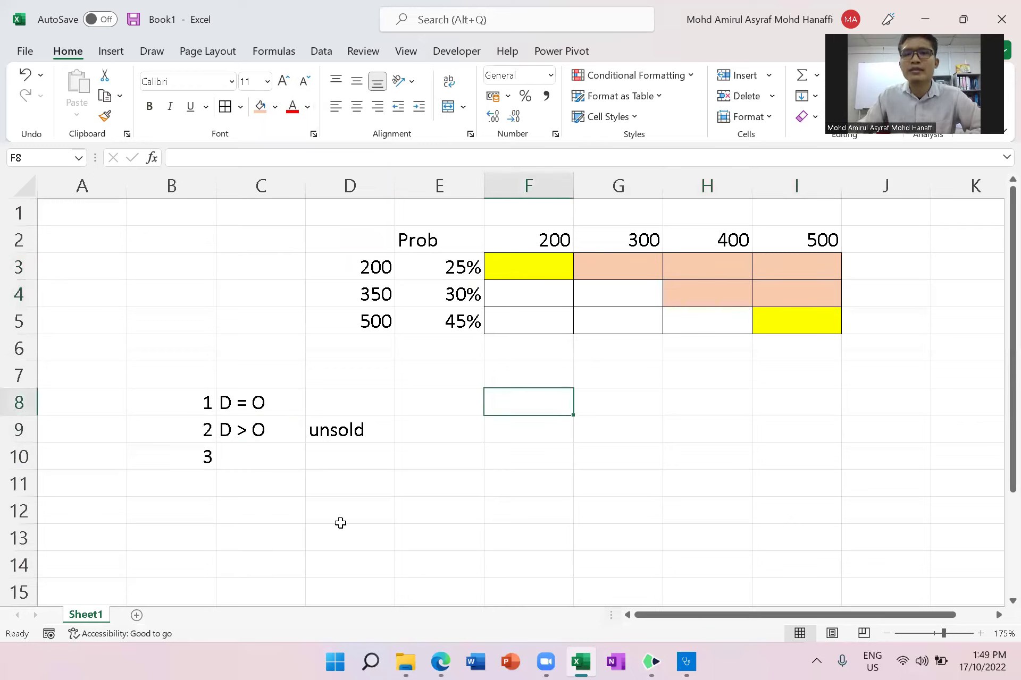
# Step: Enter the scenario note "D < O" in C10 and its description "not enough" in D10
pyautogui.click(260, 462)
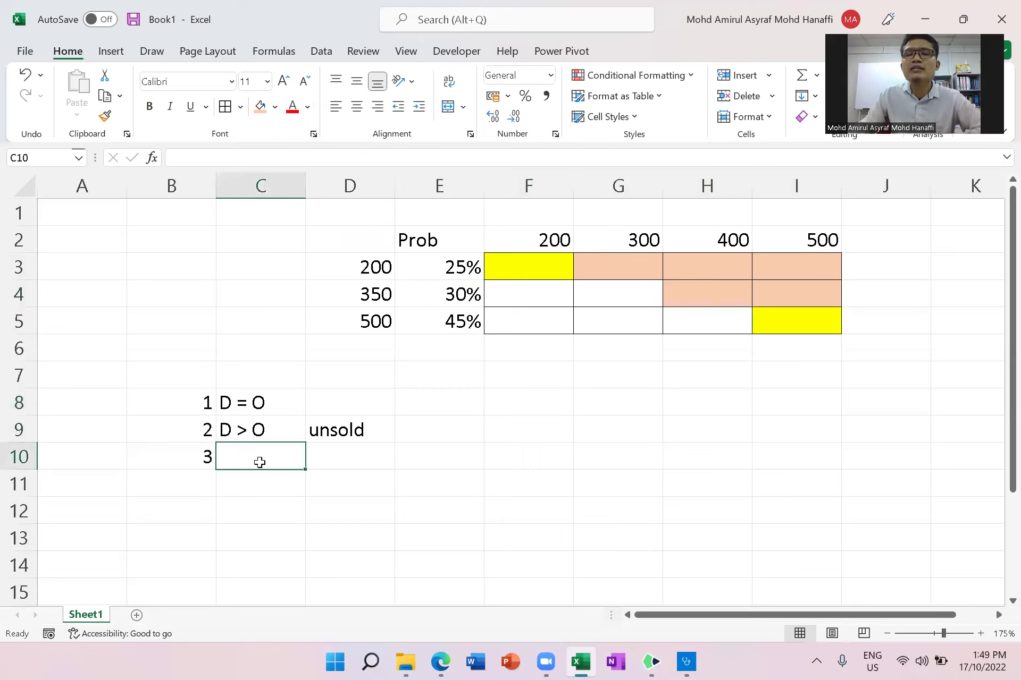
pyautogui.write('D')
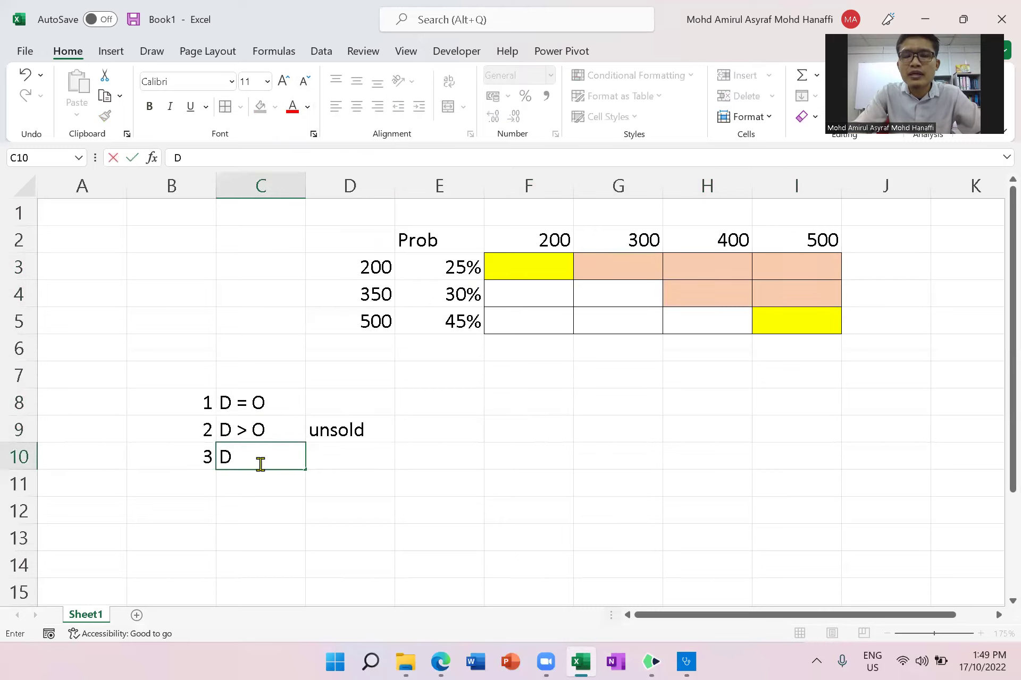
pyautogui.write(' < O')
pyautogui.press('Return')
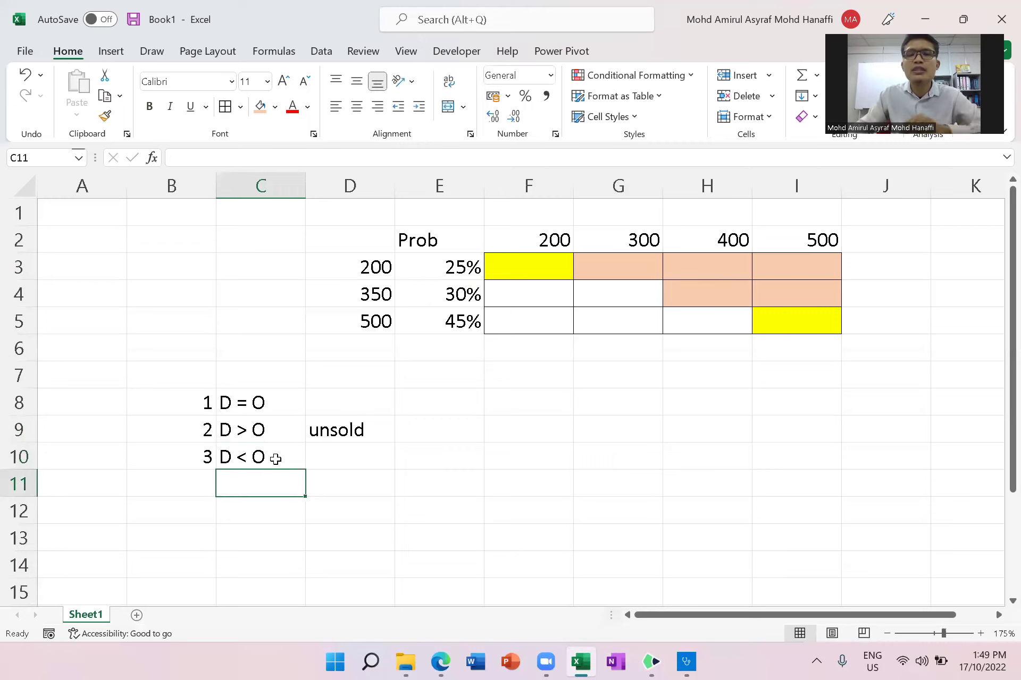
pyautogui.click(343, 462)
pyautogui.write('not enough')
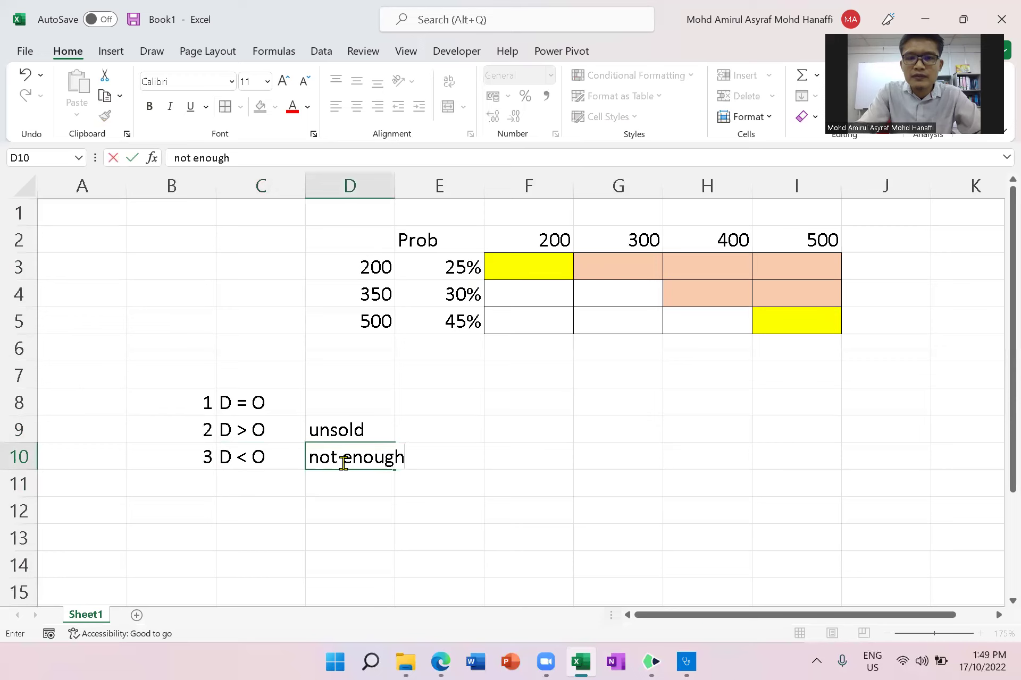
pyautogui.press('Return')
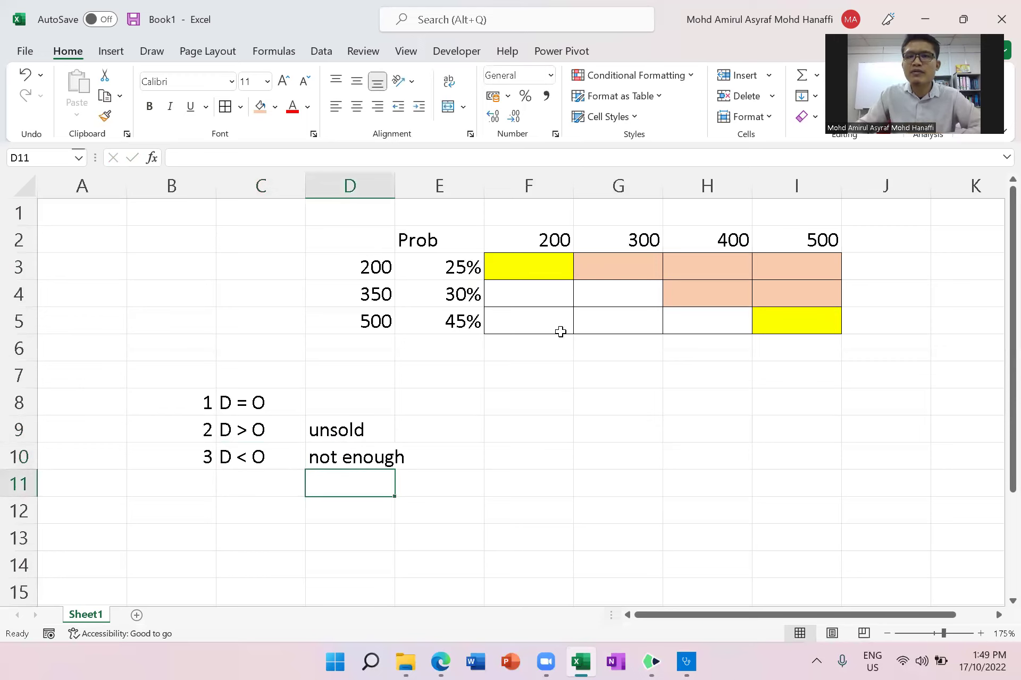
# Step: Compare purchase level F2 with demand D4 and fill the cells where purchases fall short, F4:G5 and H5, with light blue
pyautogui.click(541, 239)
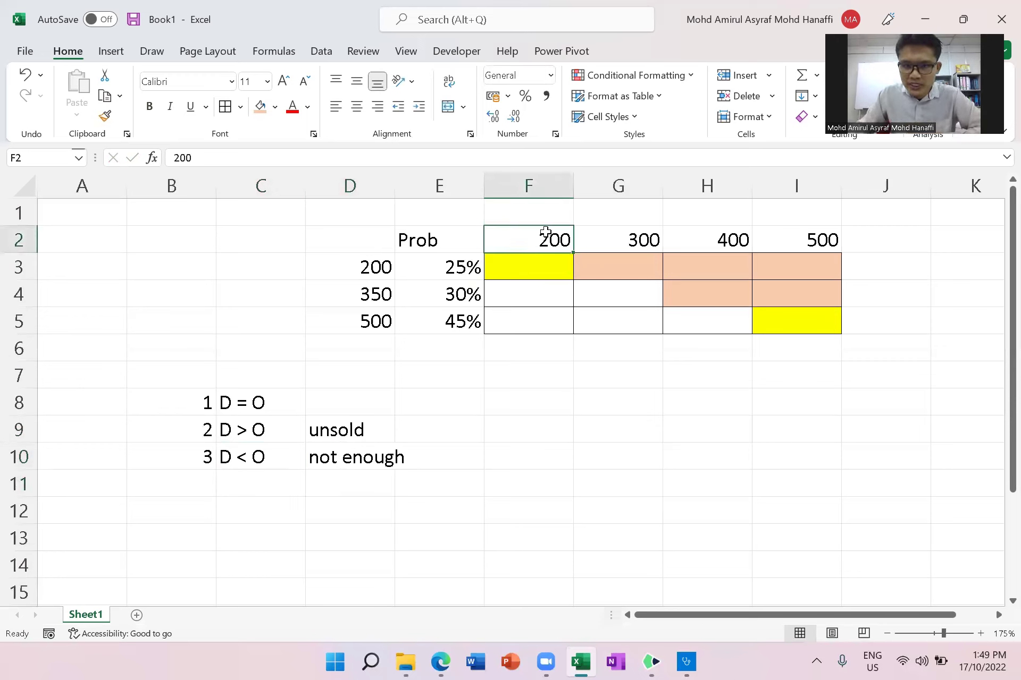
pyautogui.click(371, 296)
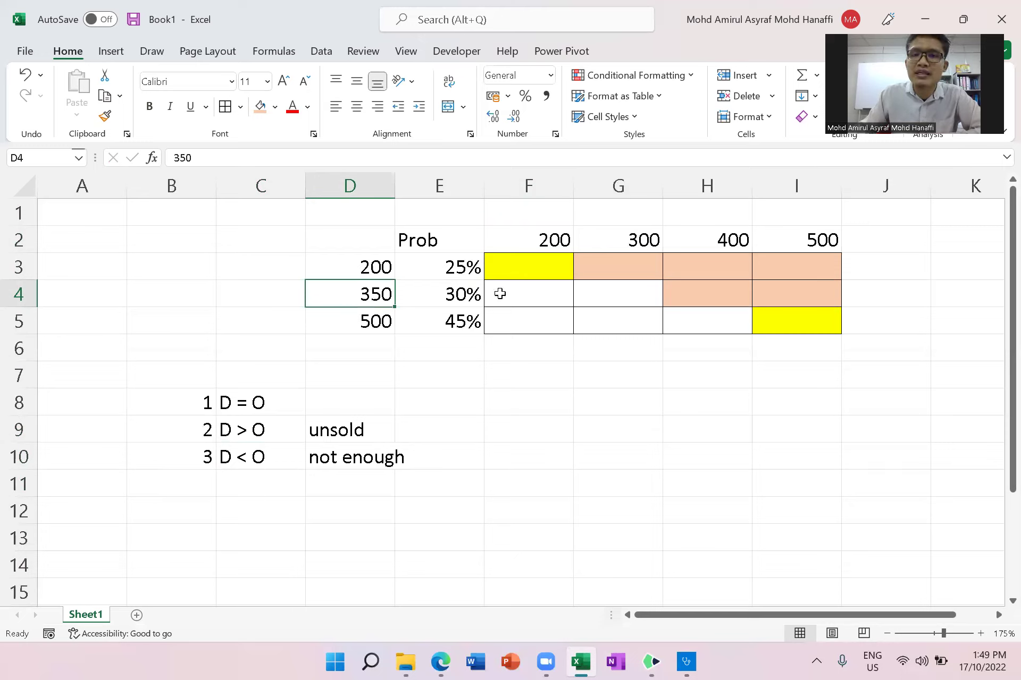
pyautogui.moveTo(523, 292); pyautogui.dragTo(617, 319)
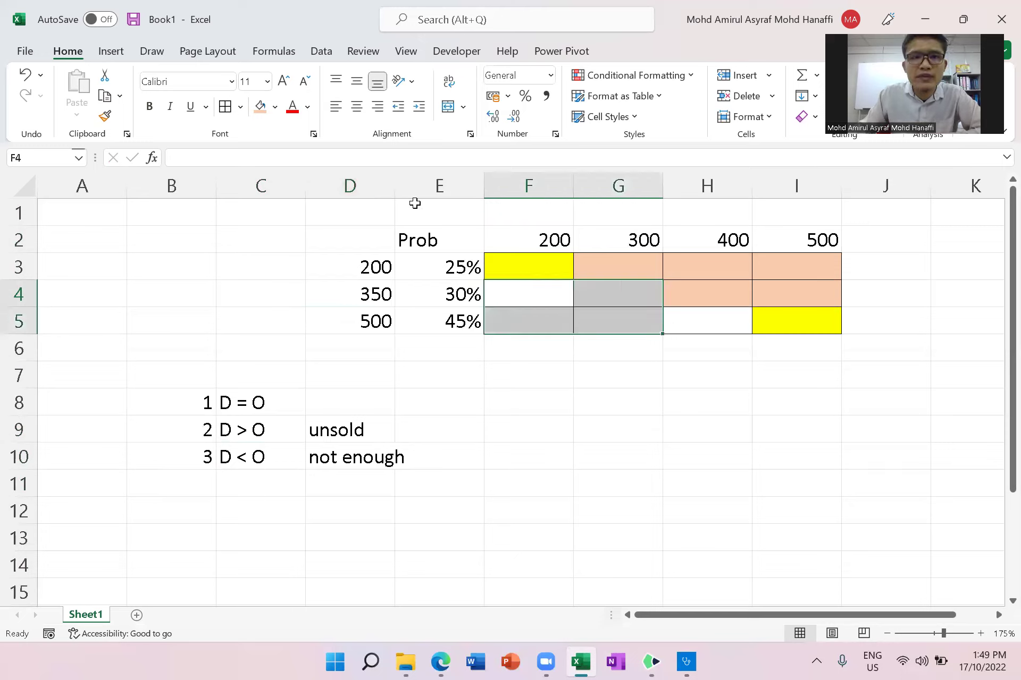
pyautogui.click(275, 107)
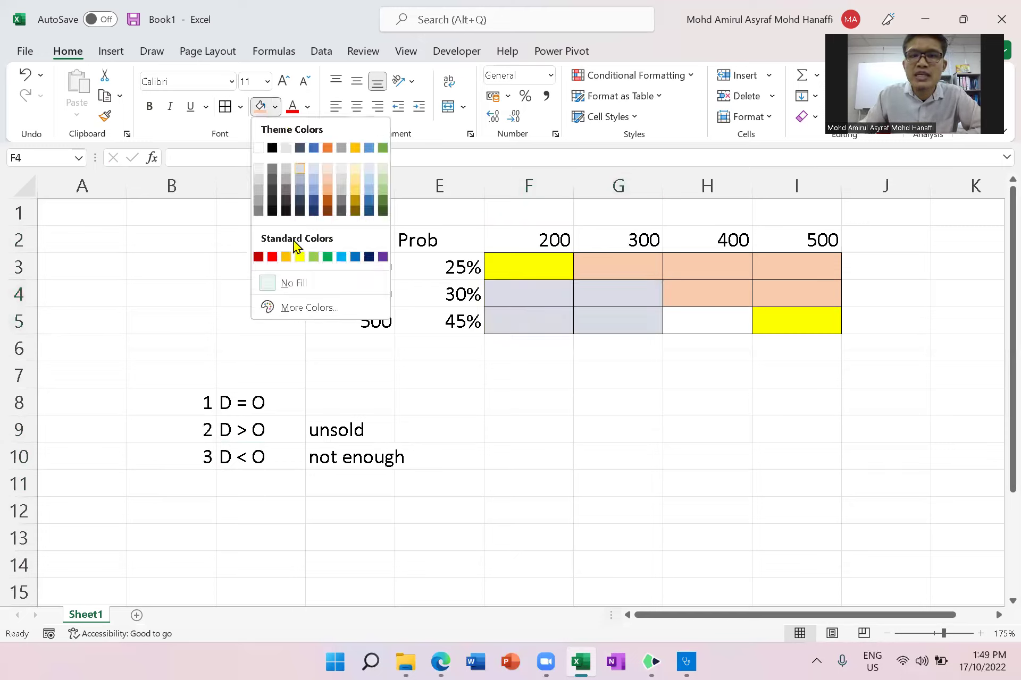
pyautogui.click(341, 257)
pyautogui.click(689, 323)
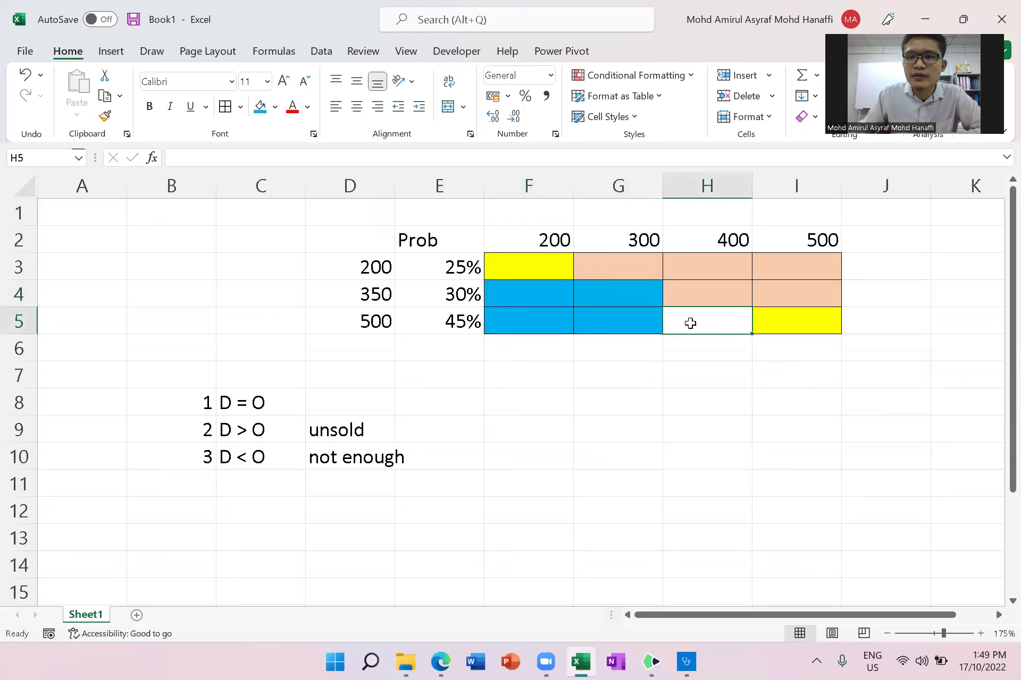
pyautogui.click(260, 107)
pyautogui.click(716, 466)
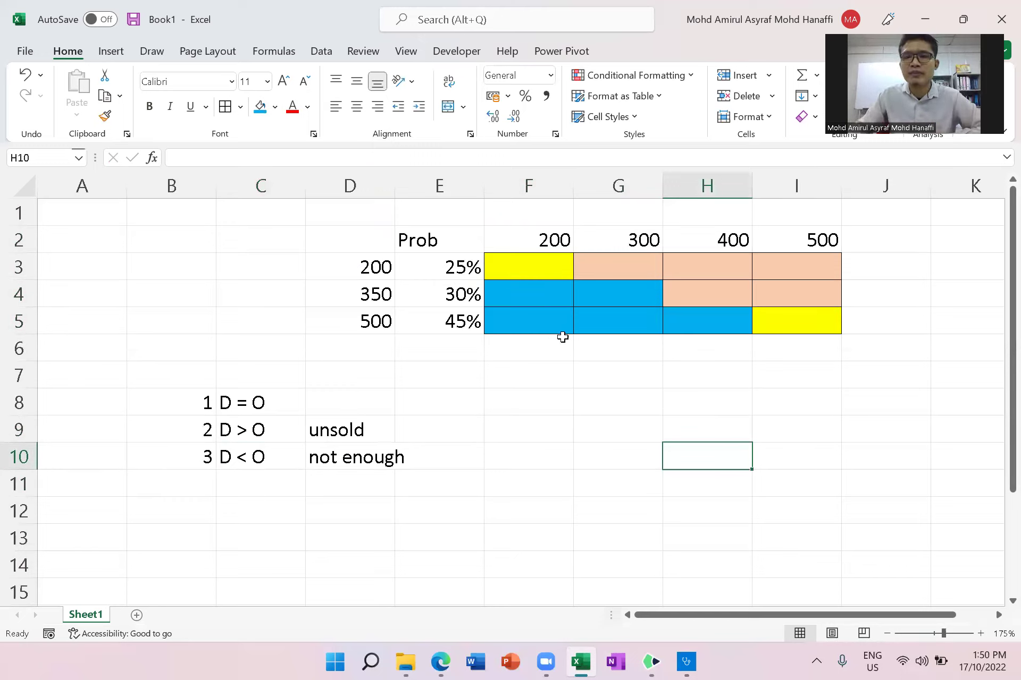
# Step: Check the light blue cells F4, G4 and H5 against the purchase levels in row 2
pyautogui.click(531, 238)
pyautogui.click(533, 294)
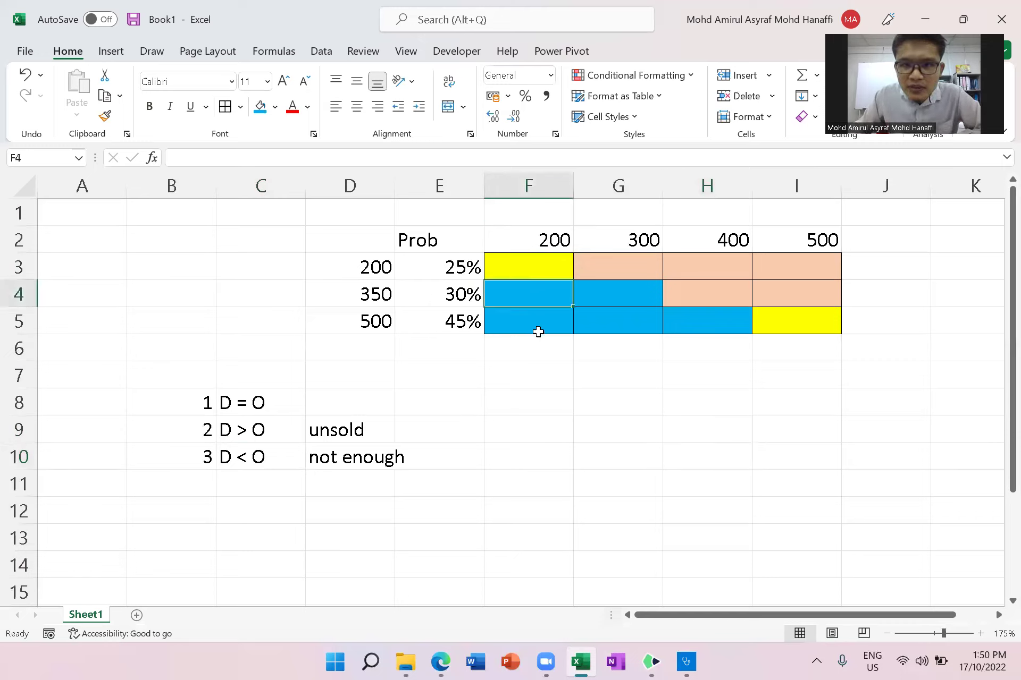
pyautogui.click(611, 237)
pyautogui.click(615, 290)
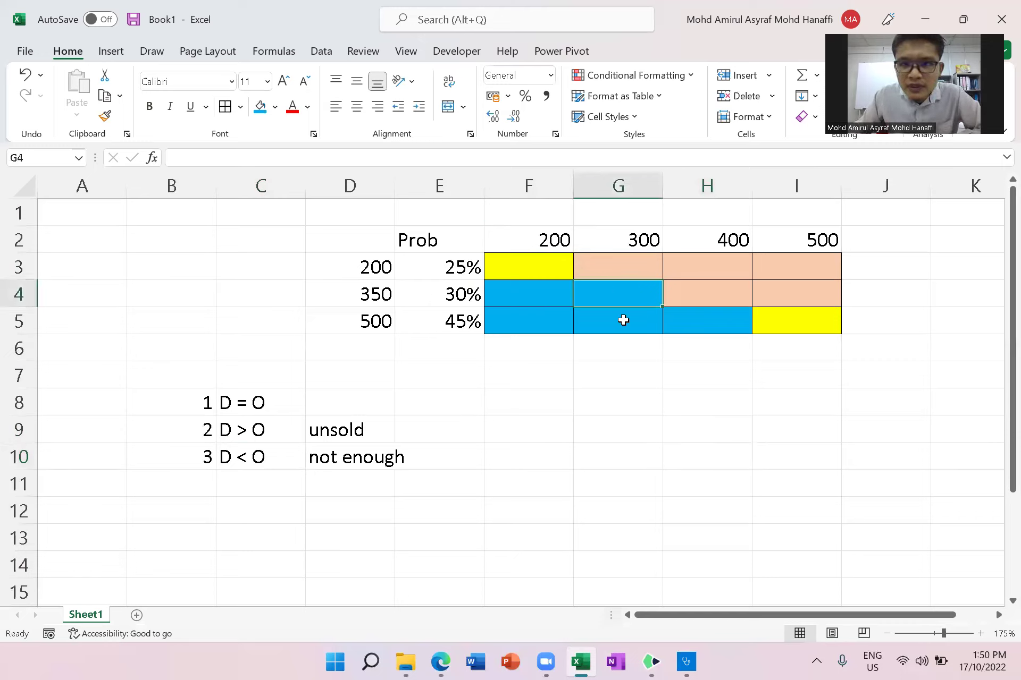
pyautogui.click(697, 316)
pyautogui.click(755, 420)
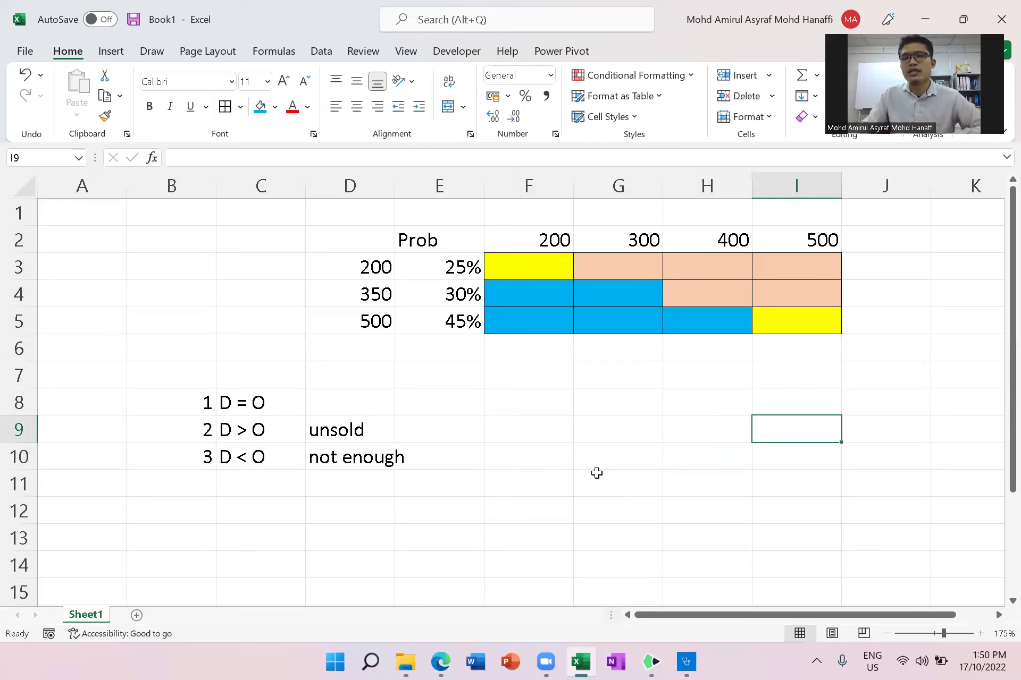
# Step: Fill the "D < O" scenario note in C10 with light blue and select the "D = O" note in C8
pyautogui.click(544, 259)
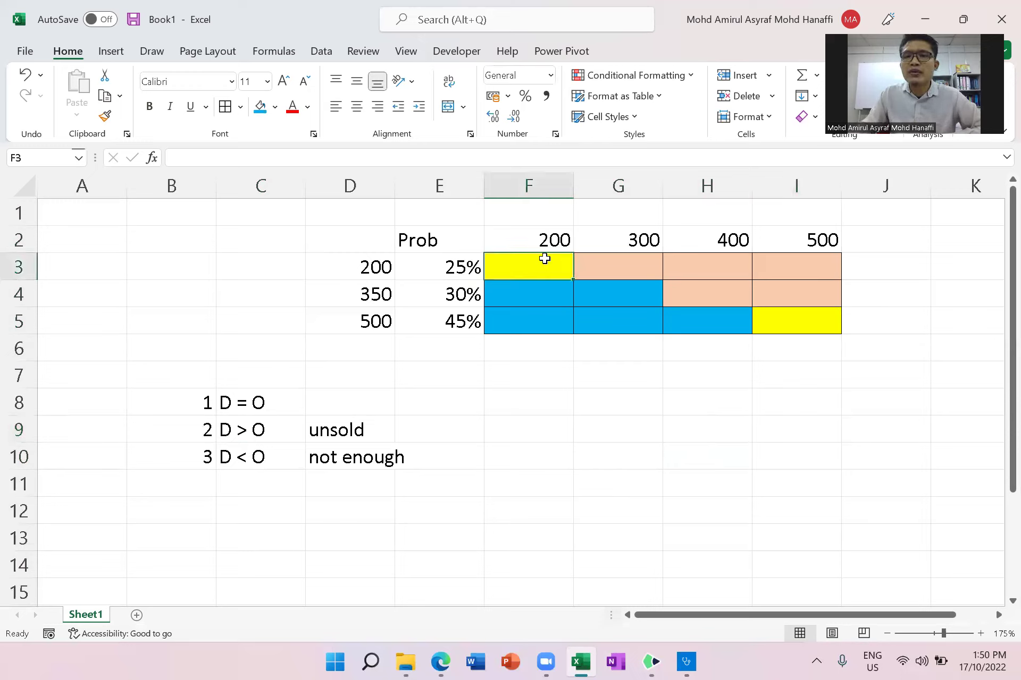
pyautogui.click(272, 402)
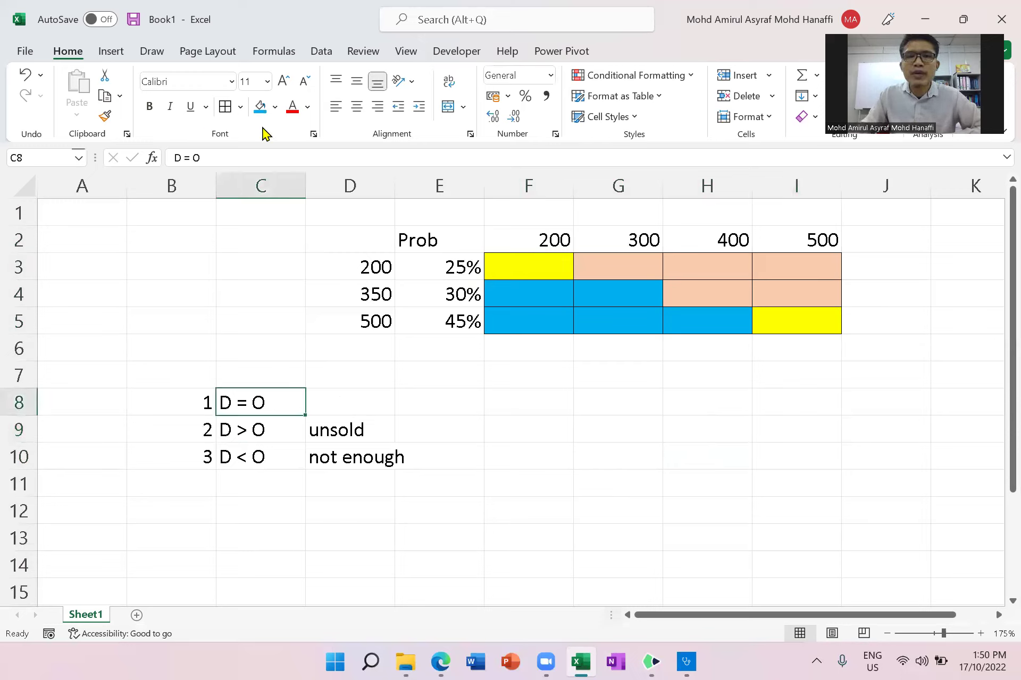
pyautogui.click(249, 456)
pyautogui.click(260, 106)
pyautogui.click(272, 401)
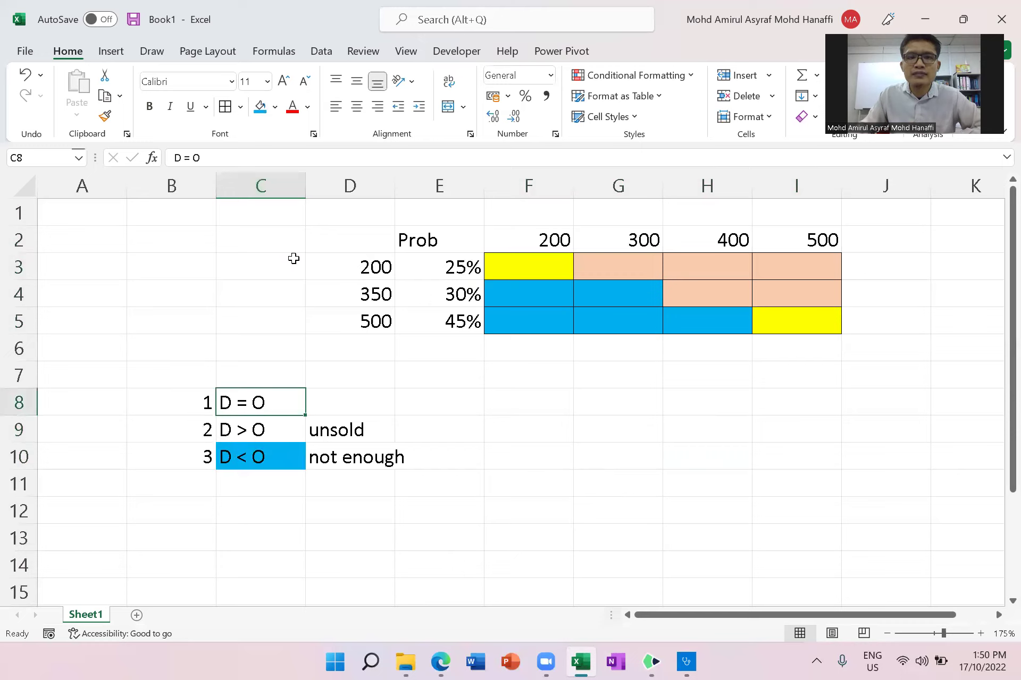
# Step: Fill the "D = O" scenario note in C8 with yellow
pyautogui.click(276, 108)
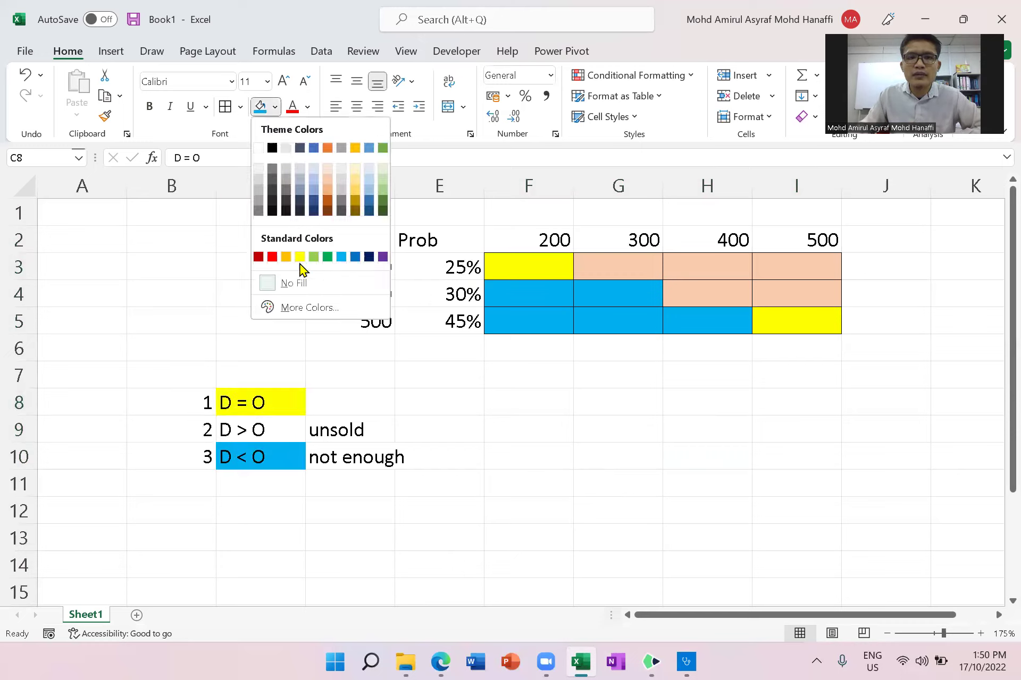
pyautogui.click(270, 427)
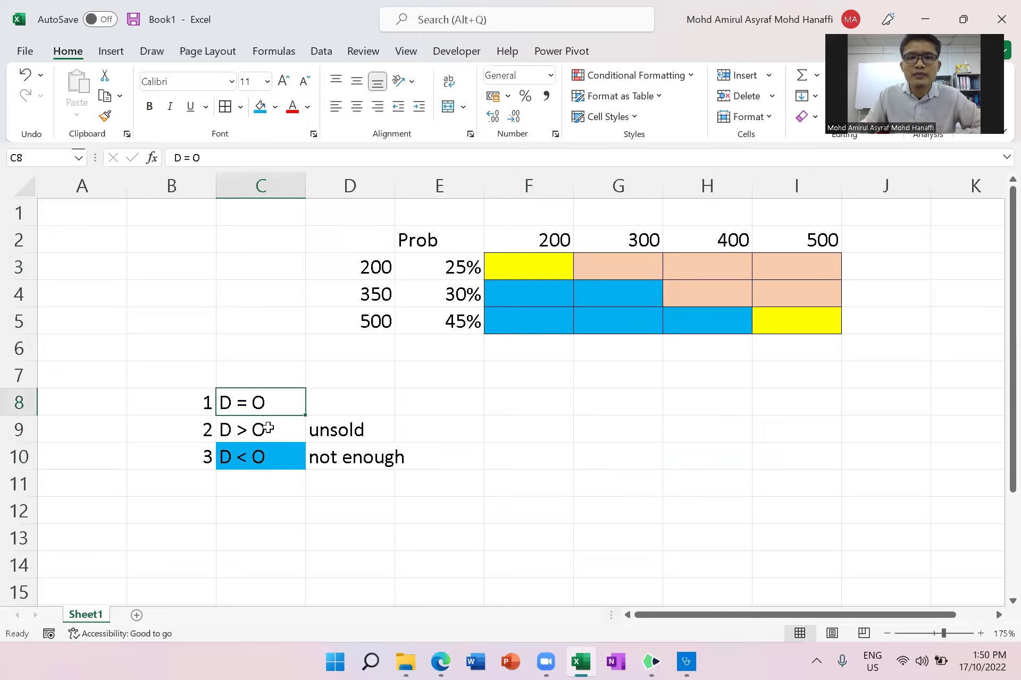
pyautogui.click(275, 107)
pyautogui.click(300, 257)
# Step: Fill the "D > O" scenario note in C9 with light orange and add borders to the scenario notes C8:C10
pyautogui.click(270, 431)
pyautogui.click(276, 108)
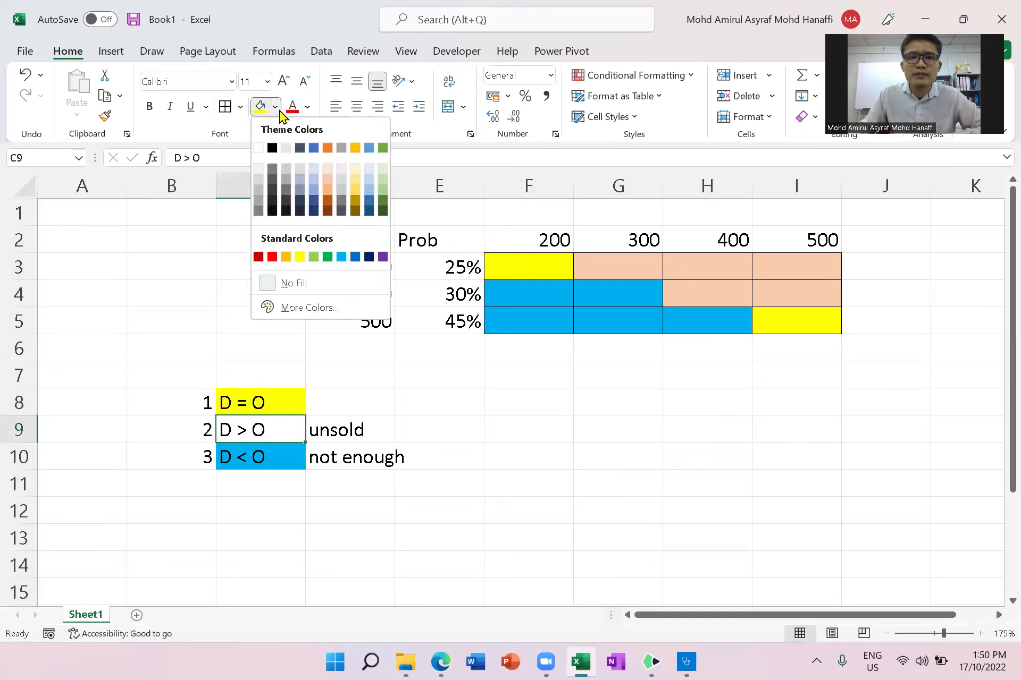
pyautogui.click(328, 186)
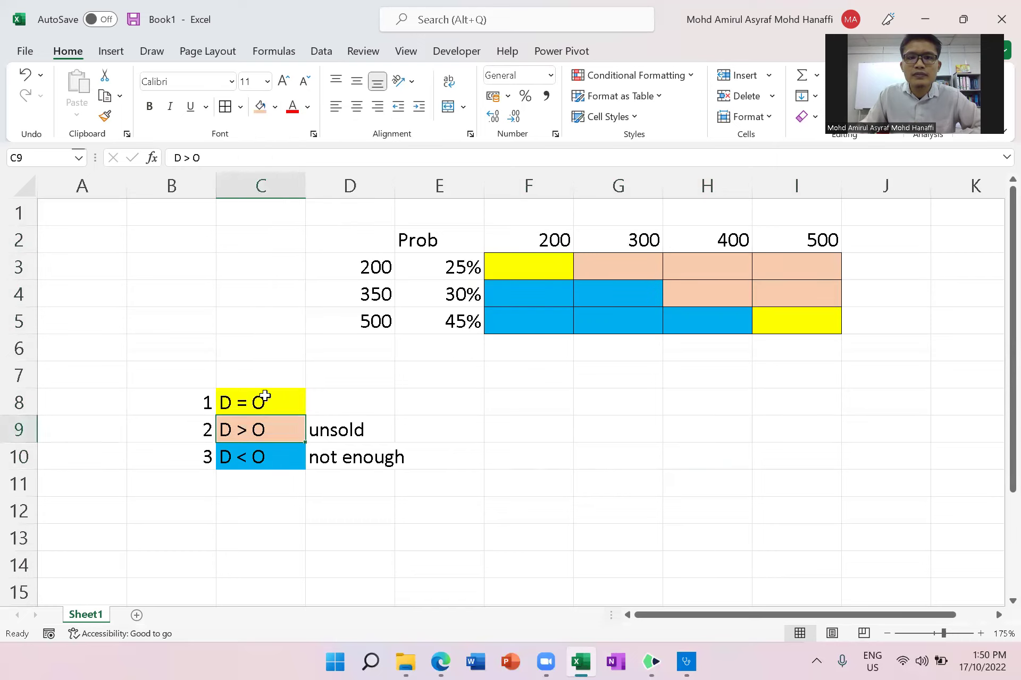
pyautogui.moveTo(258, 397); pyautogui.dragTo(264, 455)
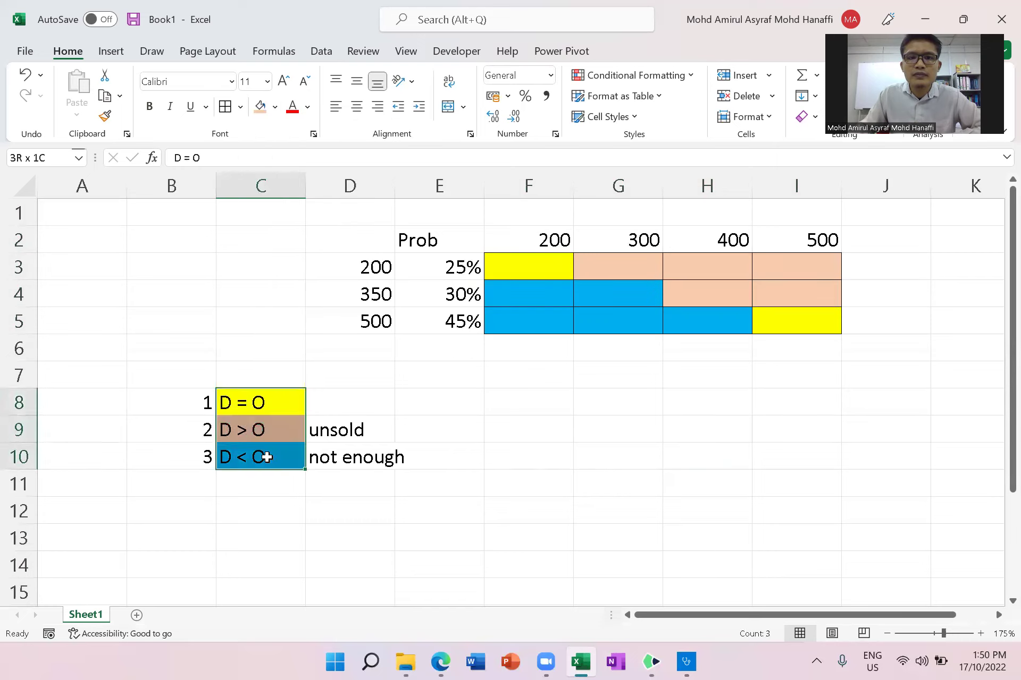
pyautogui.click(546, 484)
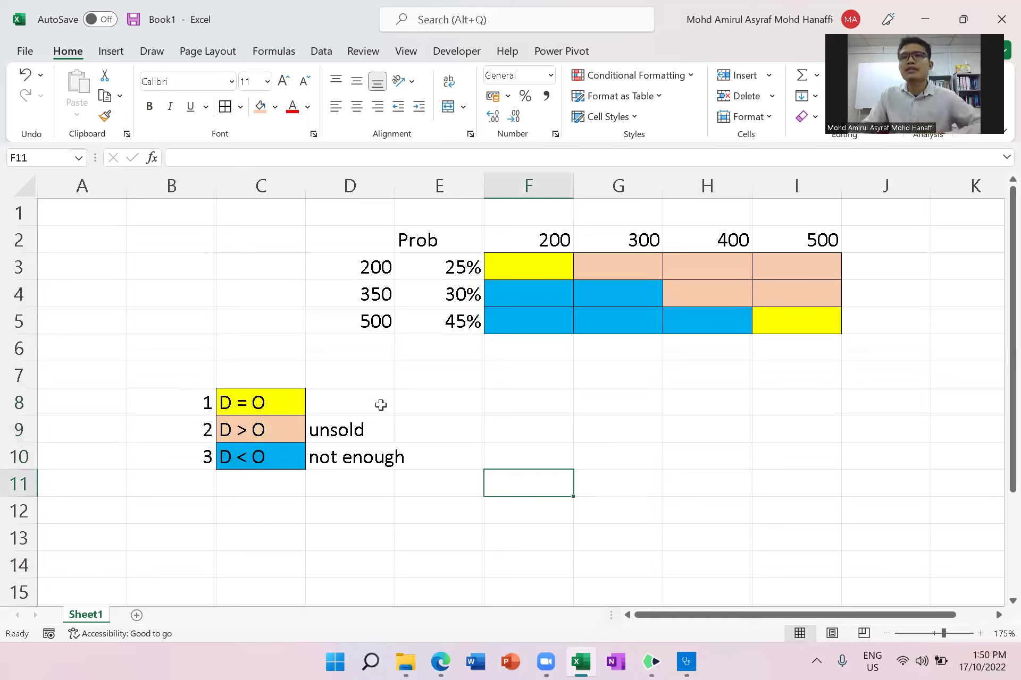
# Step: Check the purchase levels in F2 and I2 against the ticket question in EXAM KIT.pdf and return to the Excel sheet
pyautogui.click(541, 235)
pyautogui.click(833, 244)
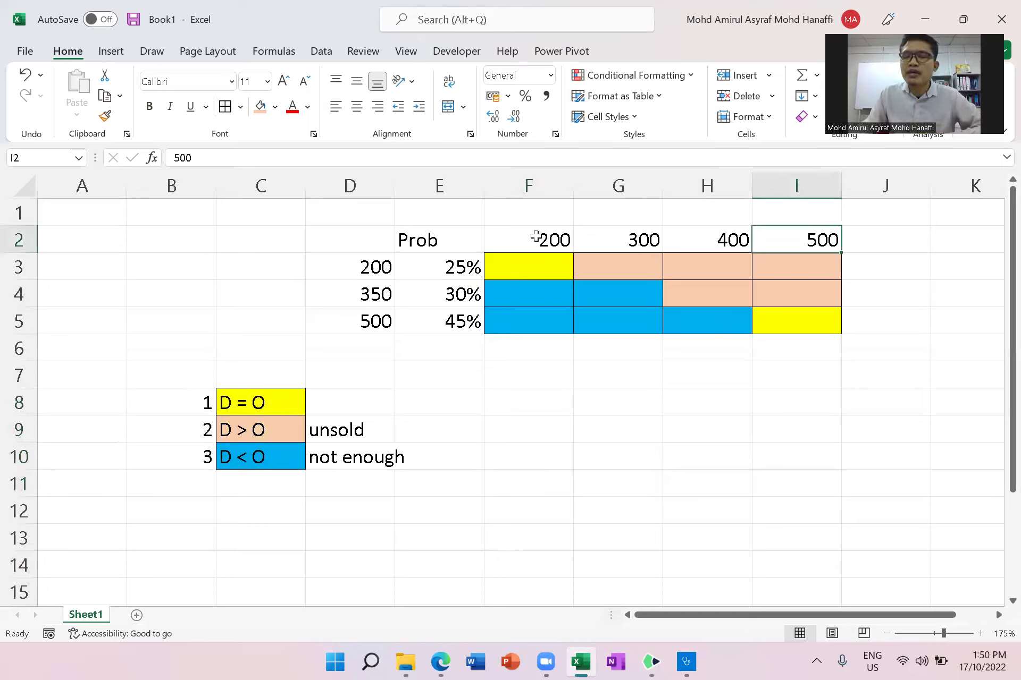
pyautogui.click(536, 237)
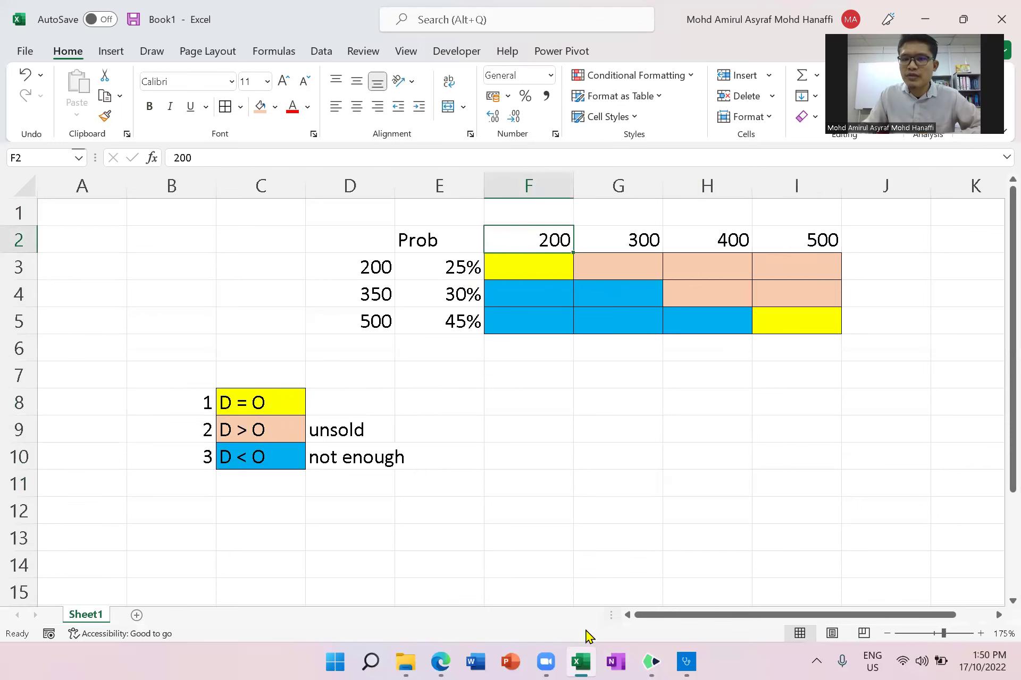
pyautogui.click(650, 662)
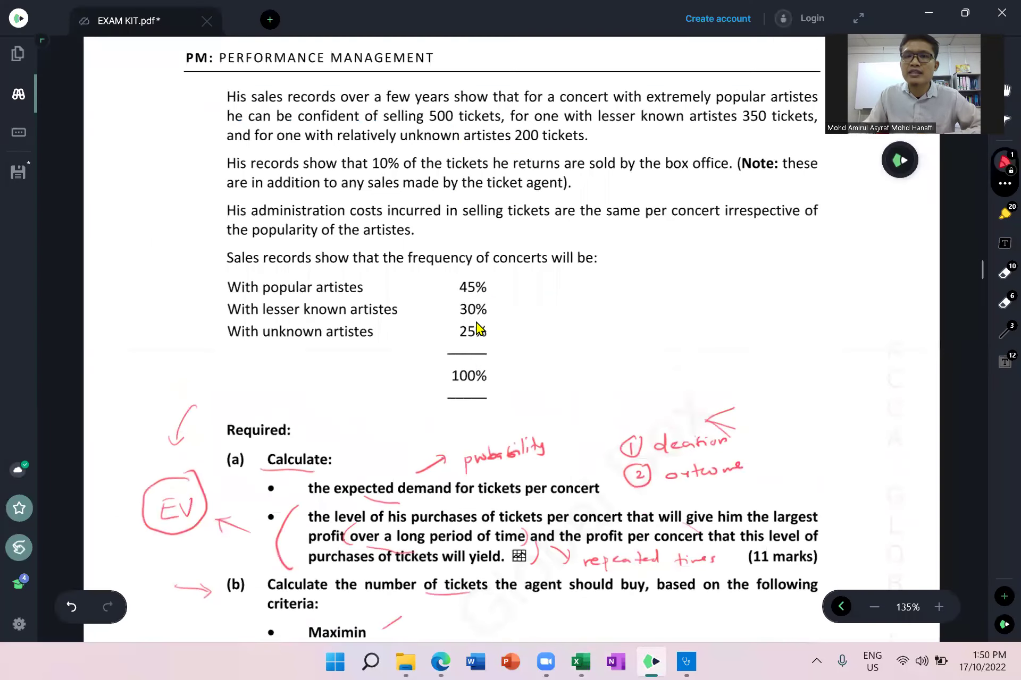
pyautogui.scroll(3, 615, 383)
pyautogui.scroll(-3, 615, 383)
pyautogui.hotkey('alt', 'Tab')
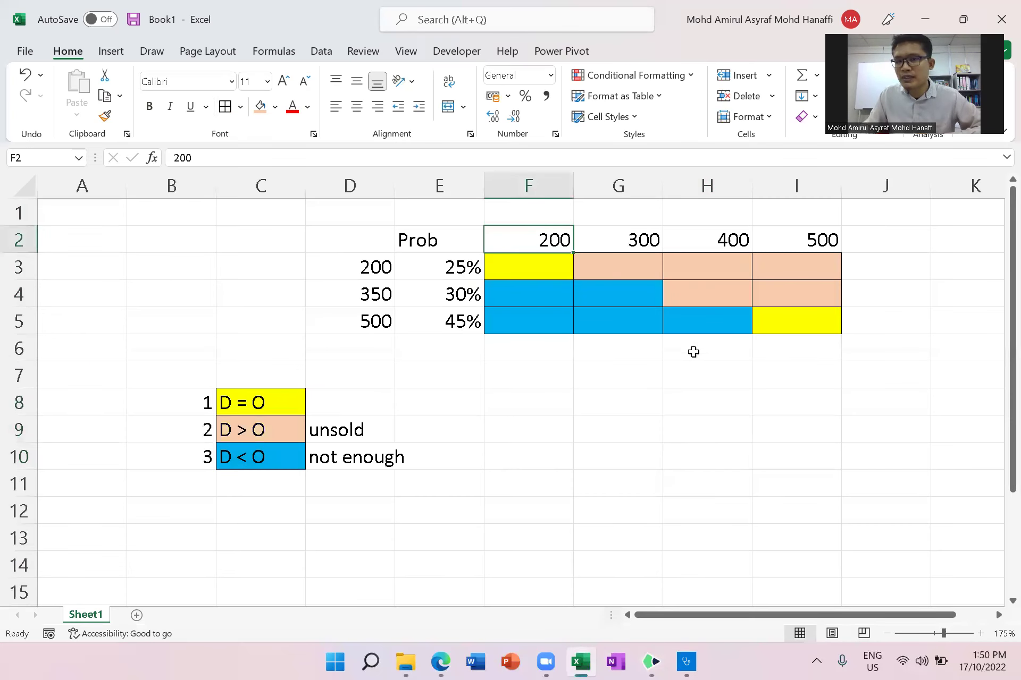
# Step: Review the colored payoff cells in F3:I5, including the yellow matching cells F3 and I5
pyautogui.click(528, 267)
pyautogui.click(606, 269)
pyautogui.click(718, 265)
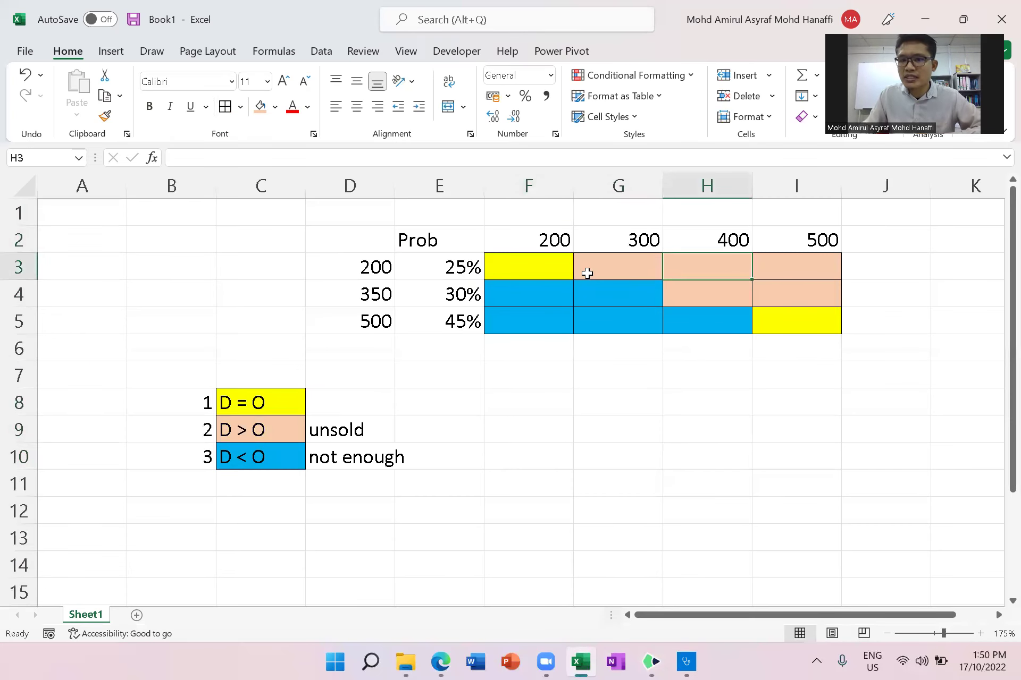
pyautogui.moveTo(528, 269); pyautogui.dragTo(799, 309)
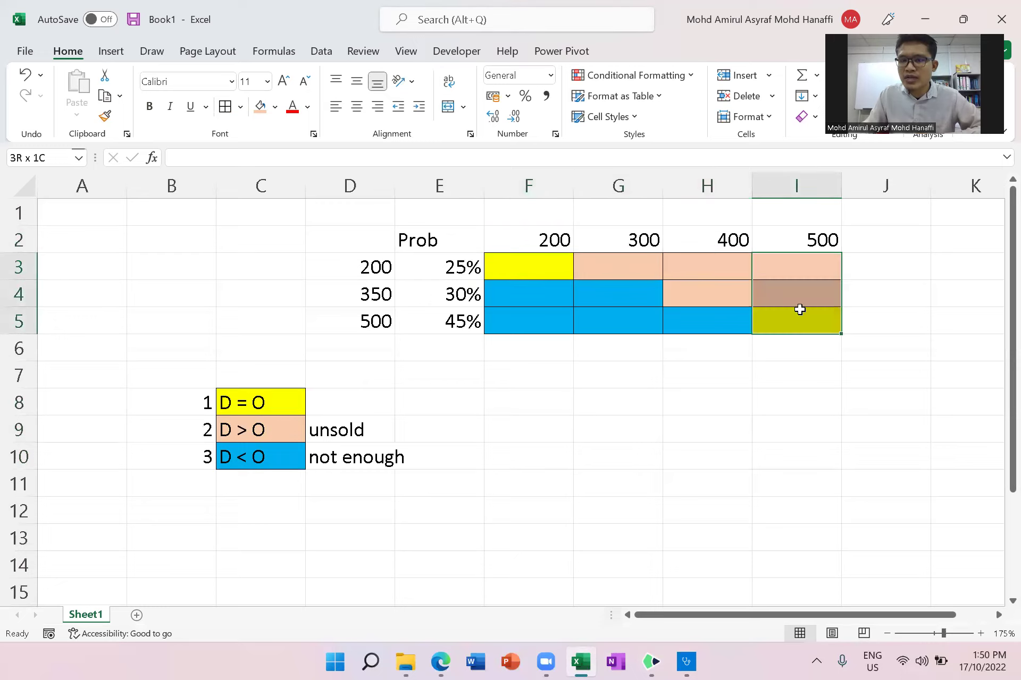
pyautogui.click(530, 269)
pyautogui.click(532, 296)
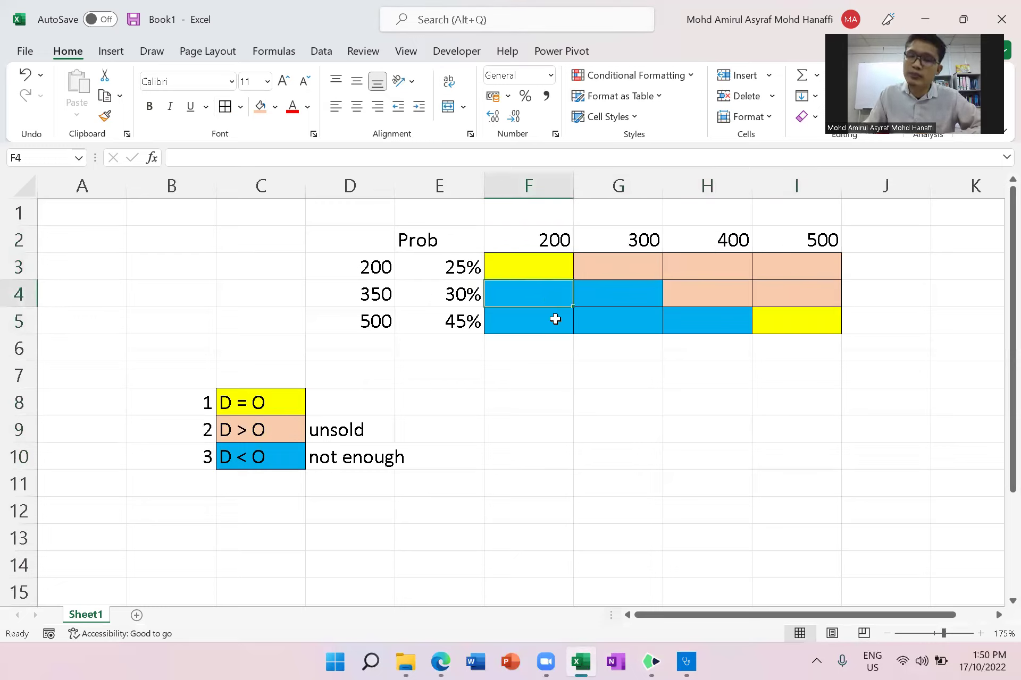
pyautogui.click(555, 320)
pyautogui.click(541, 263)
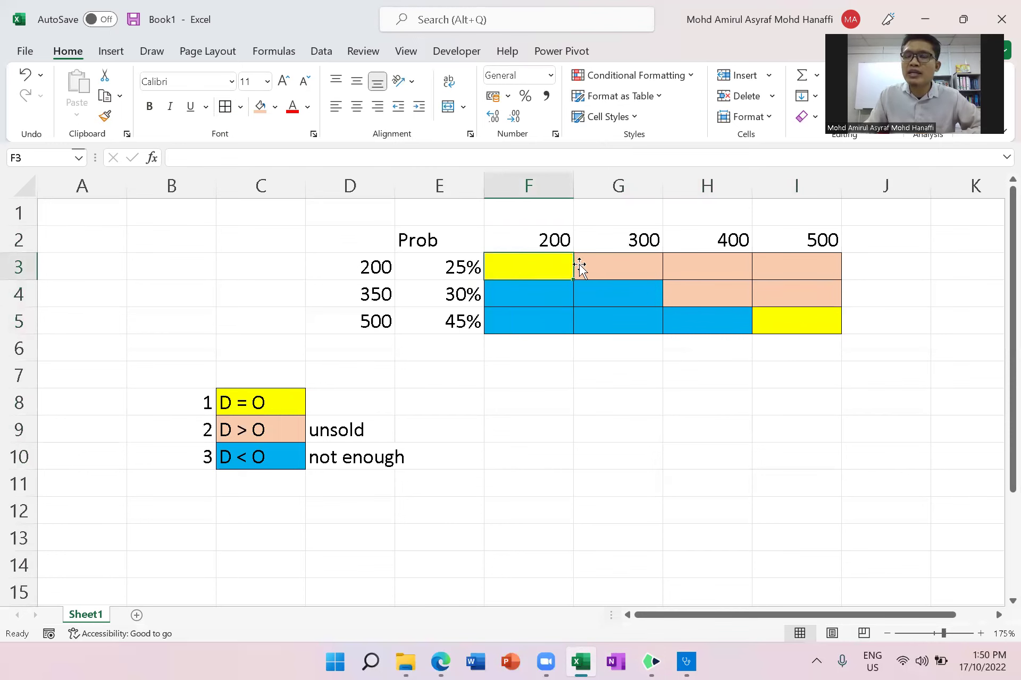
pyautogui.click(817, 320)
pyautogui.click(532, 268)
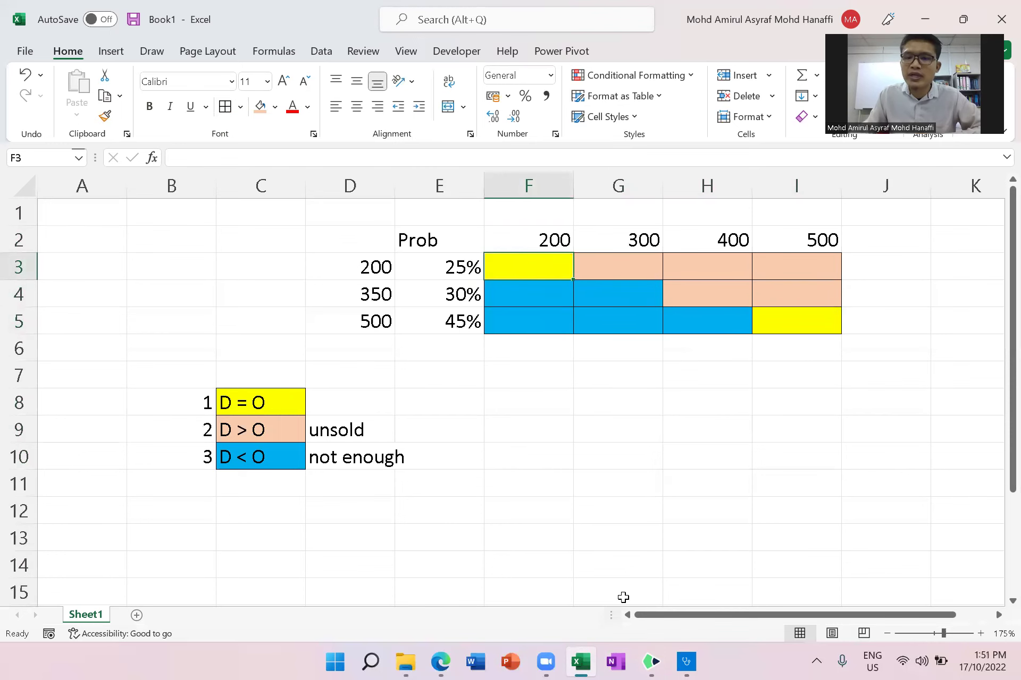
# Step: Look up the ticket price and 200-ticket discount in EXAM KIT.pdf, and enter =200*30*0.2 in Excel cell F3
pyautogui.click(650, 662)
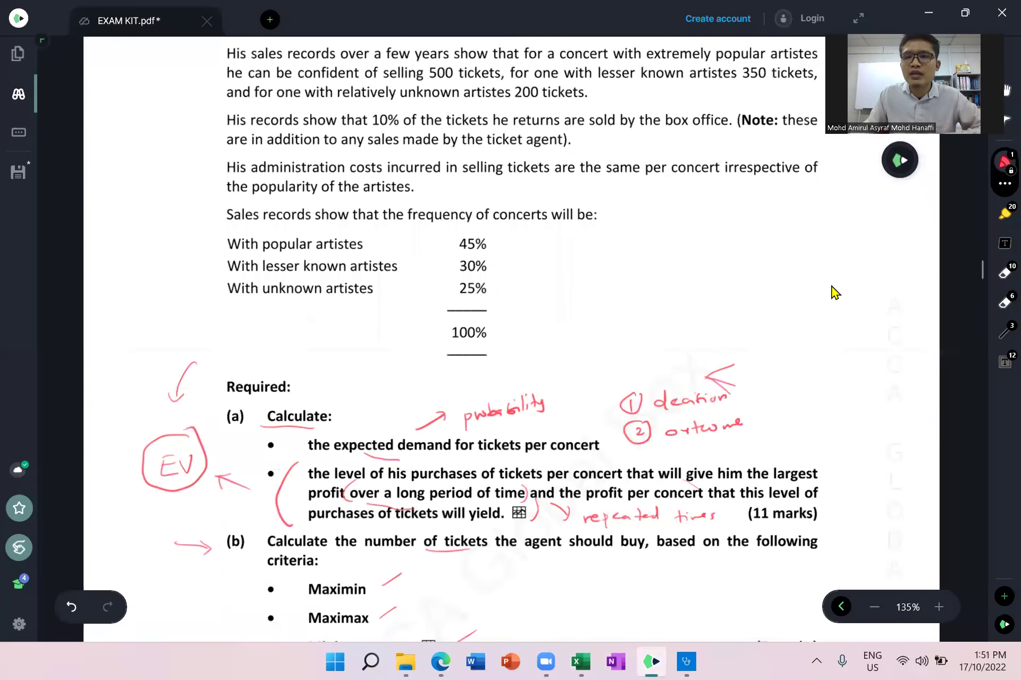
pyautogui.scroll(10, 553, 339)
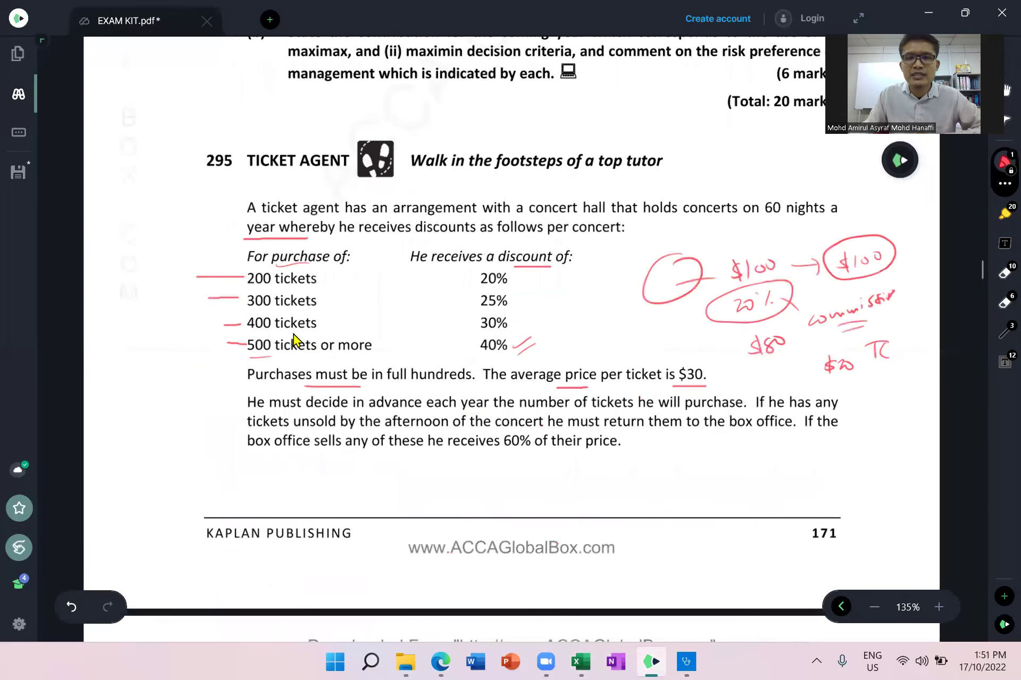
pyautogui.scroll(1, 296, 338)
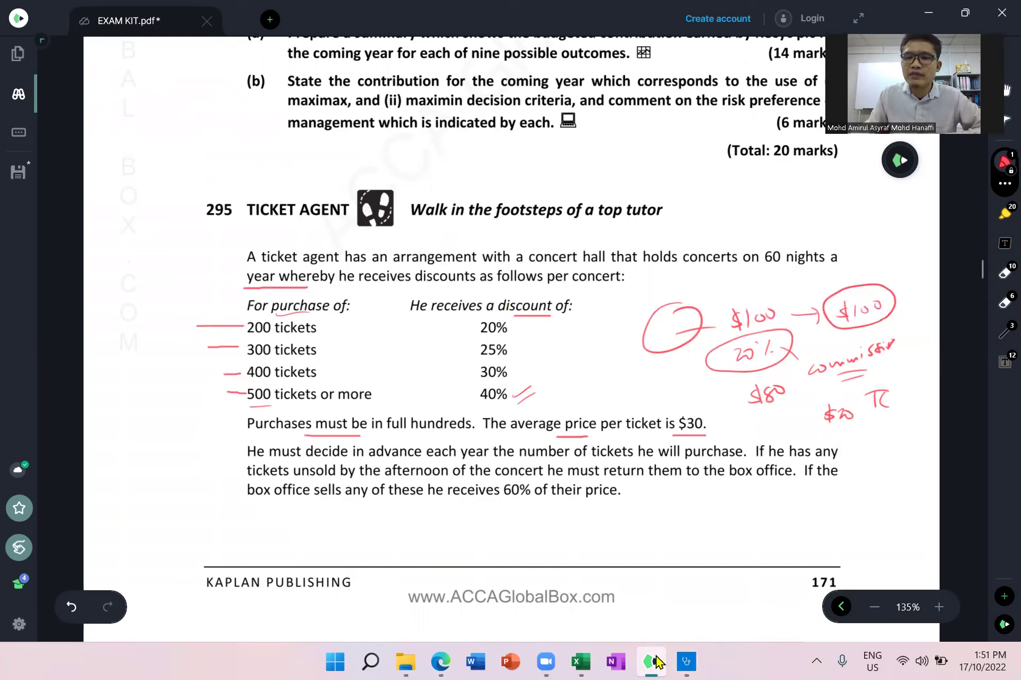
pyautogui.click(581, 662)
pyautogui.scroll(1, 432, 423)
pyautogui.write('=2')
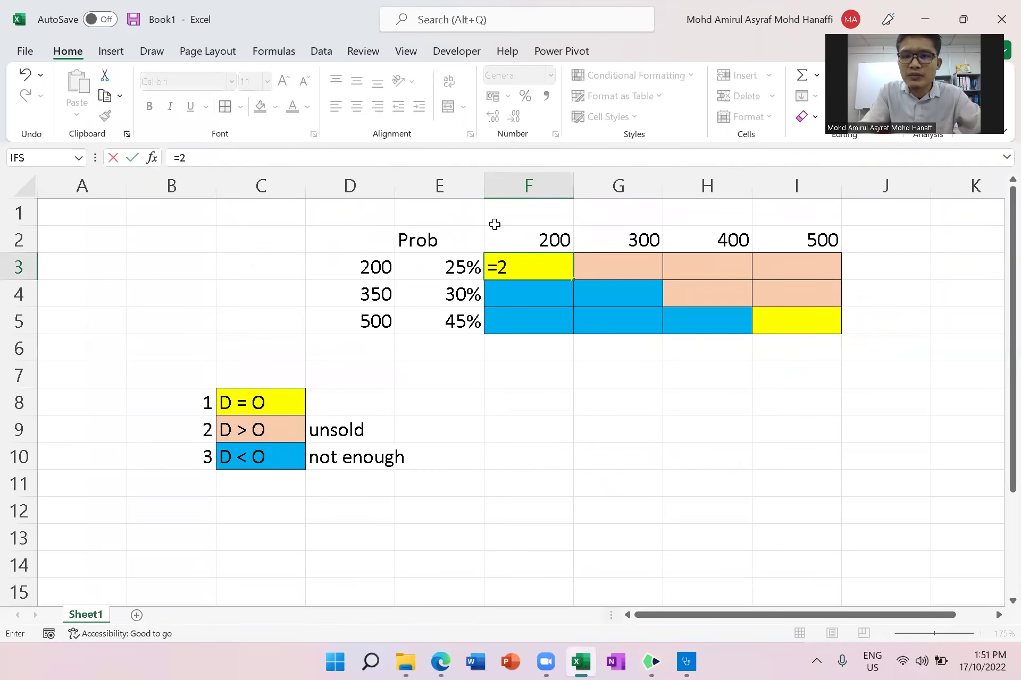
pyautogui.write('00*30')
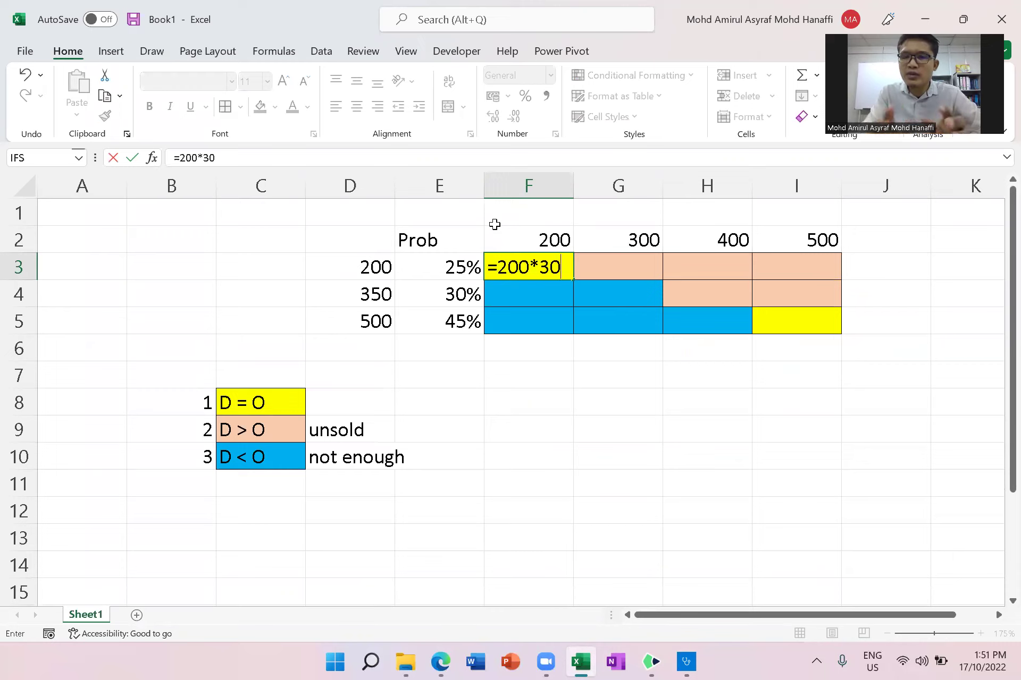
pyautogui.write('*')
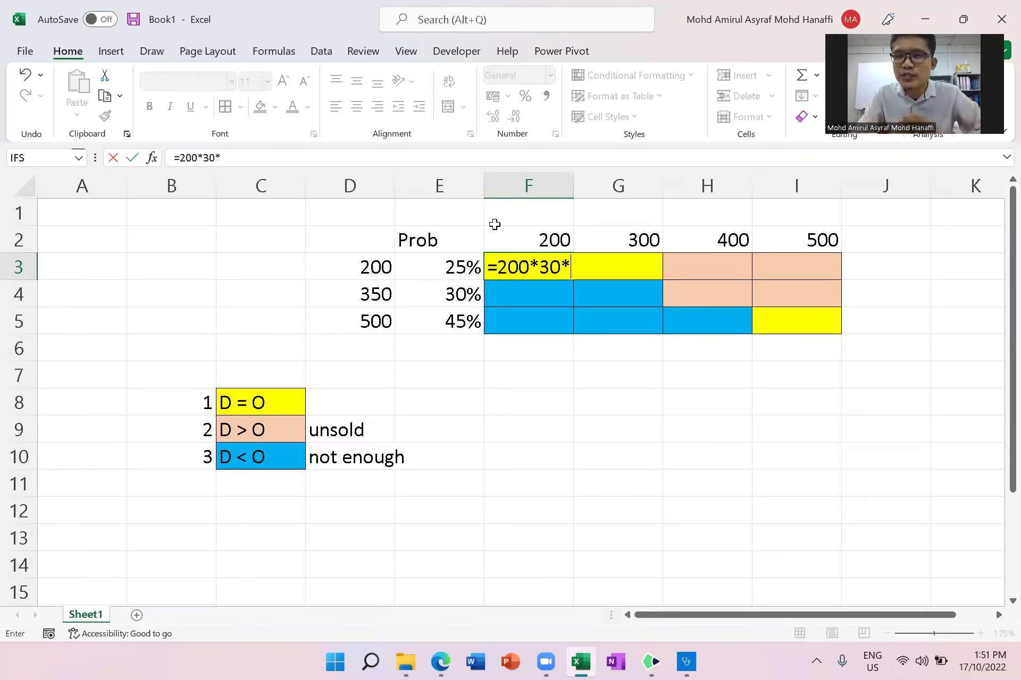
pyautogui.write('0.2')
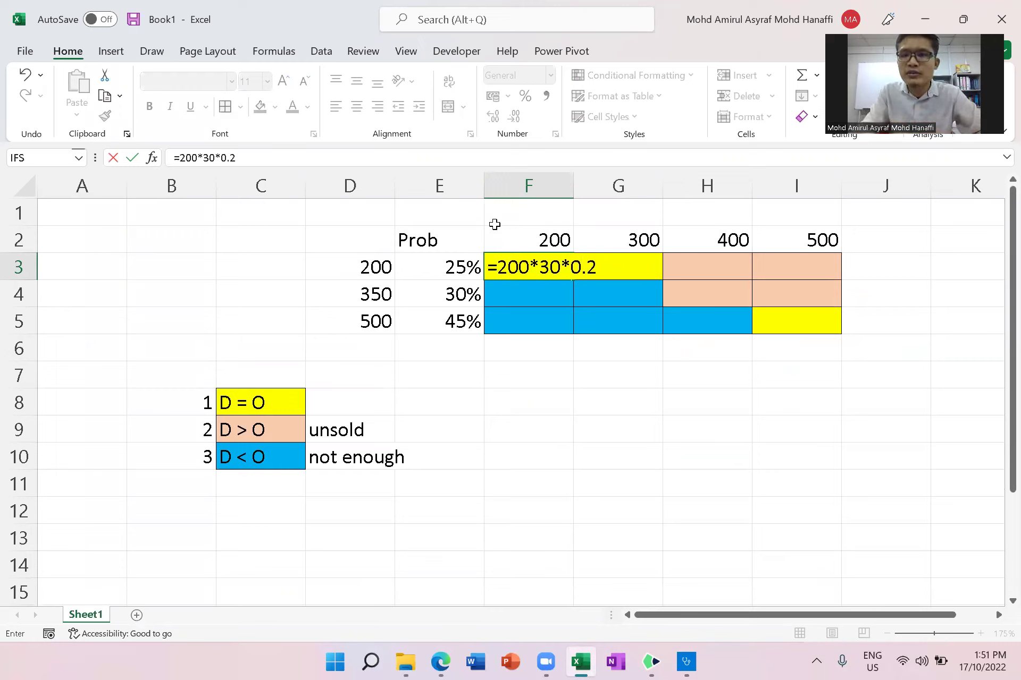
pyautogui.press('Return')
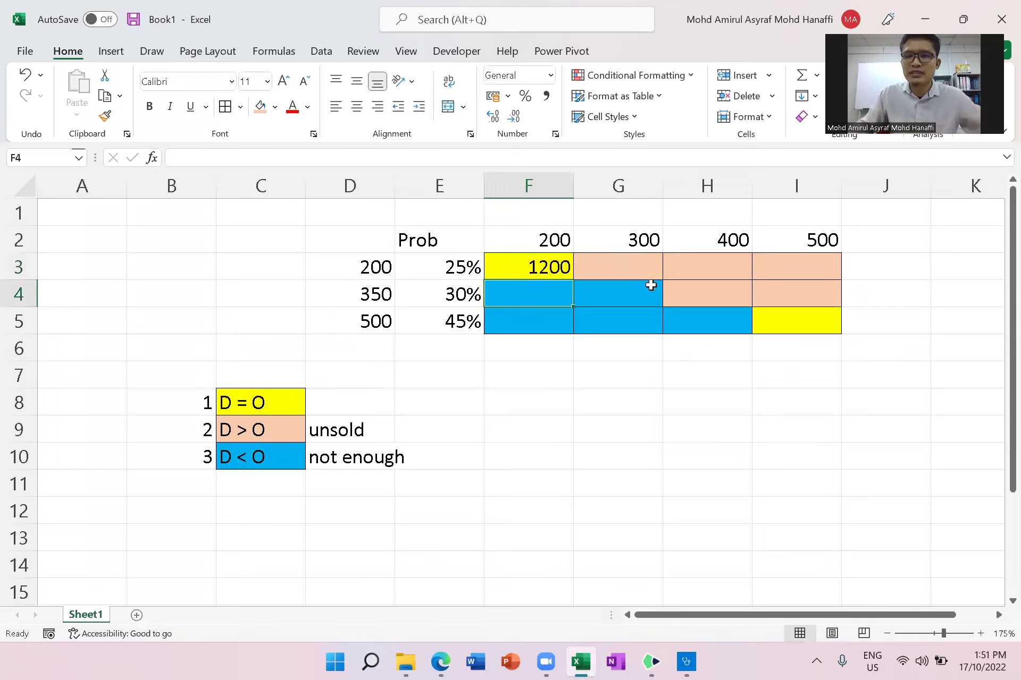
# Step: Enter =500*30*0.4 in I5, circling the 40% discount for 500 tickets in EXAM KIT.pdf while building the formula
pyautogui.click(794, 324)
pyautogui.write('=500')
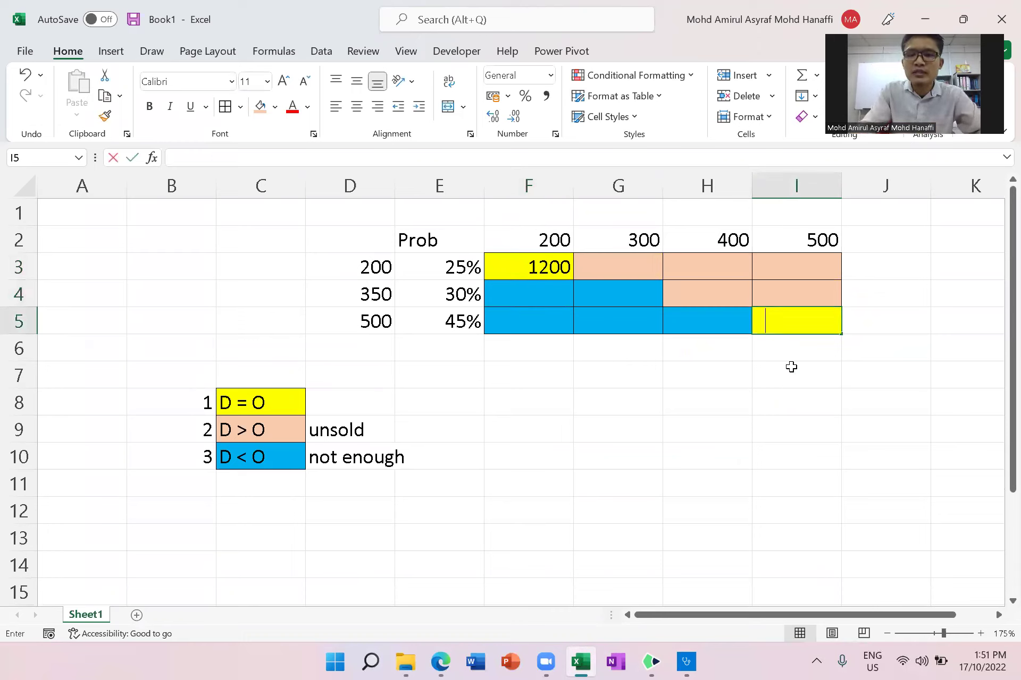
pyautogui.write('*30')
pyautogui.hotkey('alt', 'Tab')
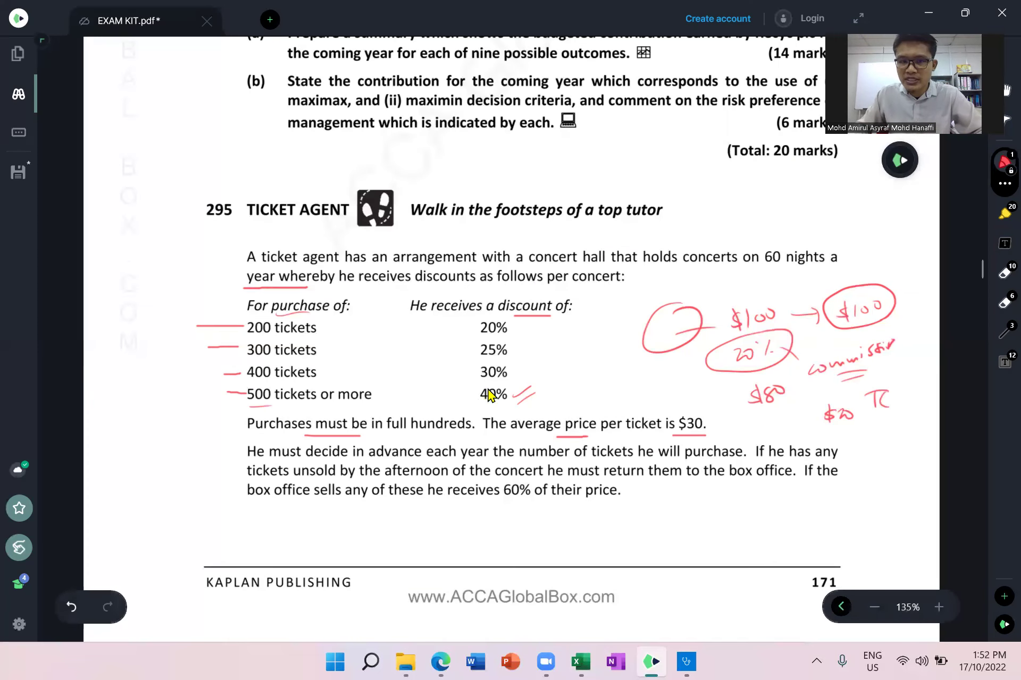
pyautogui.moveTo(484, 388); pyautogui.dragTo(499, 400)
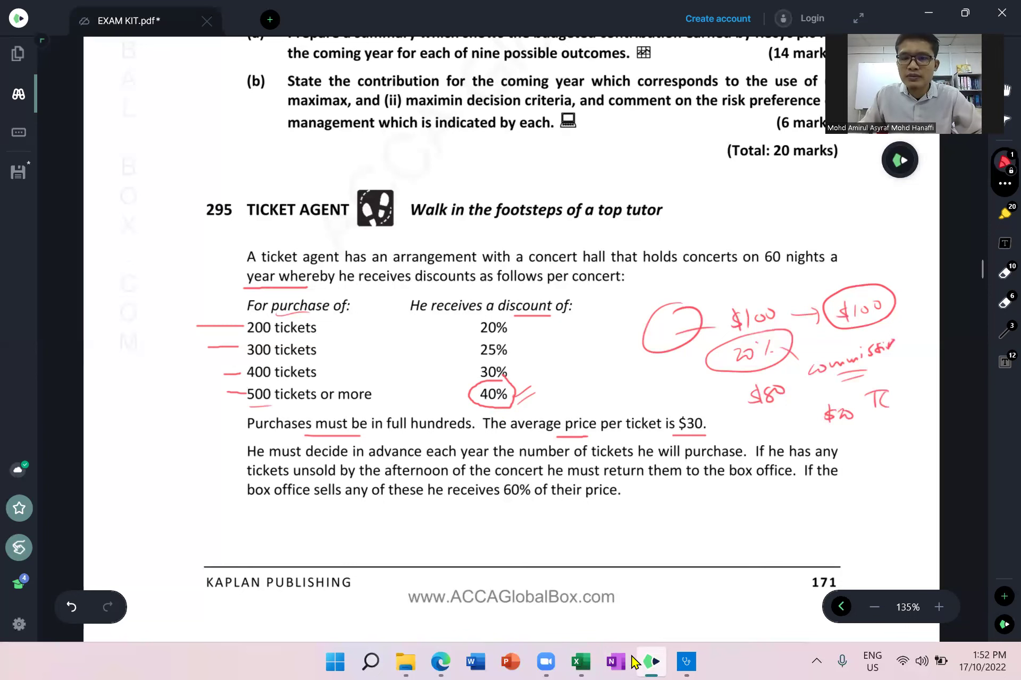
pyautogui.click(581, 662)
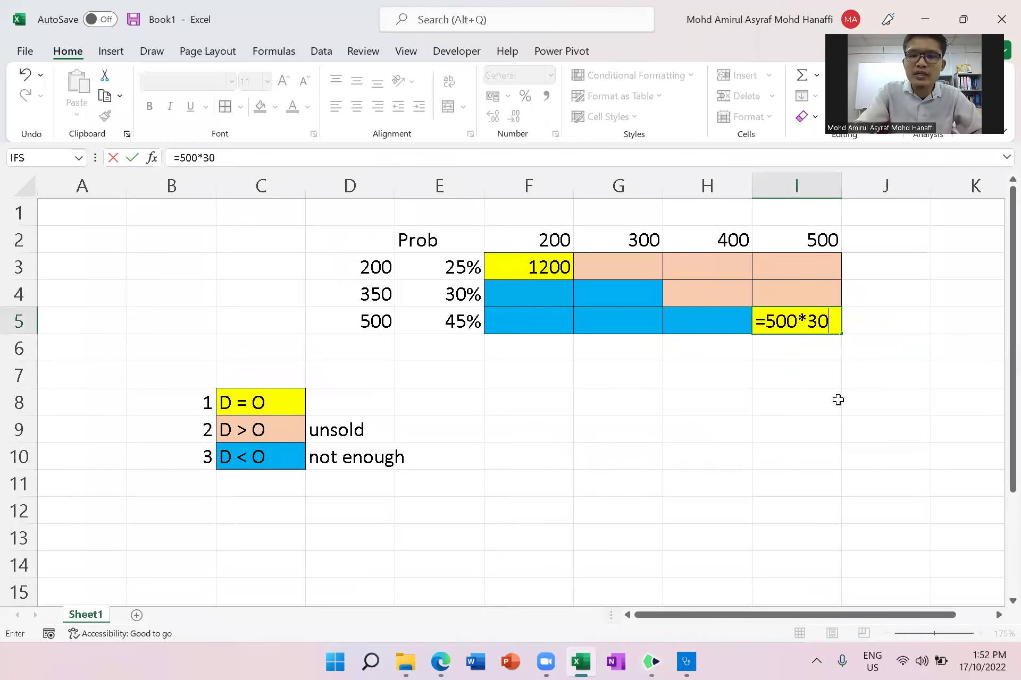
pyautogui.write('*0.4')
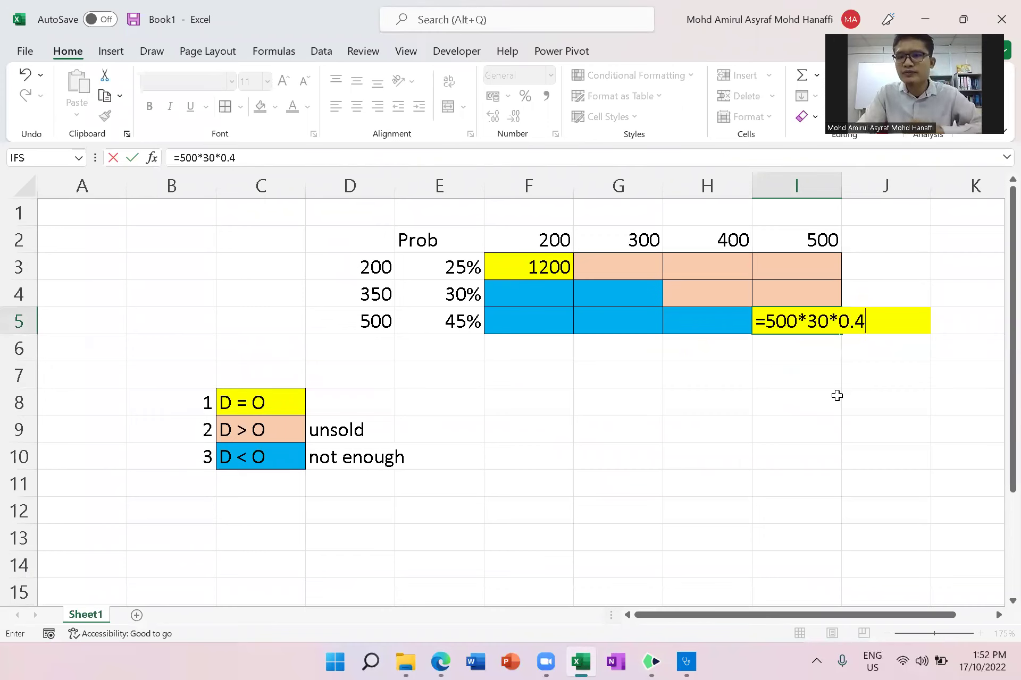
pyautogui.press('Return')
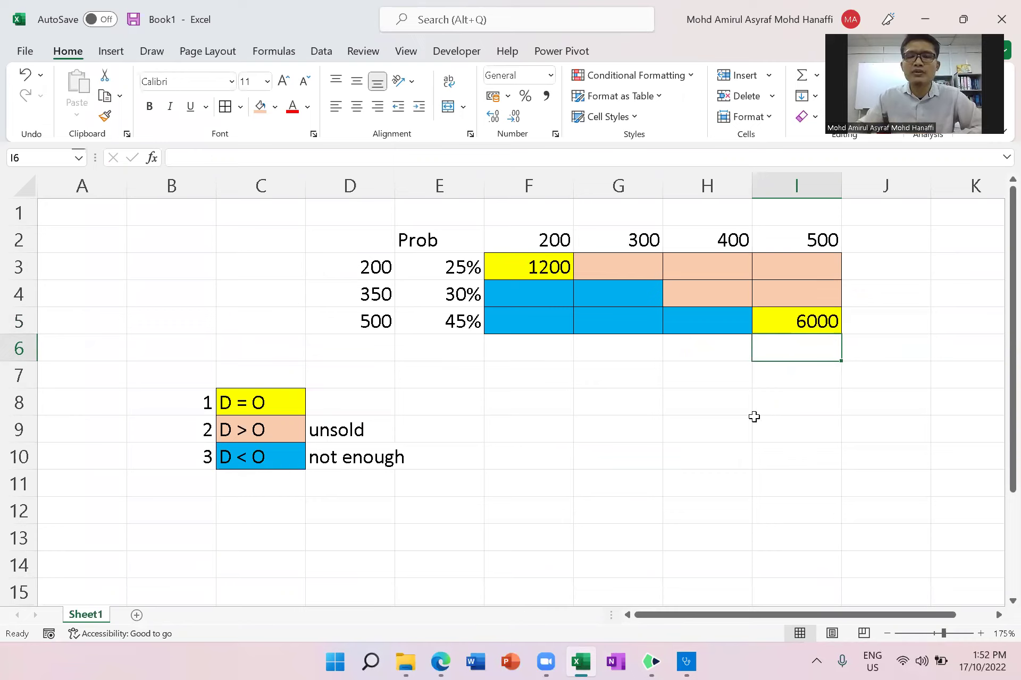
# Step: Compare the "not enough" case of purchase level F2 with demand D4 and enter =200*30*0.2 in F4
pyautogui.click(346, 466)
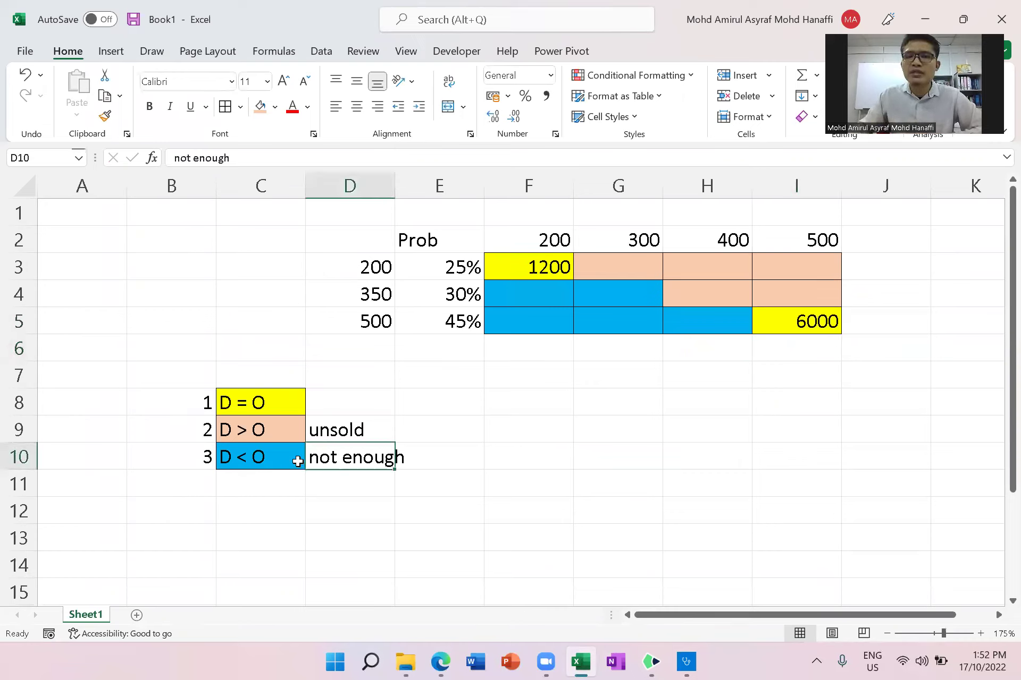
pyautogui.click(549, 250)
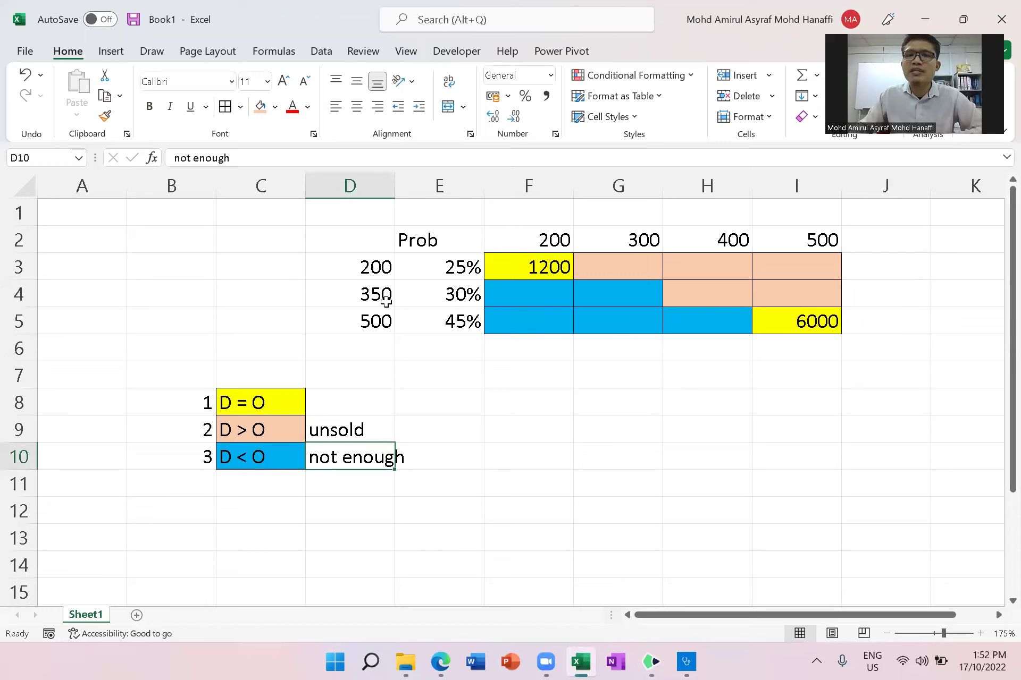
pyautogui.click(373, 294)
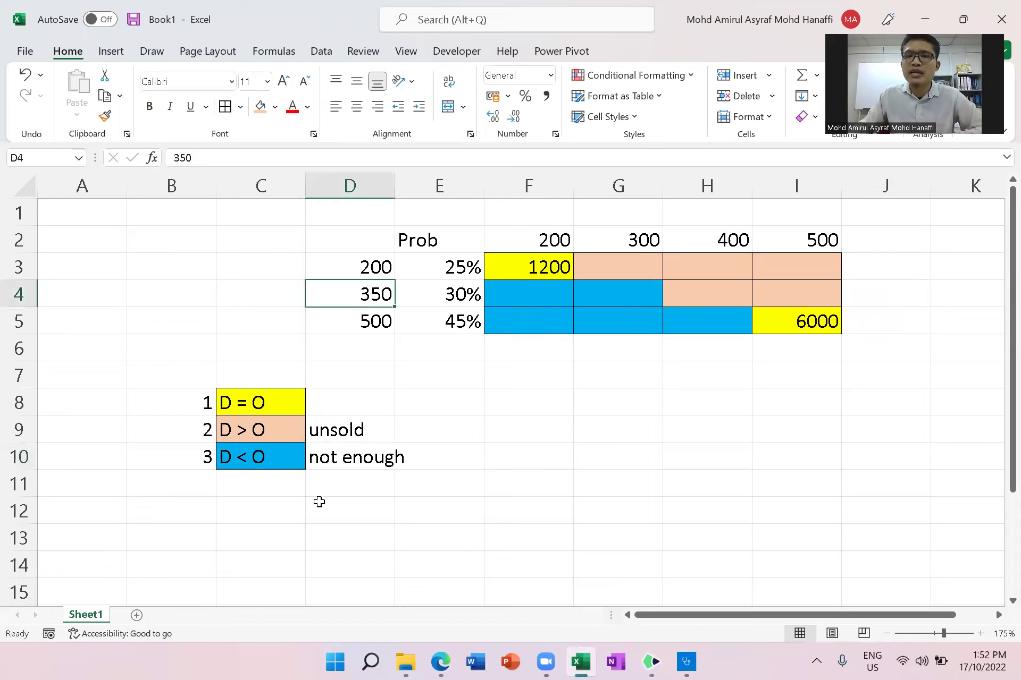
pyautogui.click(550, 242)
pyautogui.click(328, 299)
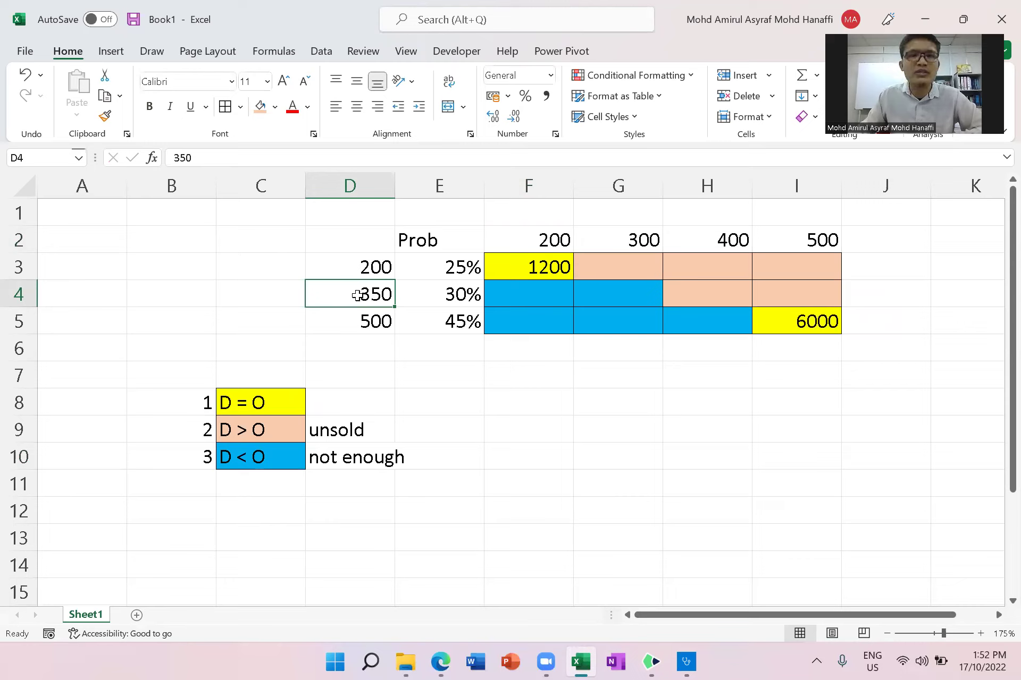
pyautogui.click(526, 289)
pyautogui.write('=200')
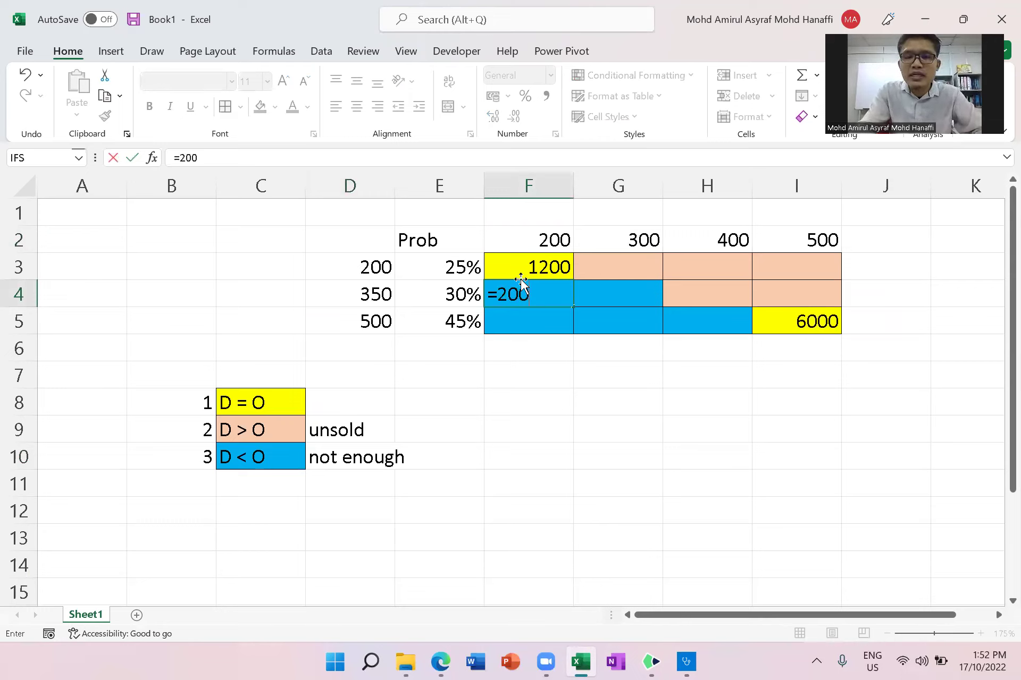
pyautogui.write('*30*0.2')
pyautogui.press('Return')
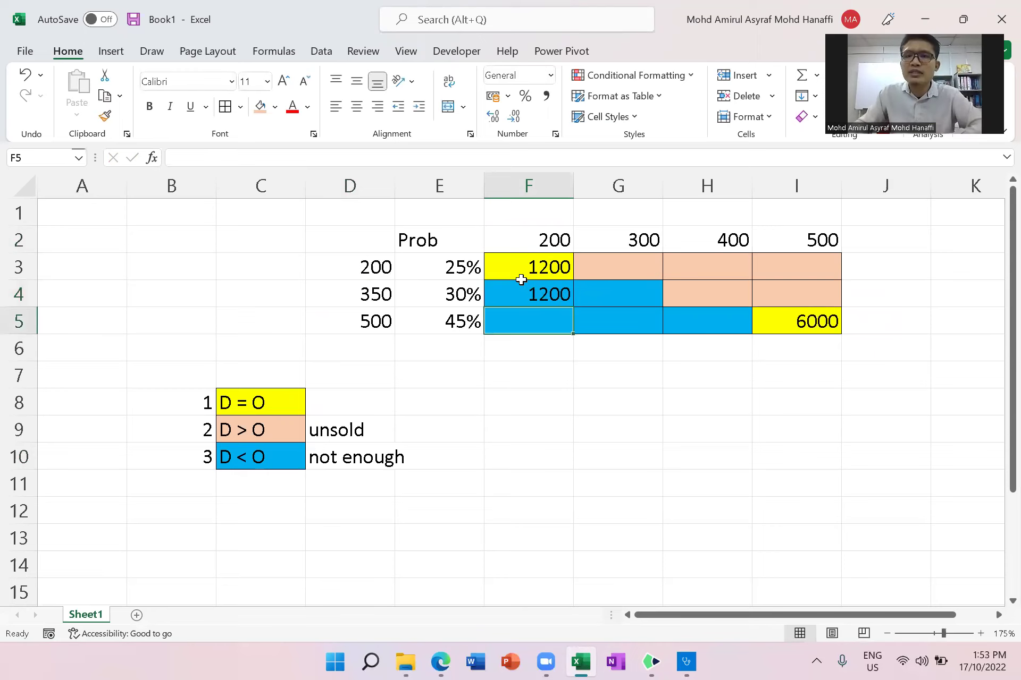
# Step: Fill F5 with the same profit as F4 by entering a reference to F4
pyautogui.write('=')
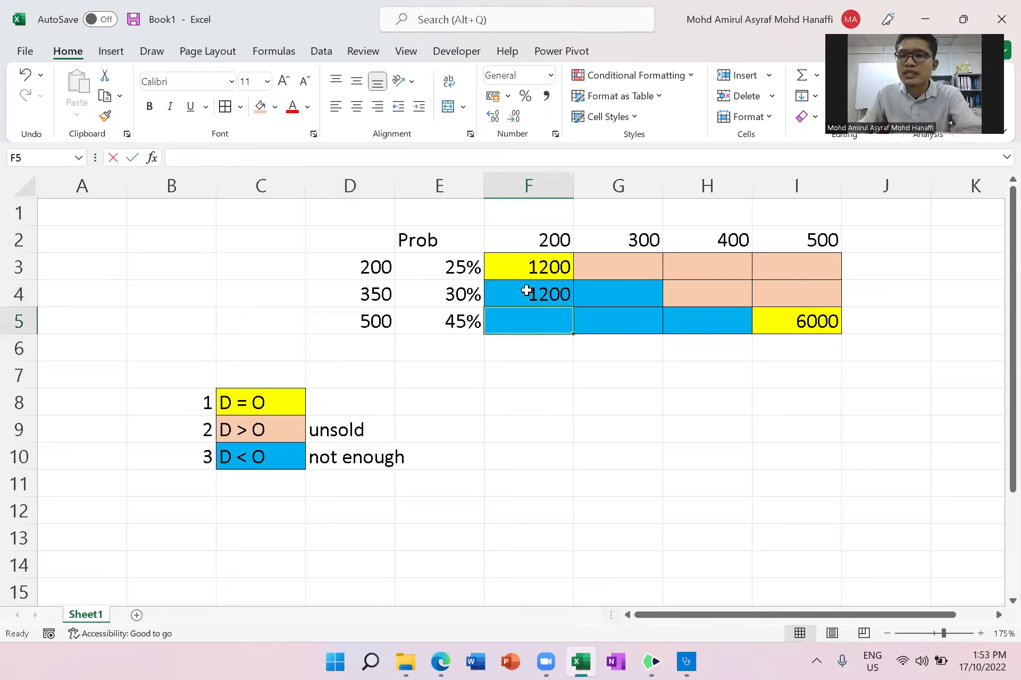
pyautogui.click(526, 290)
pyautogui.press('Return')
# Step: Examine the color legend in C8:C10, the demand levels in D4:D5 and the purchase levels in F2:I2
pyautogui.click(242, 397)
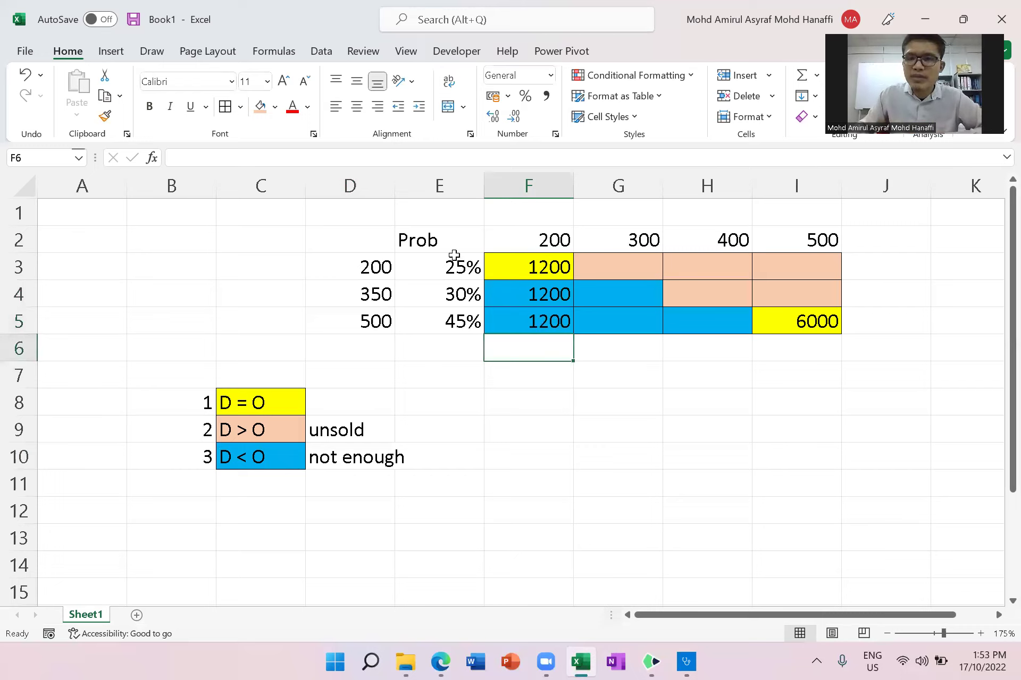
pyautogui.click(256, 462)
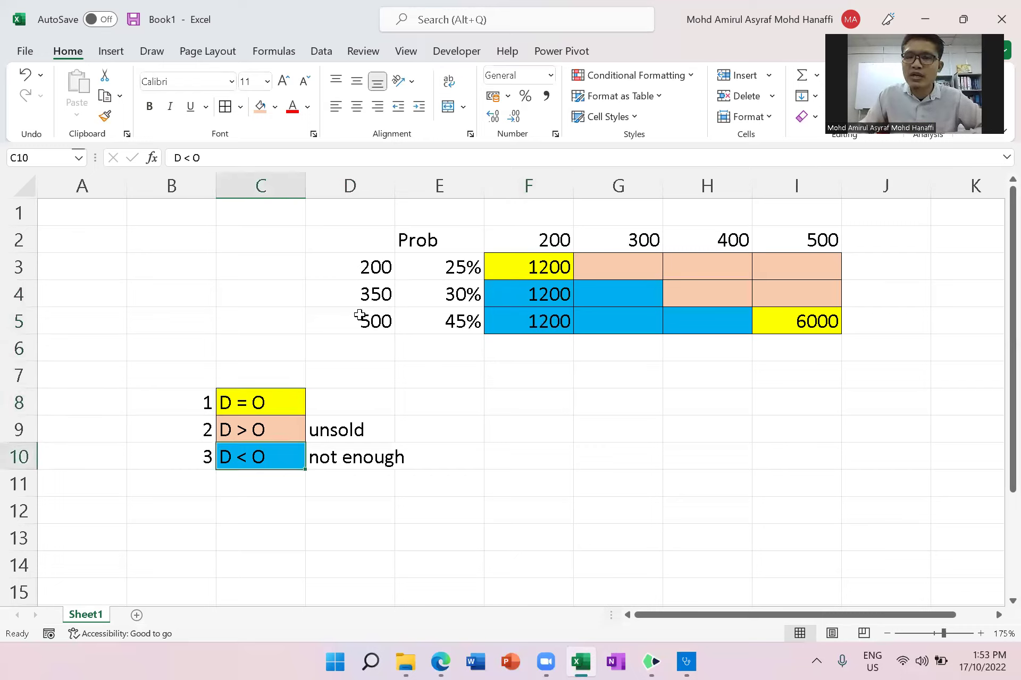
pyautogui.moveTo(351, 294); pyautogui.dragTo(344, 319)
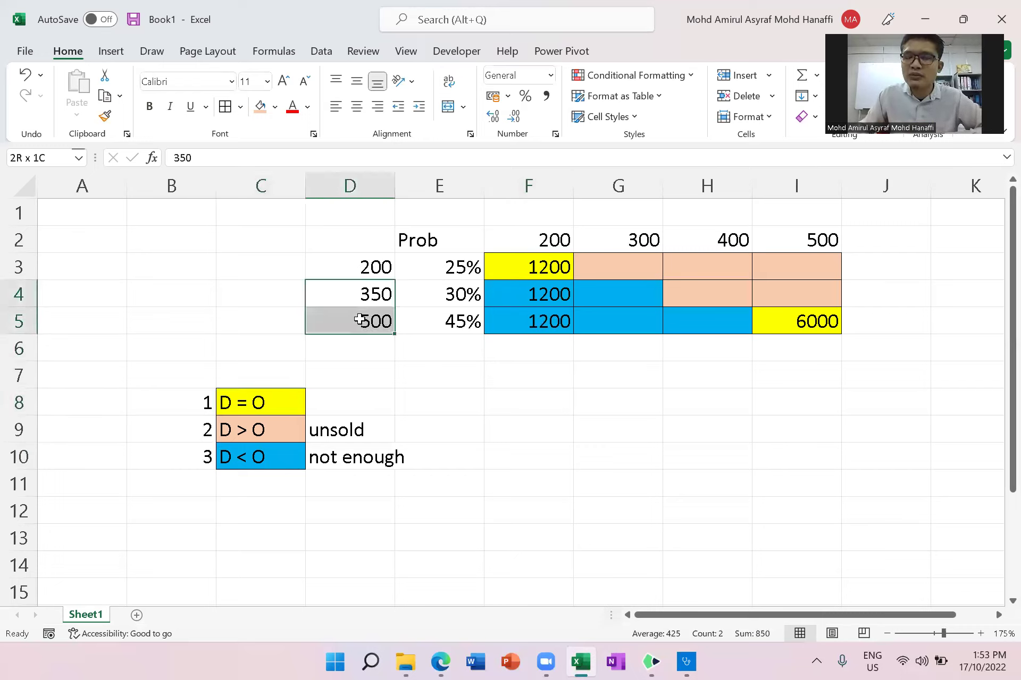
pyautogui.click(547, 236)
pyautogui.click(694, 242)
pyautogui.click(802, 242)
pyautogui.click(677, 234)
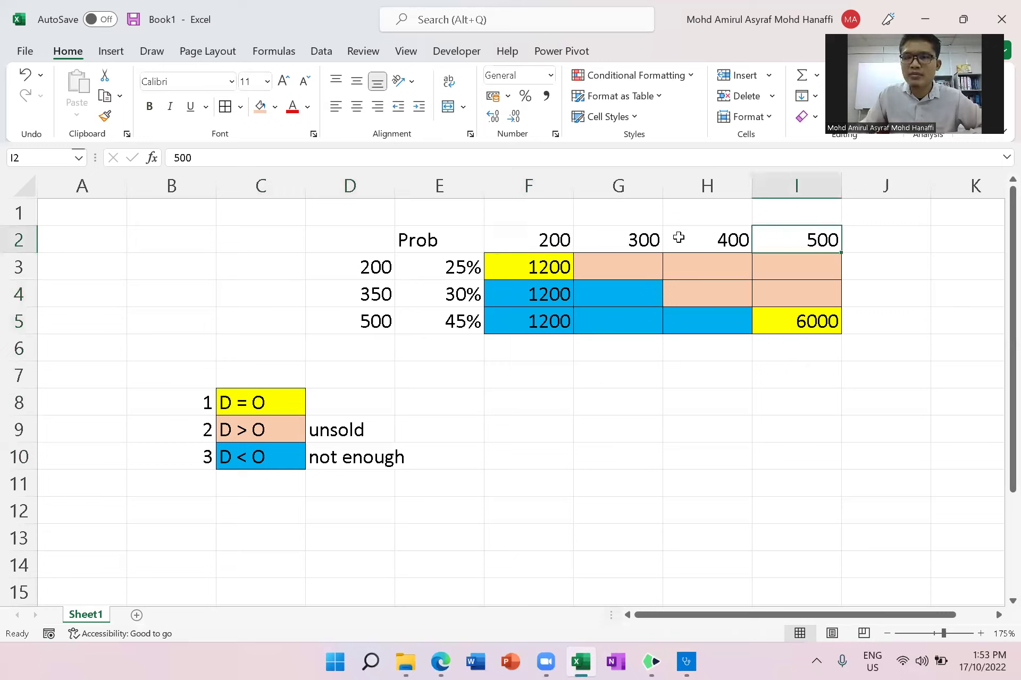
pyautogui.click(766, 241)
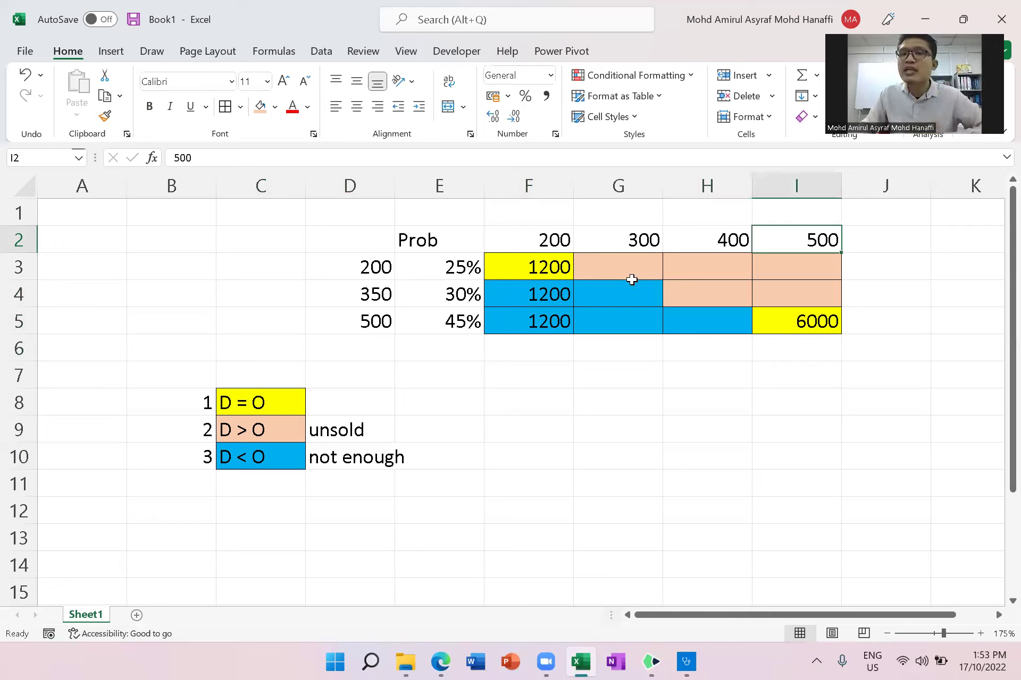
# Step: Review the orange payoff cells in G3:I4 against the "unsold" legend entry in D9
pyautogui.moveTo(631, 280); pyautogui.dragTo(789, 269)
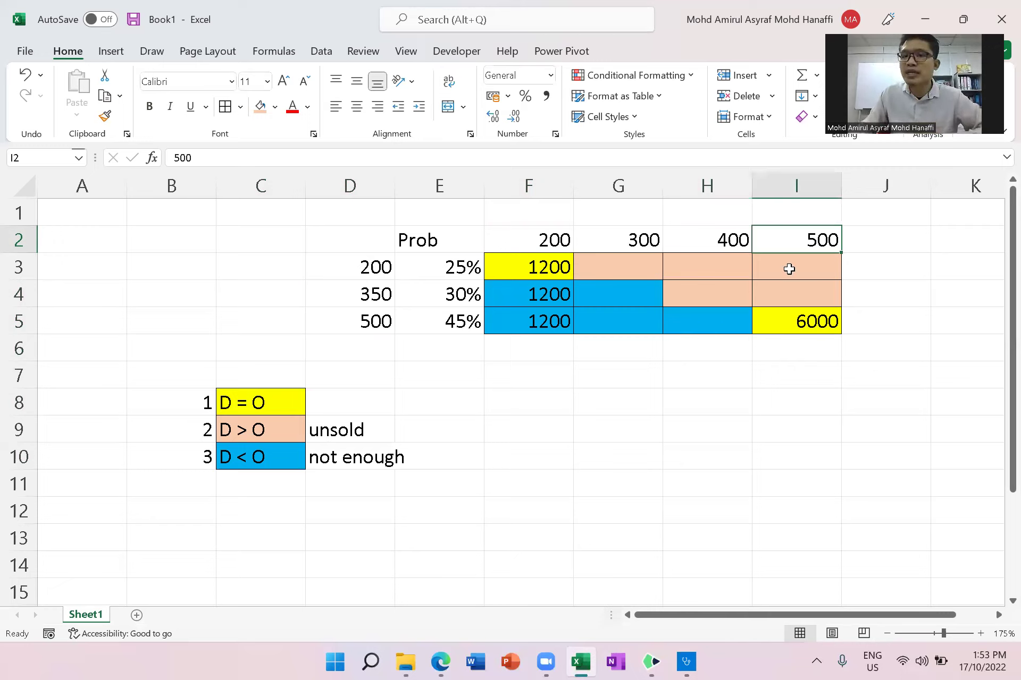
pyautogui.click(611, 238)
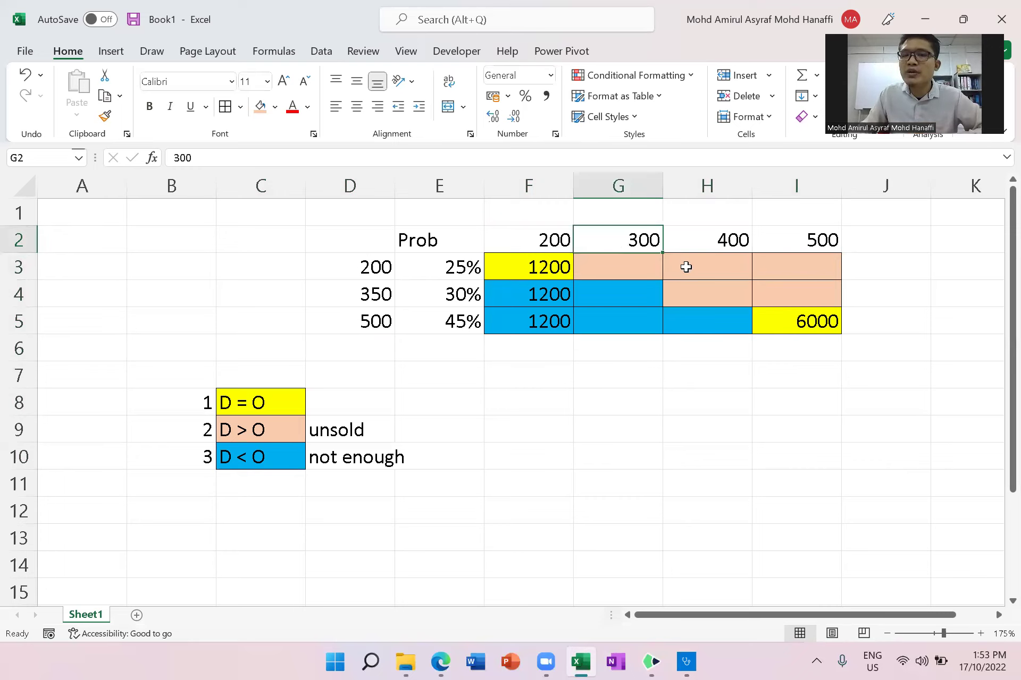
pyautogui.press('Down')
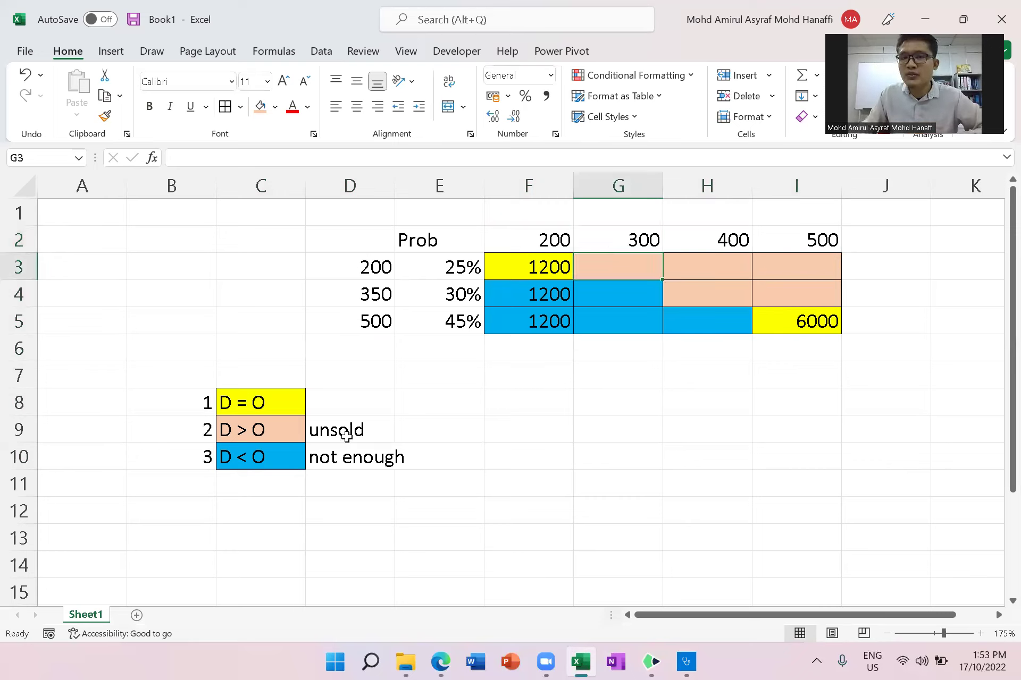
pyautogui.click(346, 434)
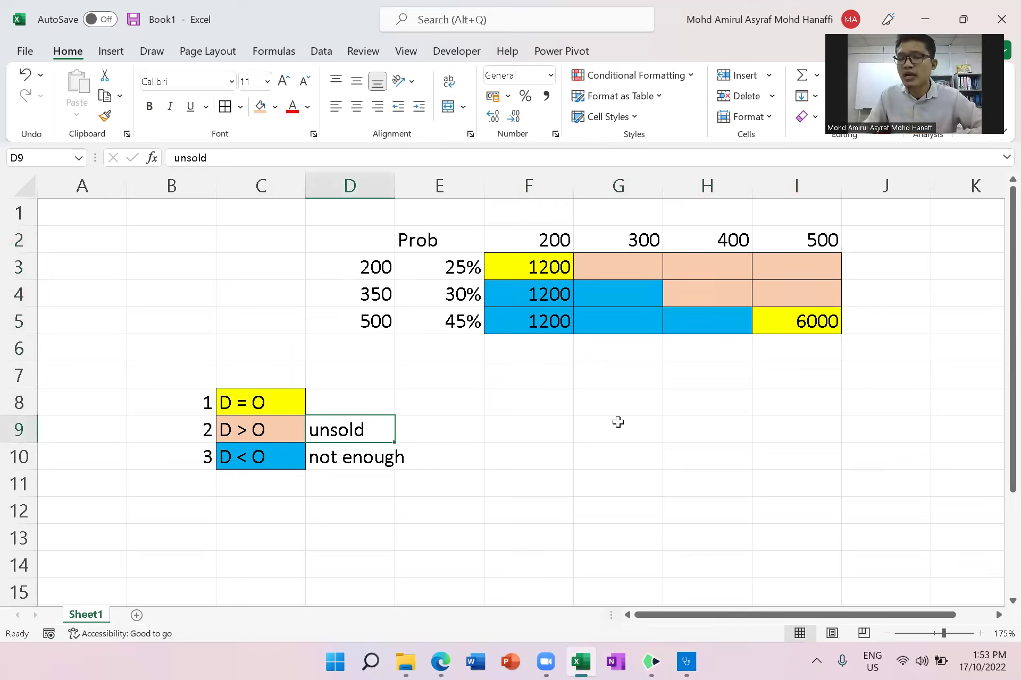
pyautogui.click(622, 288)
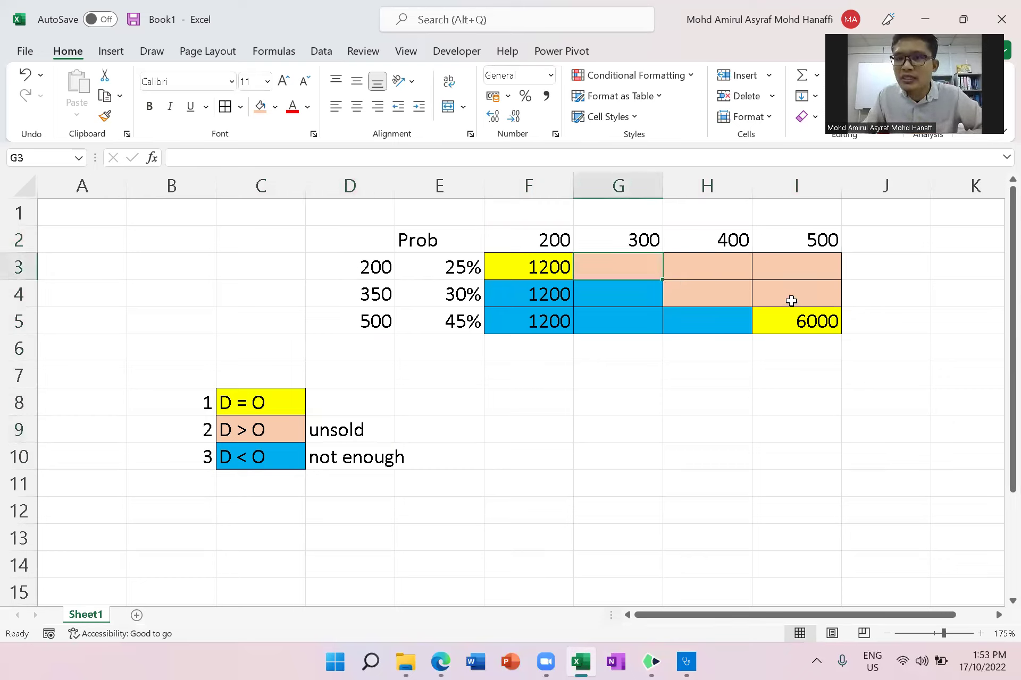
pyautogui.click(791, 301)
pyautogui.click(698, 295)
# Step: Label payoff cell G3, for purchase level 300 and demand 200, with the working reference W1
pyautogui.press('Right')
pyautogui.press('Up')
pyautogui.press('Left')
pyautogui.press('Left')
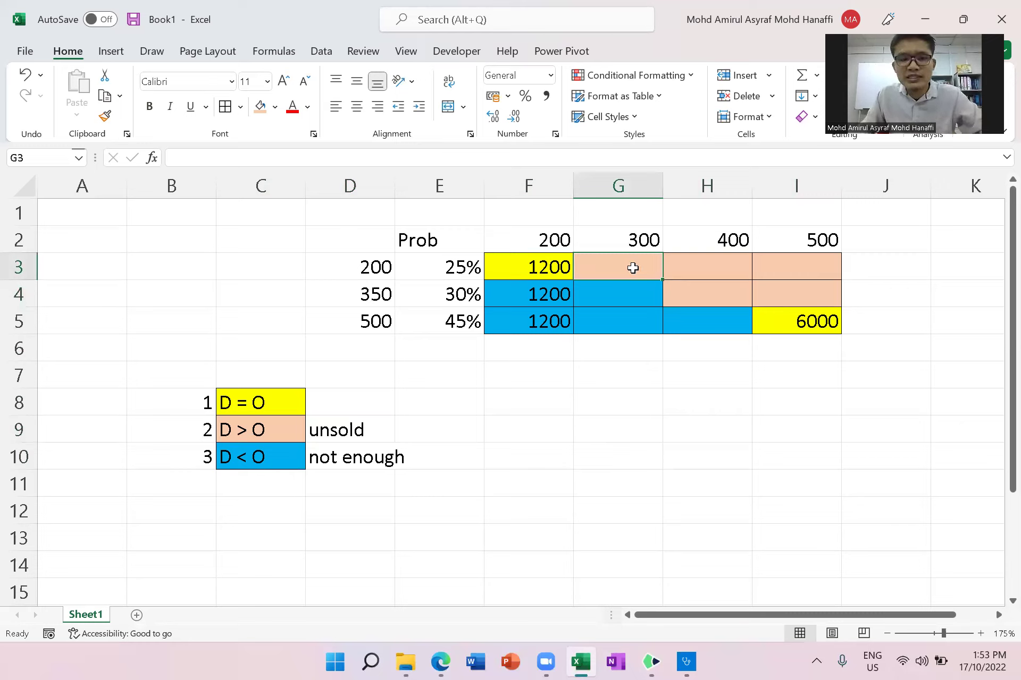
pyautogui.write('W1')
pyautogui.press('Return')
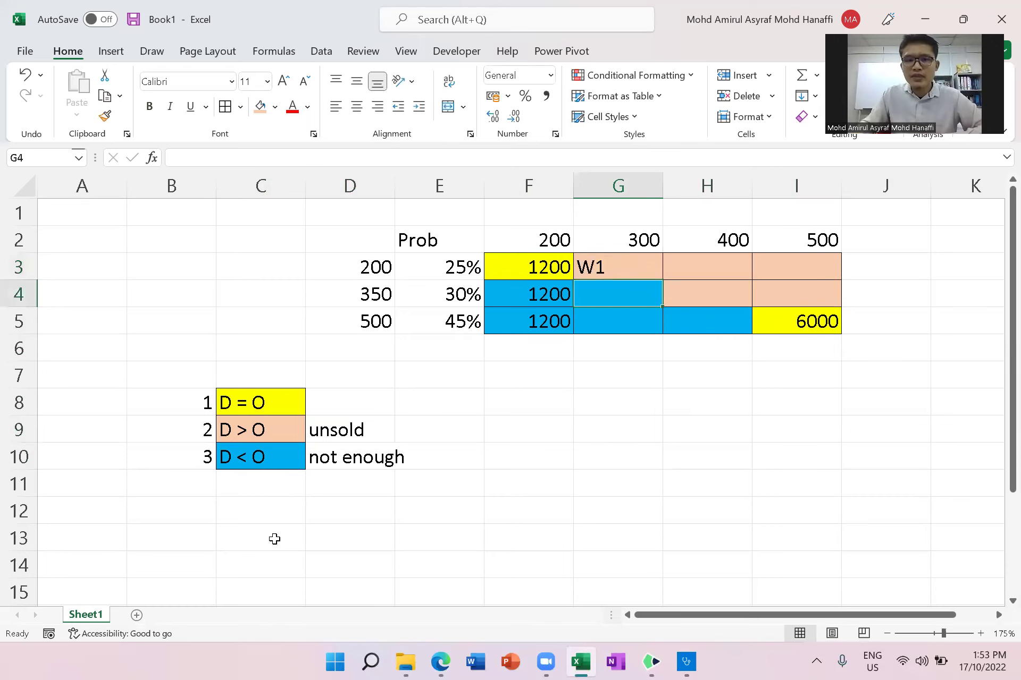
# Step: Enter the working heading "W1 (purchased 300 tickets, sold only 200 tickets)" in C13
pyautogui.click(274, 539)
pyautogui.scroll(-1, 333, 501)
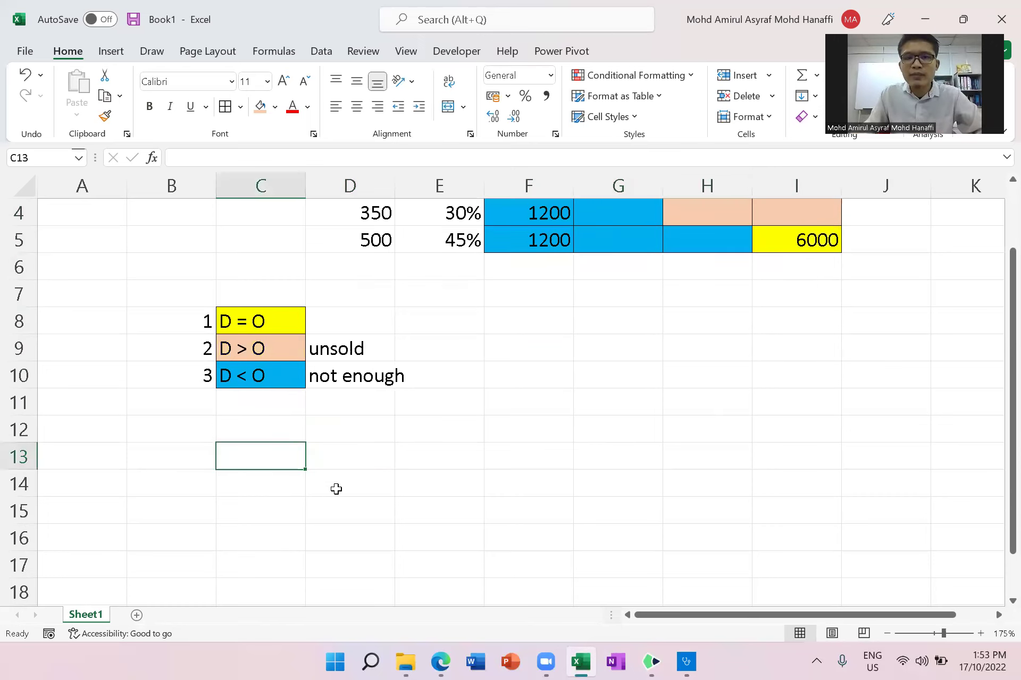
pyautogui.write('W1 (b')
pyautogui.press('BackSpace')
pyautogui.write('pu')
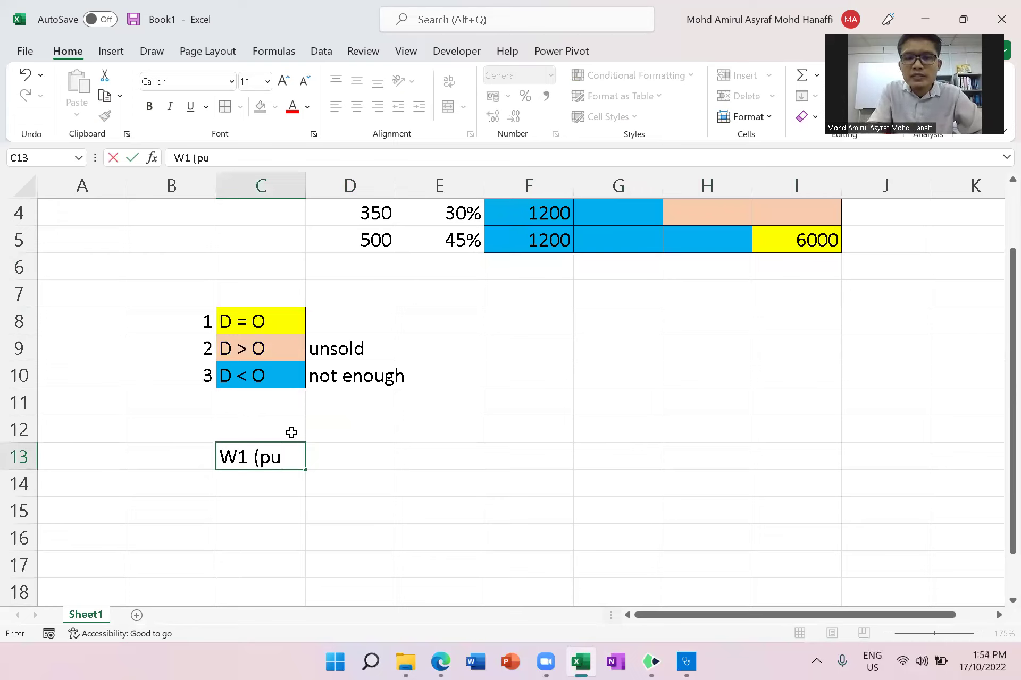
pyautogui.write('rchased 300 tic')
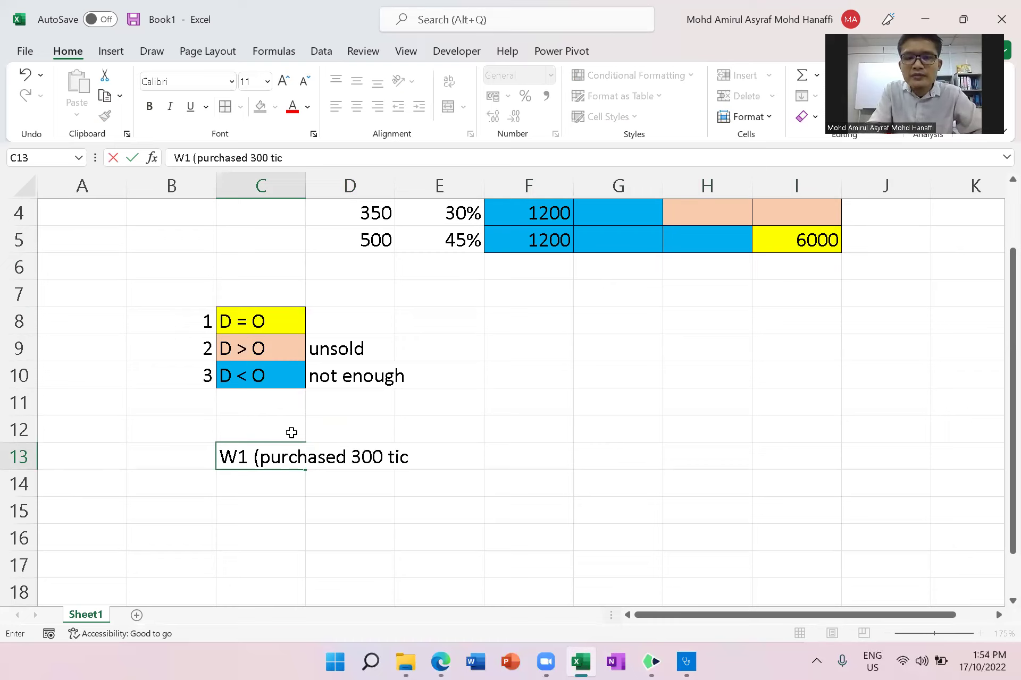
pyautogui.write('kets, sol')
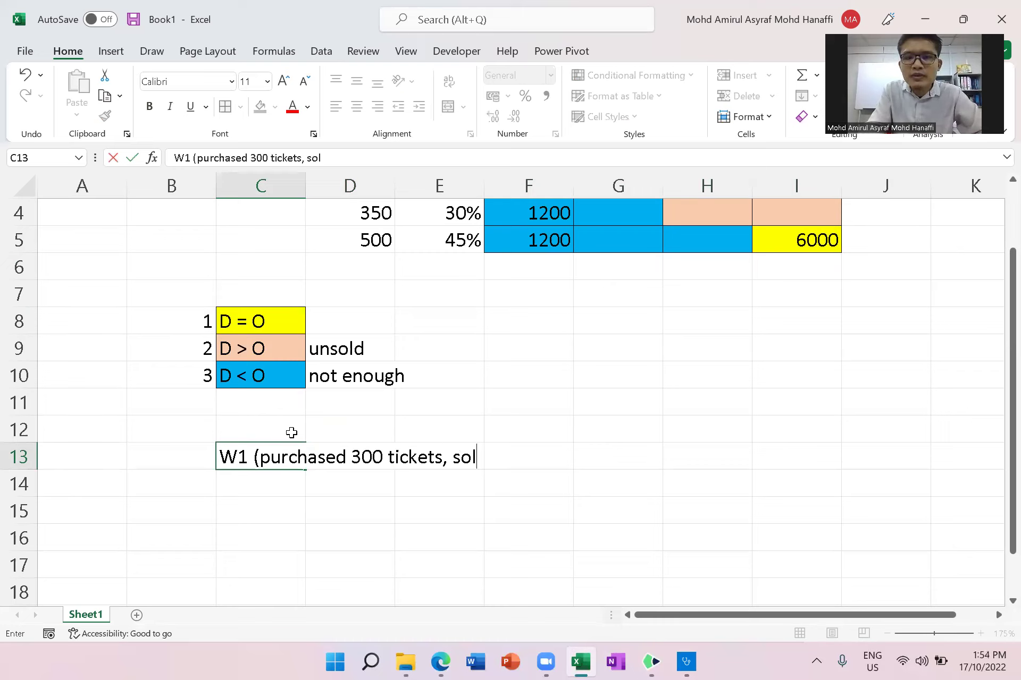
pyautogui.write('d only 20')
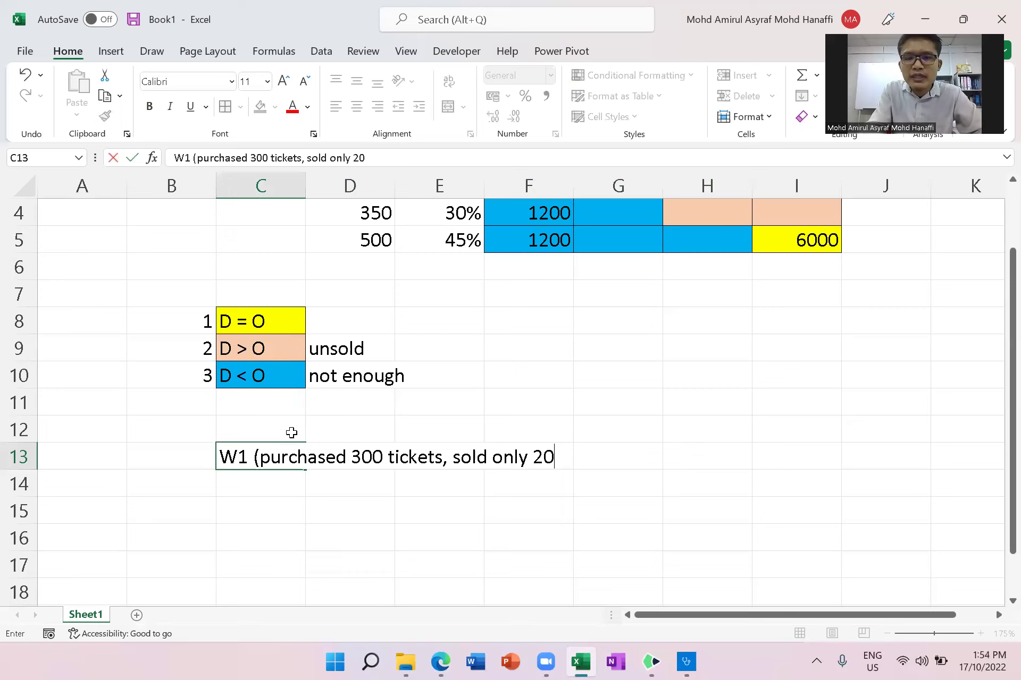
pyautogui.write('0 tickets)')
pyautogui.press('Return')
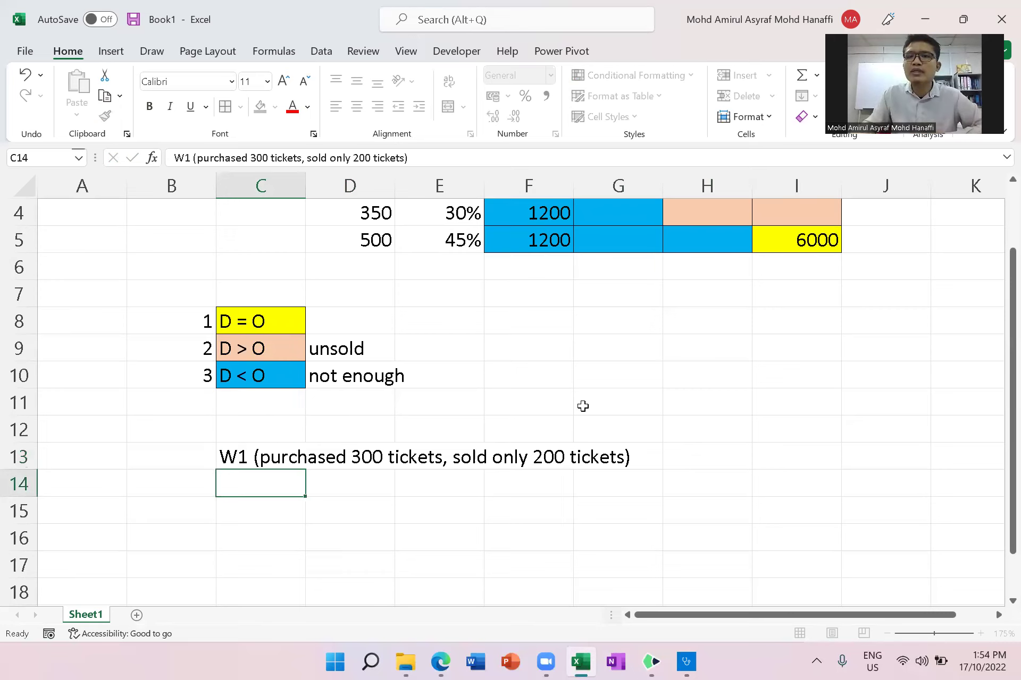
# Step: Compare W1 in G3 with demand D3 and the "unsold" legend entry, checking the unsold-ticket terms in EXAM KIT.pdf
pyautogui.scroll(1, 585, 404)
pyautogui.click(617, 271)
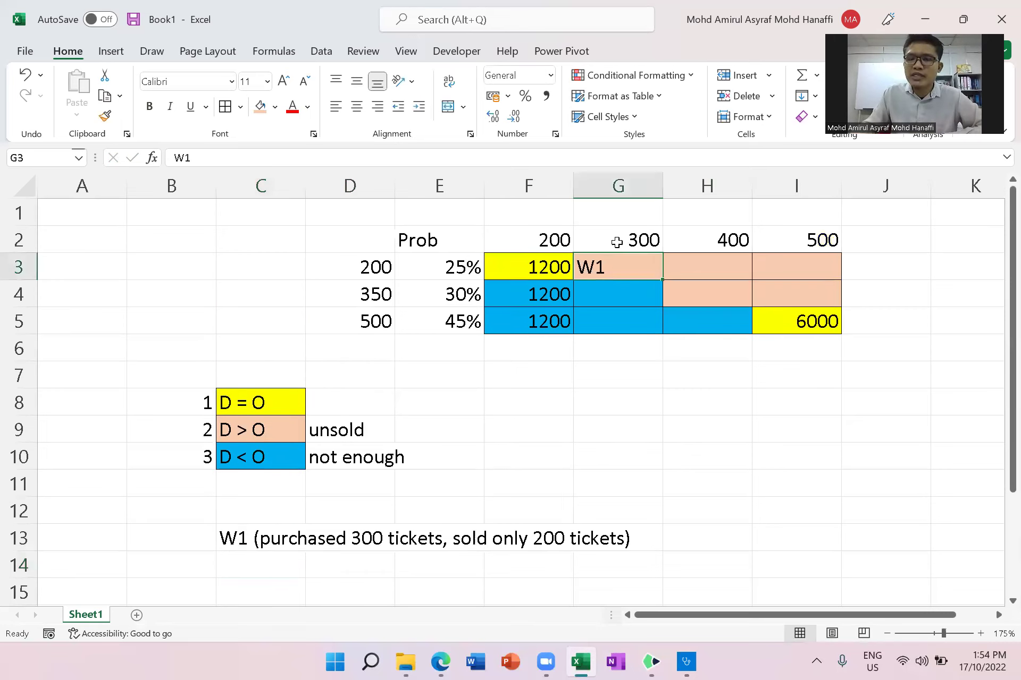
pyautogui.click(372, 268)
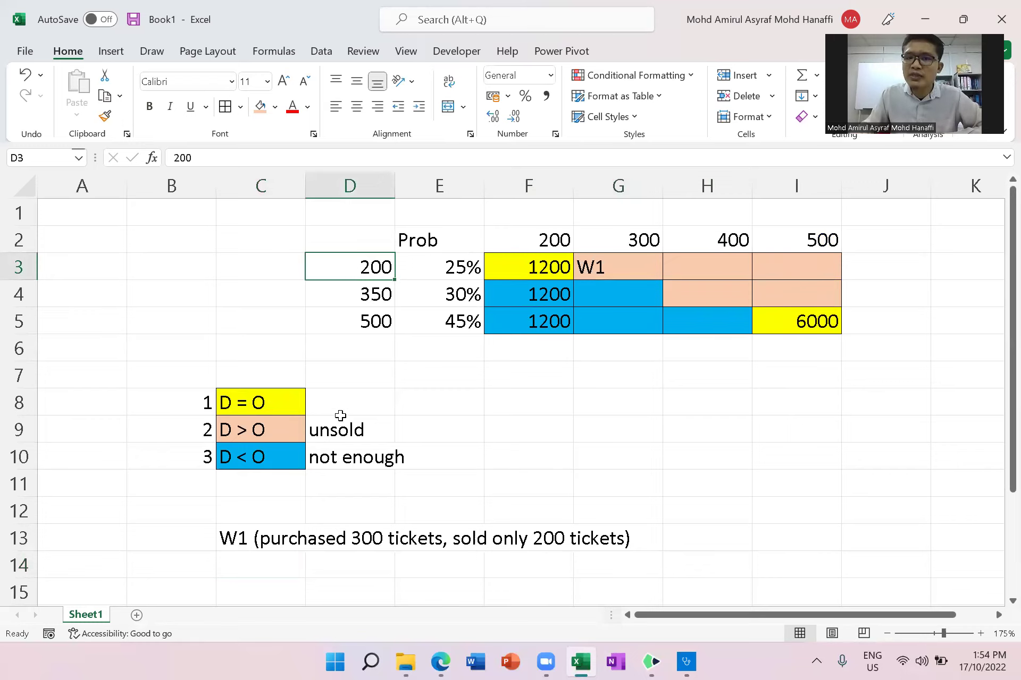
pyautogui.scroll(-2, 375, 458)
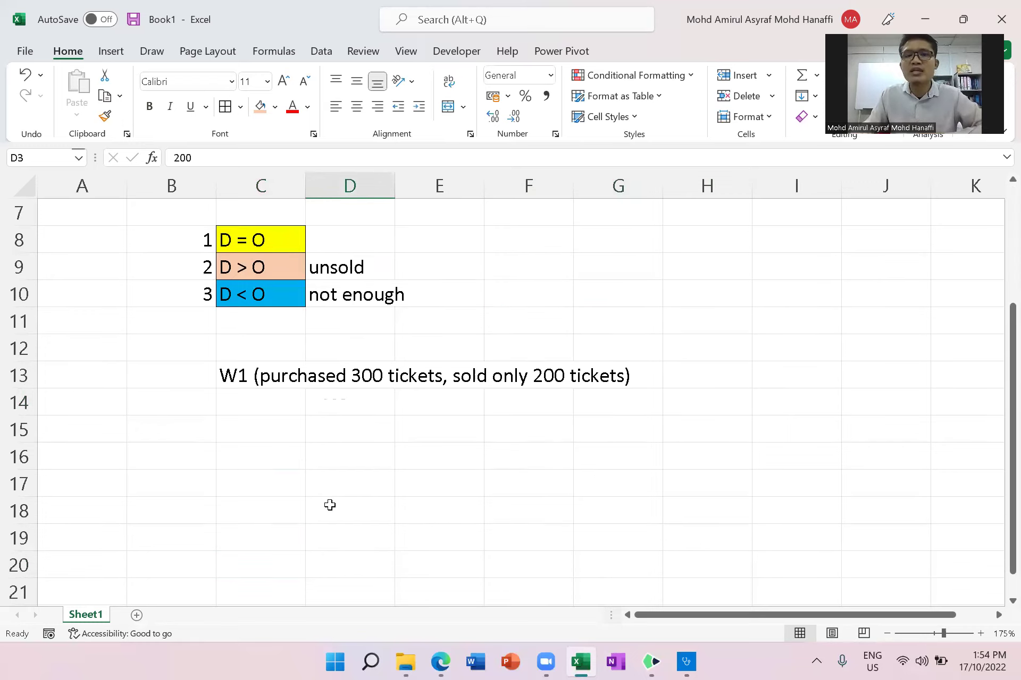
pyautogui.scroll(1, 257, 513)
pyautogui.scroll(1, 507, 471)
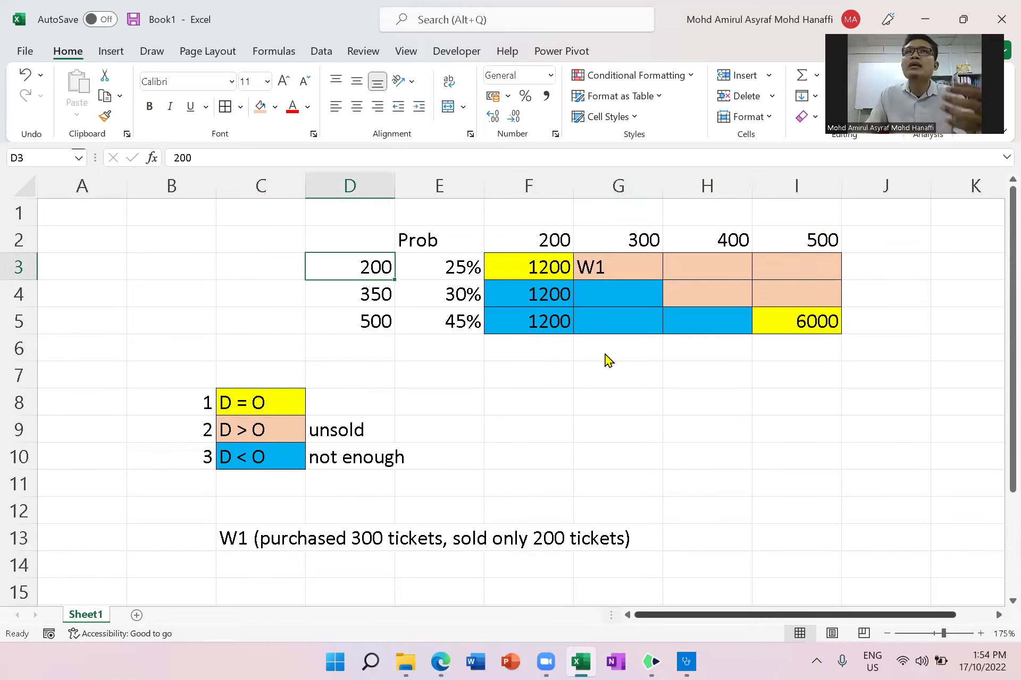
pyautogui.click(650, 662)
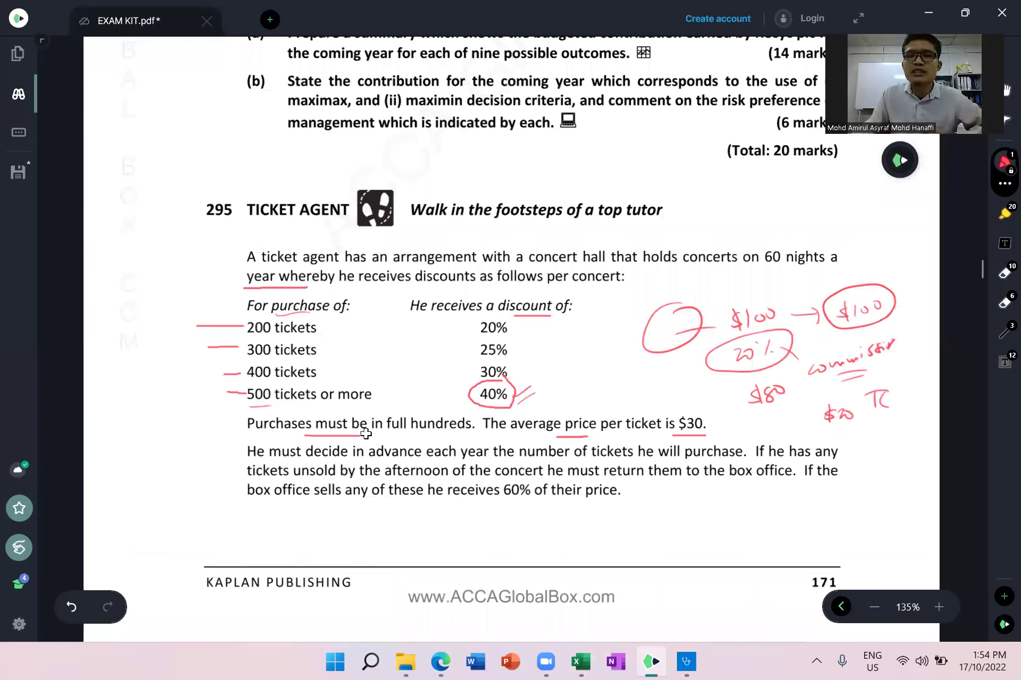
pyautogui.hotkey('alt', 'Tab')
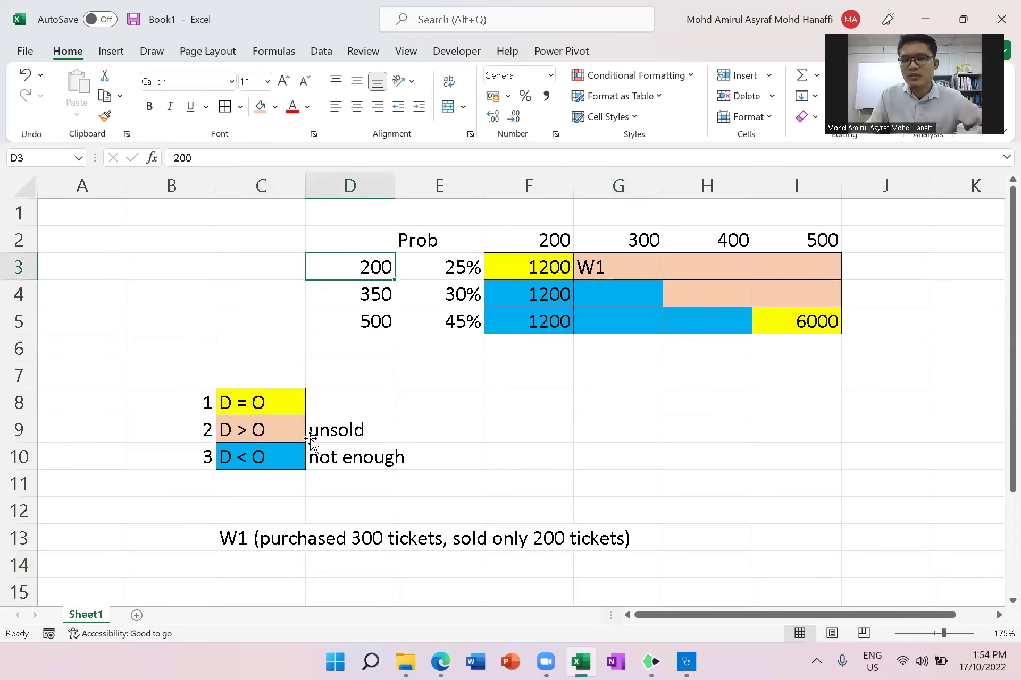
pyautogui.click(355, 425)
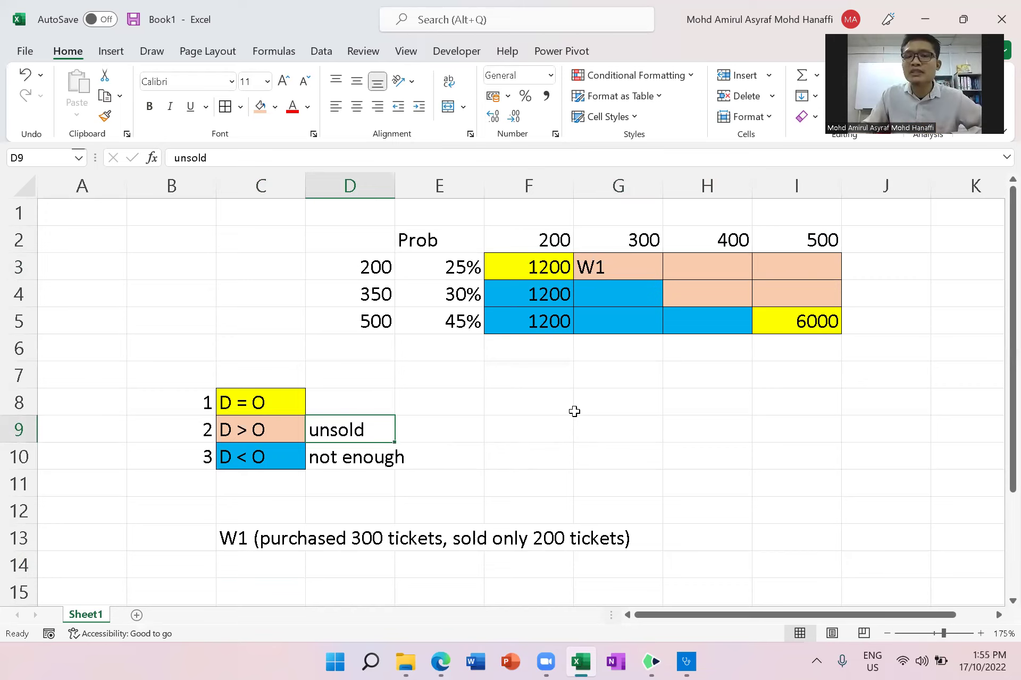
# Step: Enter the label "1. Profit" in C15 under the W1 heading
pyautogui.scroll(-2, 290, 523)
pyautogui.click(264, 426)
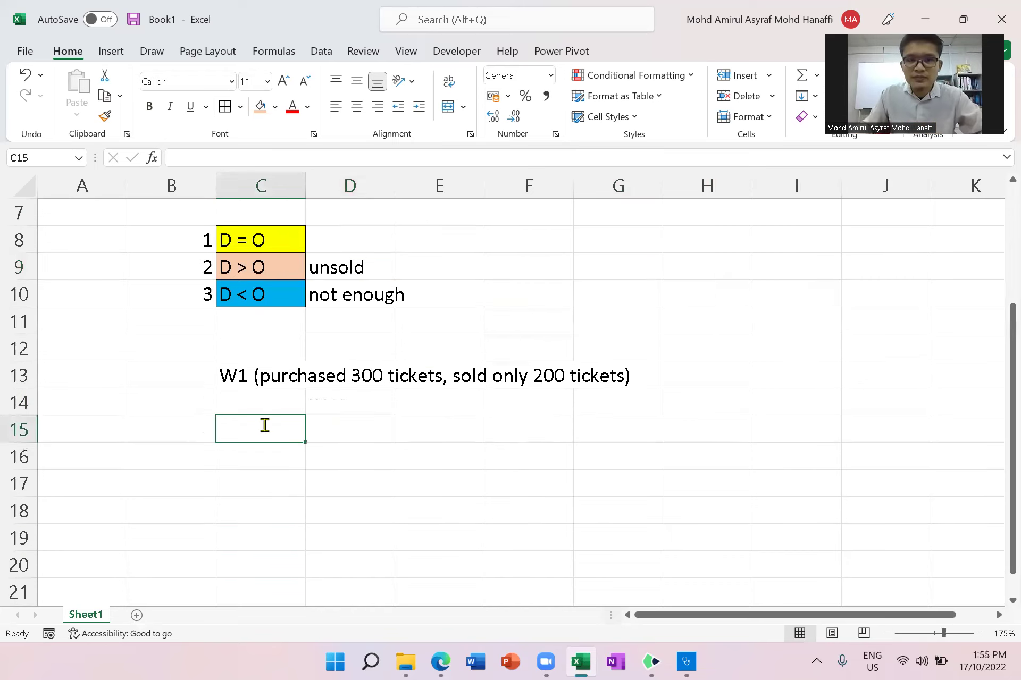
pyautogui.write('1. Profit')
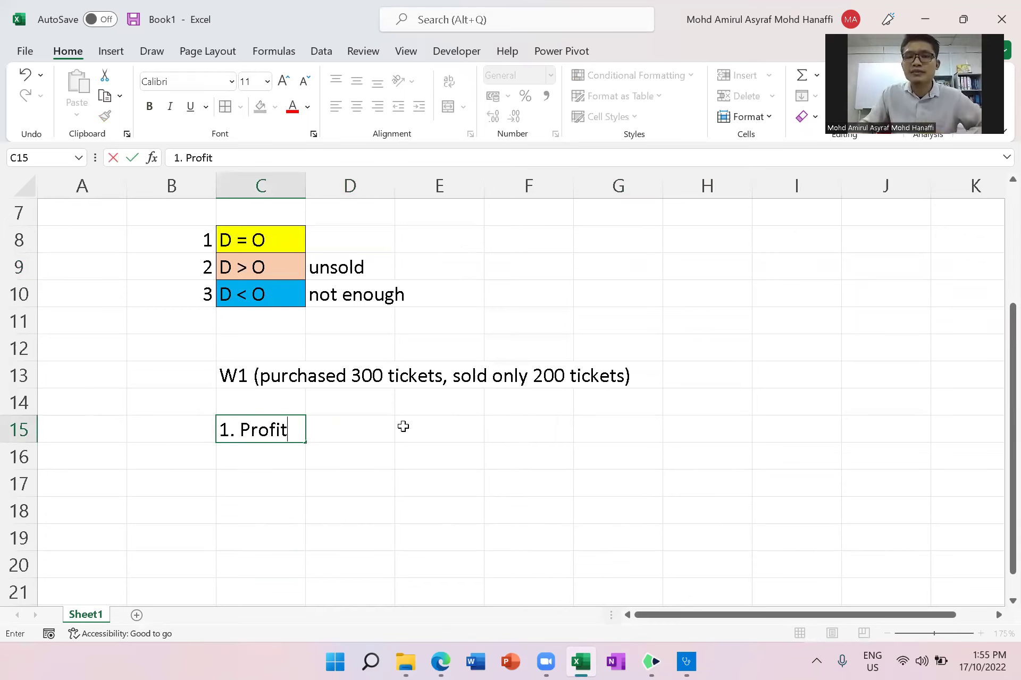
pyautogui.press('Return')
# Step: Check the purchase level in G2 and demand in D3, and begin the W1 profit formula in D15 with =200*30
pyautogui.scroll(2, 643, 240)
pyautogui.click(644, 240)
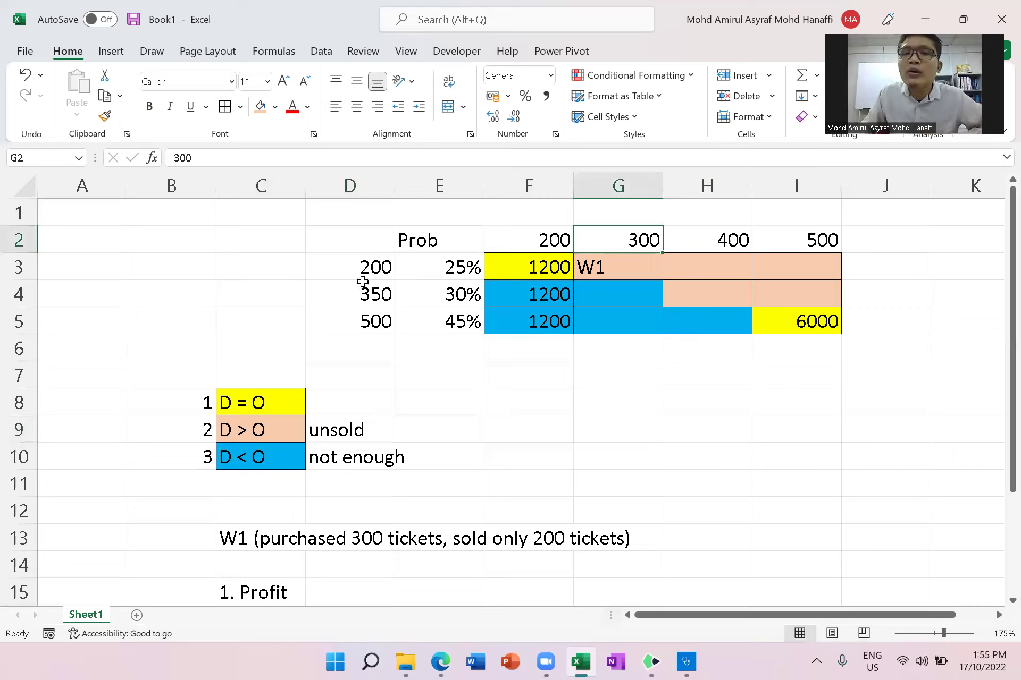
pyautogui.click(345, 274)
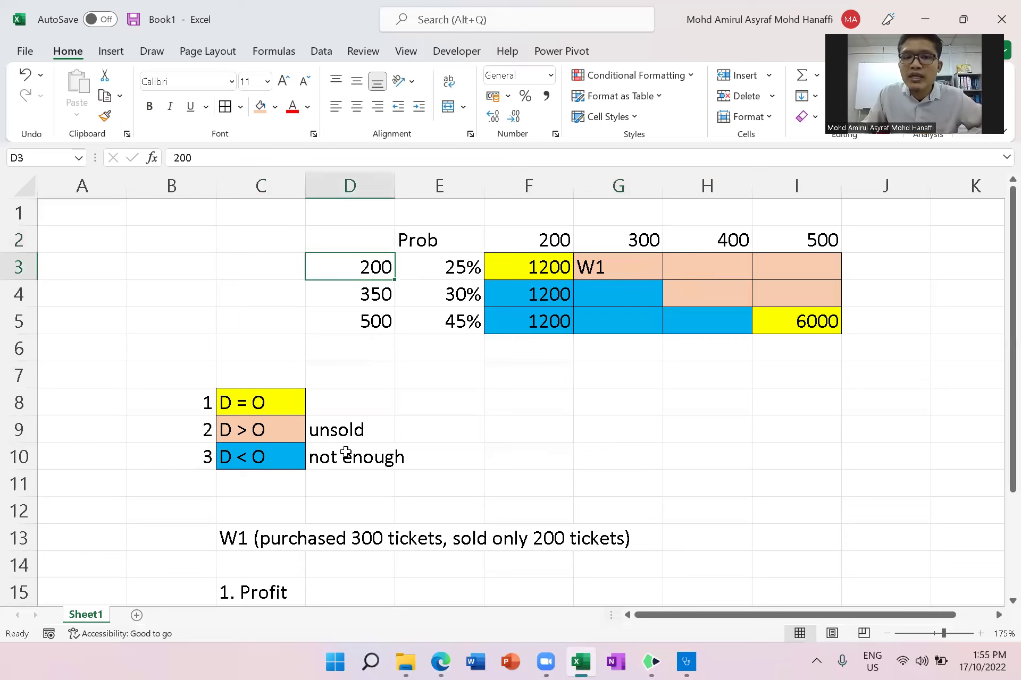
pyautogui.scroll(-1, 350, 516)
pyautogui.click(350, 516)
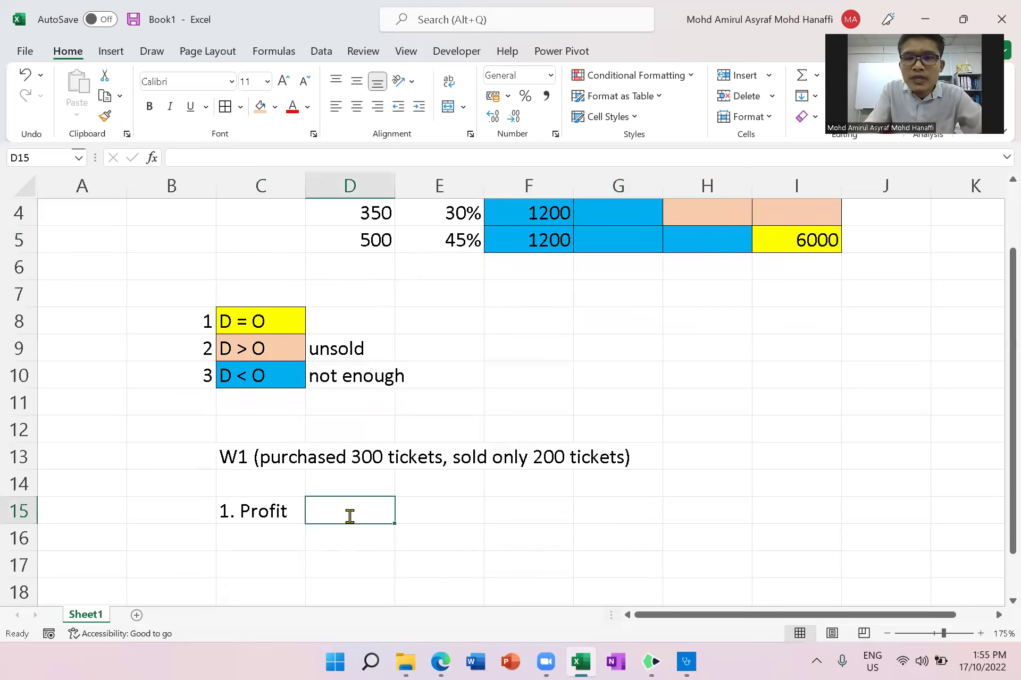
pyautogui.write('=')
pyautogui.scroll(1, 491, 395)
pyautogui.write('200')
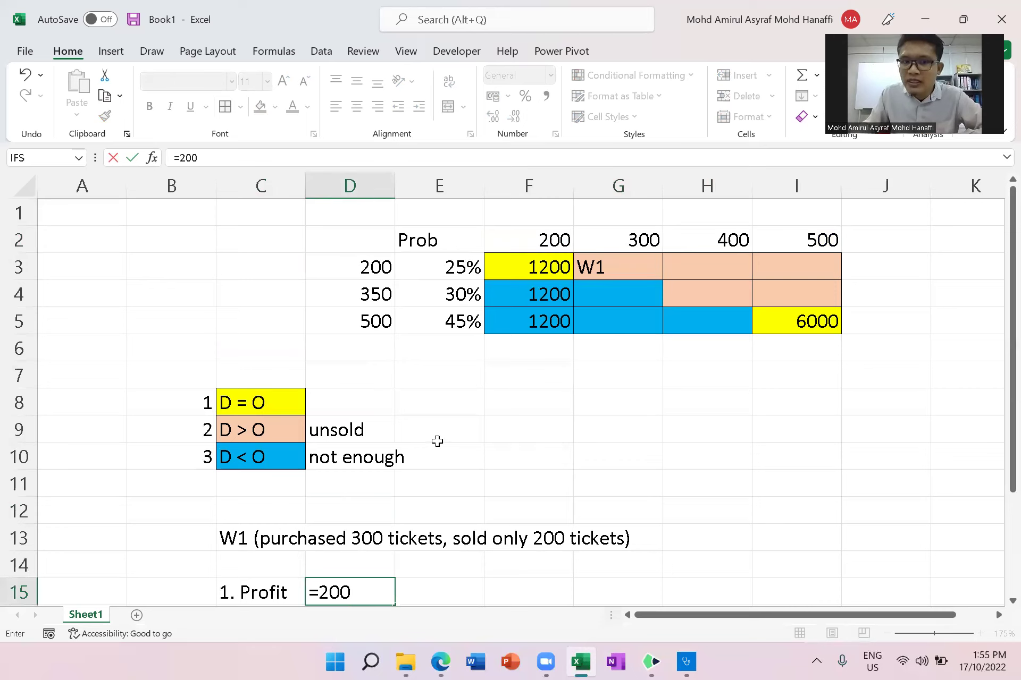
pyautogui.scroll(-1, 350, 515)
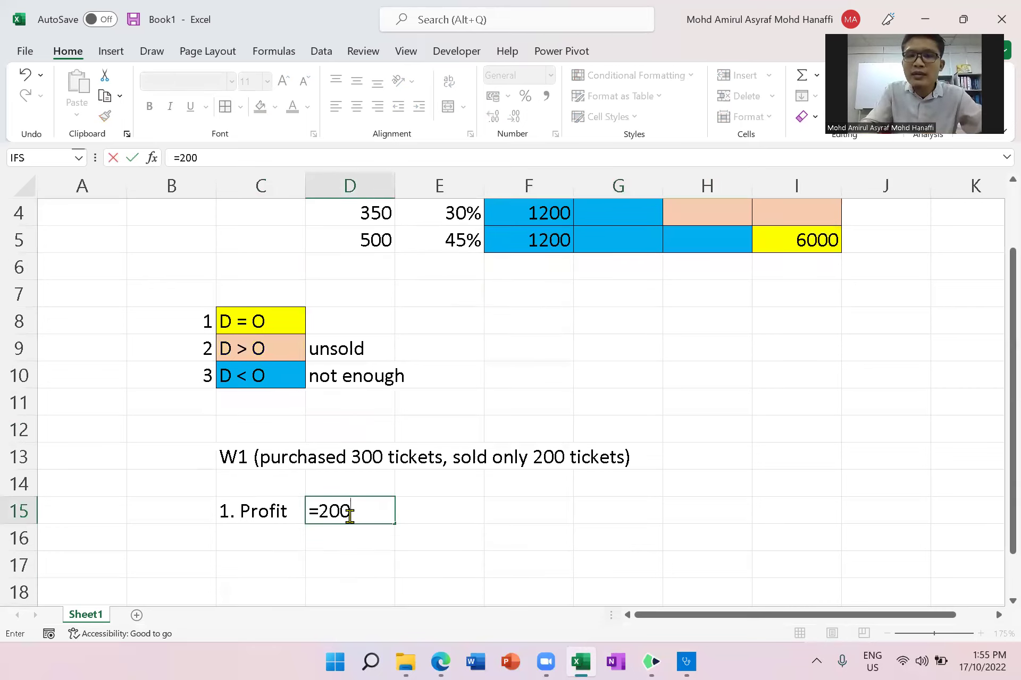
pyautogui.write('*30')
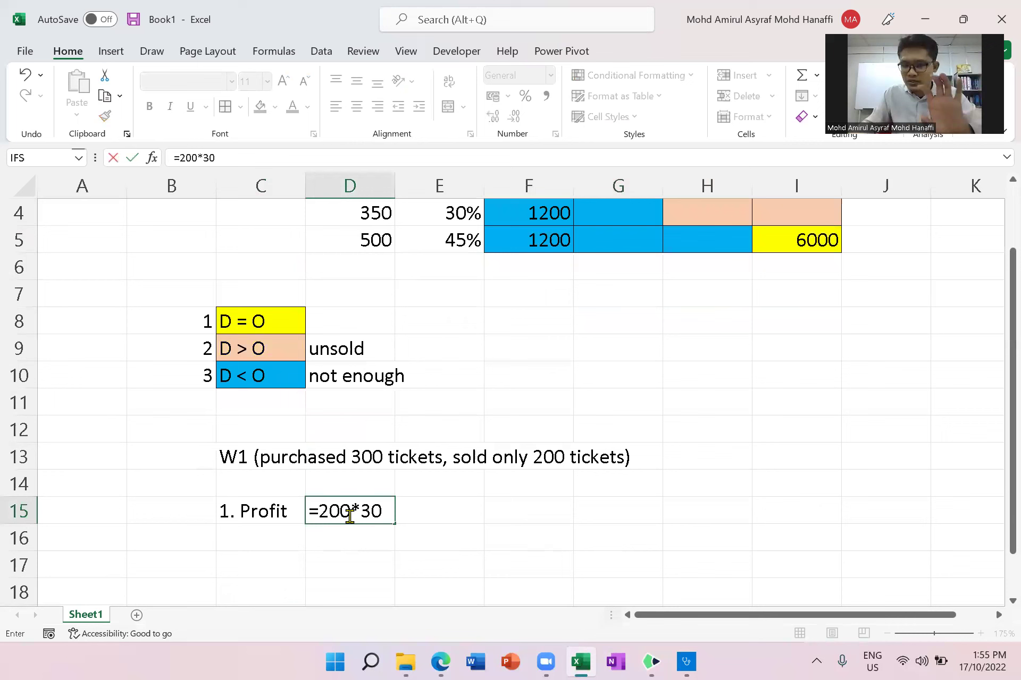
# Step: Switch to EXAM KIT.pdf and mark the 200 and 300 ticket purchase levels, circling the 25% discount in red ink
pyautogui.click(651, 662)
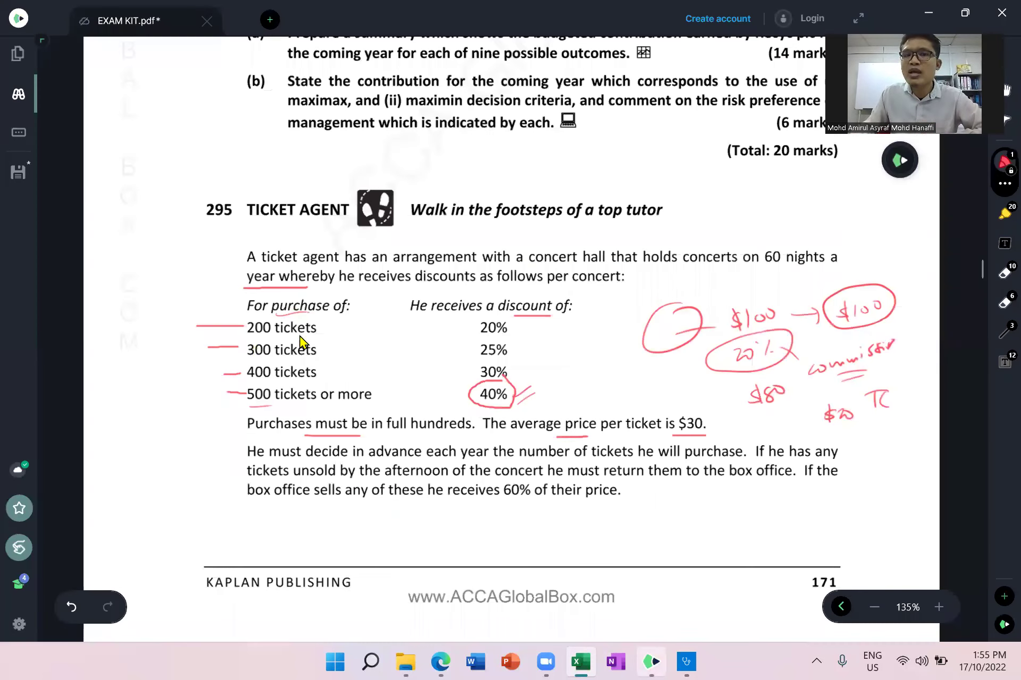
pyautogui.moveTo(262, 335); pyautogui.dragTo(300, 335)
pyautogui.moveTo(322, 322); pyautogui.dragTo(337, 319)
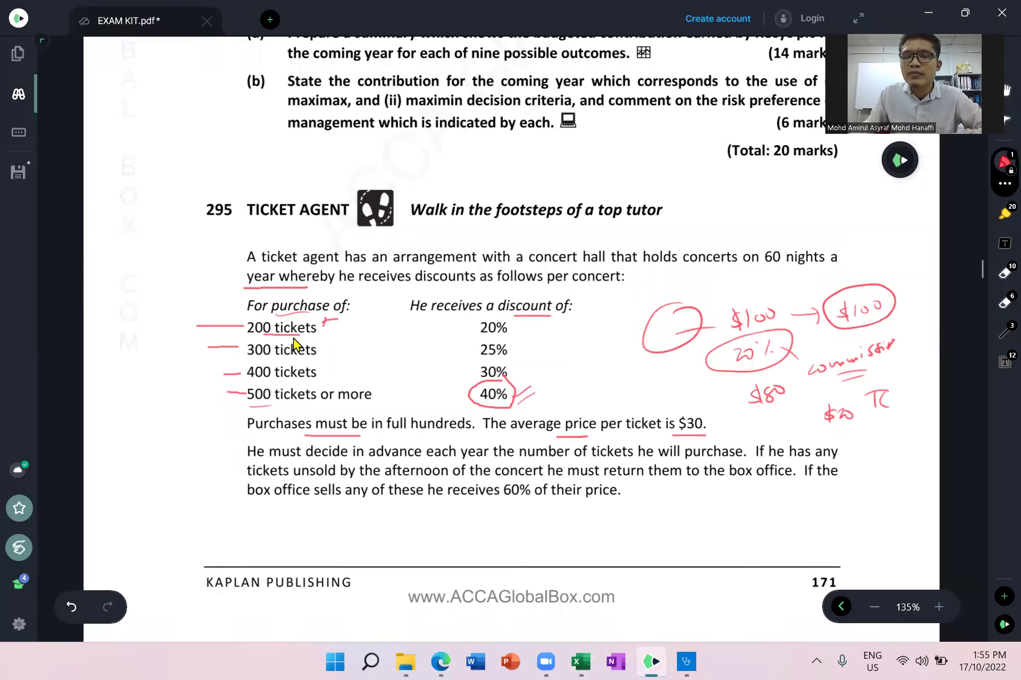
pyautogui.moveTo(245, 361); pyautogui.dragTo(296, 361)
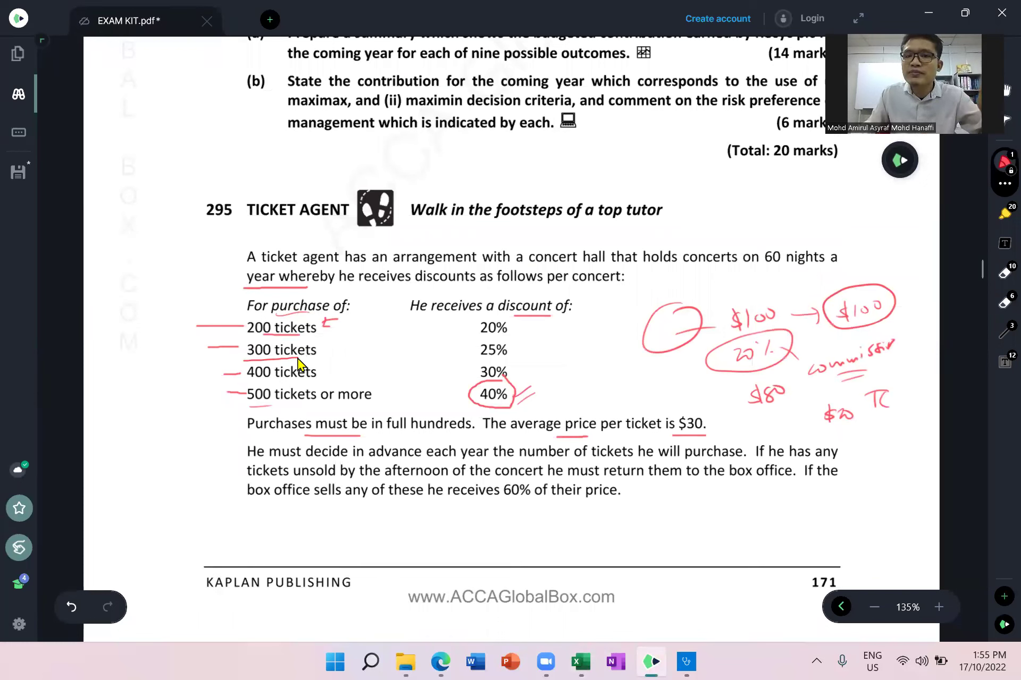
pyautogui.moveTo(482, 319); pyautogui.dragTo(479, 335)
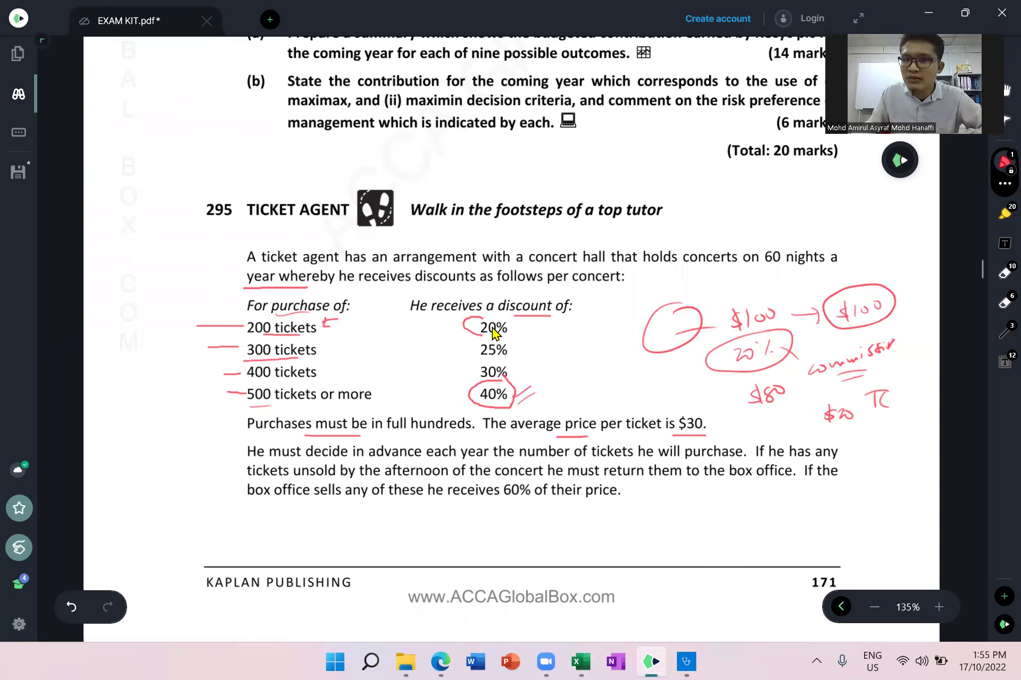
pyautogui.moveTo(497, 337); pyautogui.dragTo(504, 357)
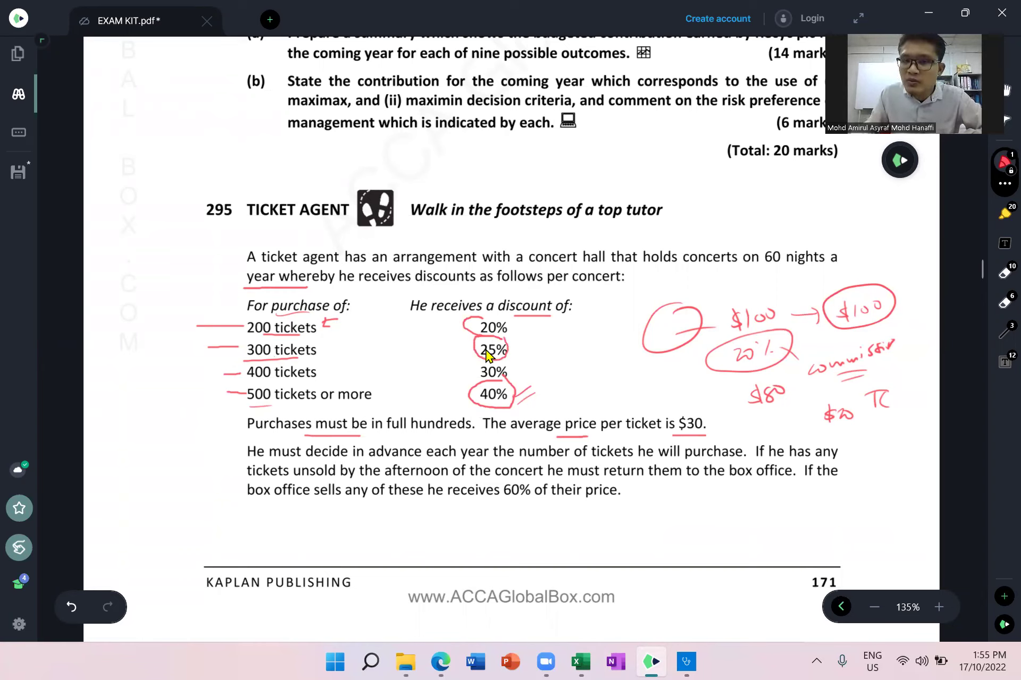
# Step: Return to Excel and complete the profit formula in D15 as =200*30*0.25
pyautogui.click(650, 661)
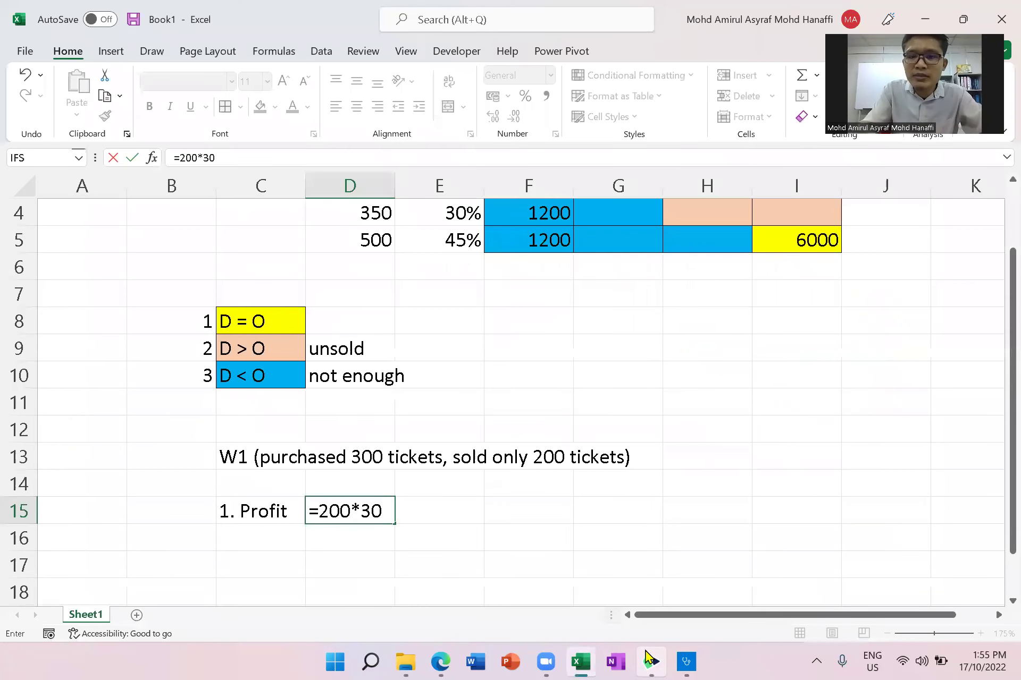
pyautogui.write('*0.2')
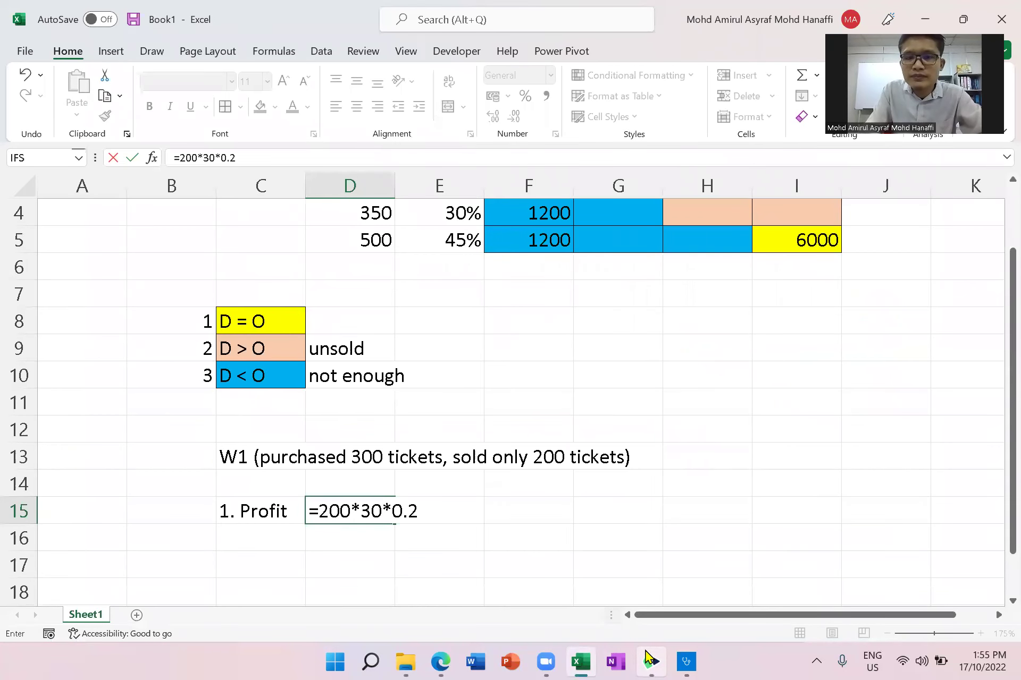
pyautogui.press('Return')
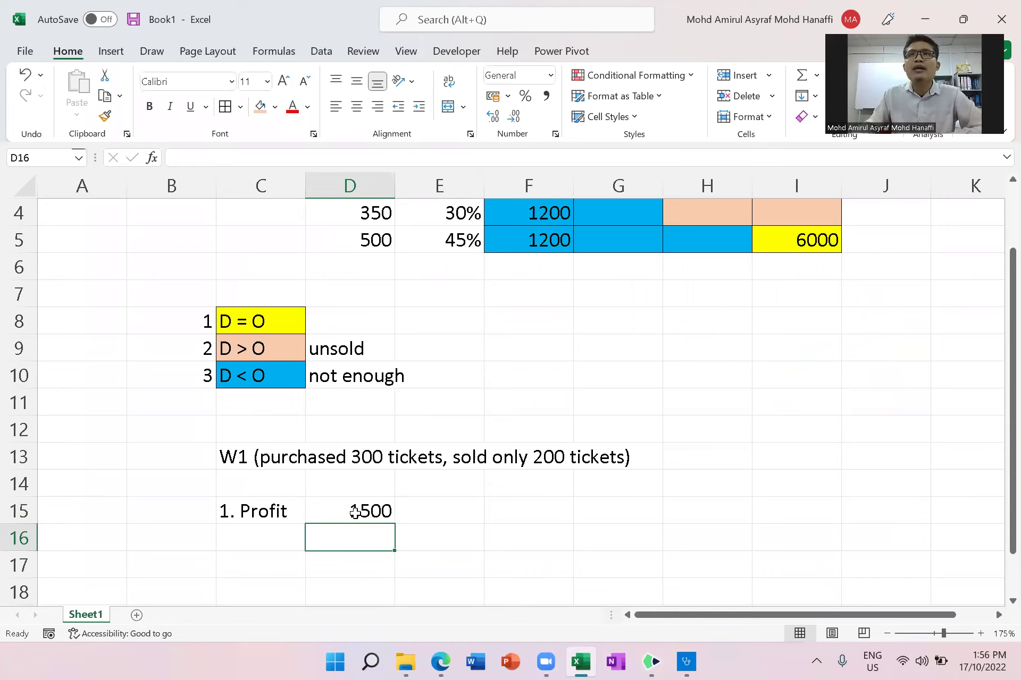
# Step: Enter the label "2. Cost of unsold tickets" in C16, below the profit line
pyautogui.doubleClick(261, 539)
pyautogui.write('2. Co')
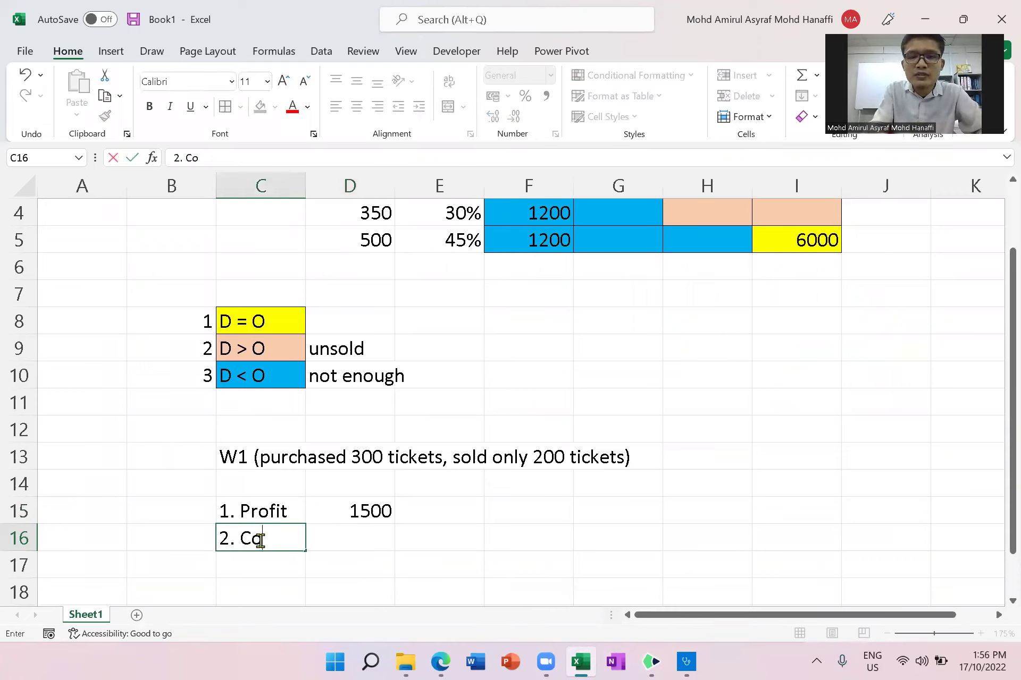
pyautogui.write('st of un')
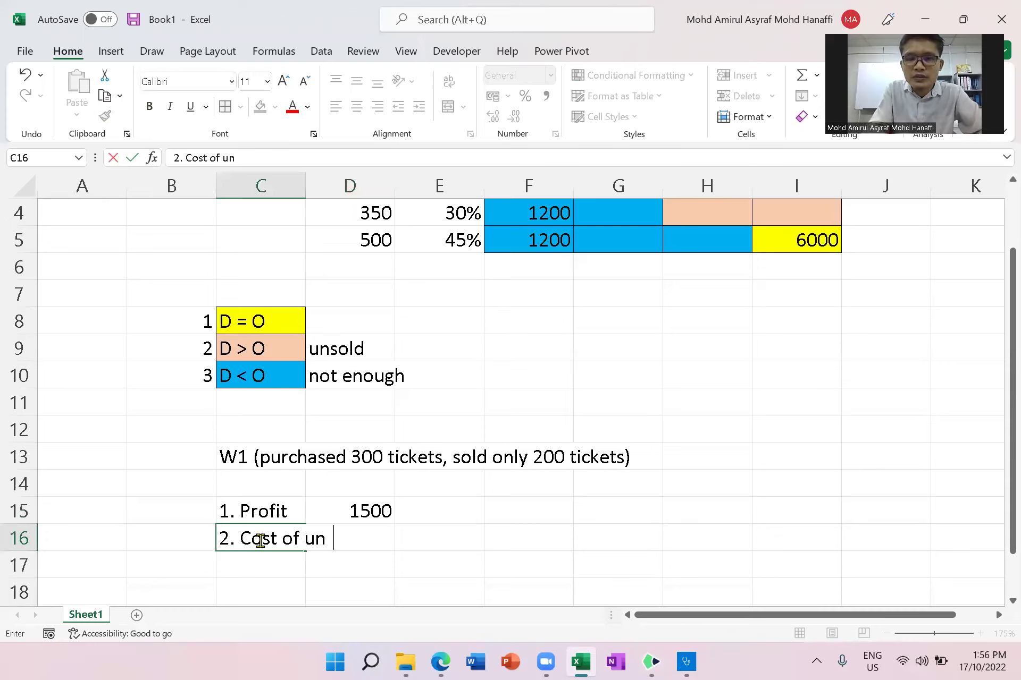
pyautogui.write('sold tickets')
pyautogui.press('Return')
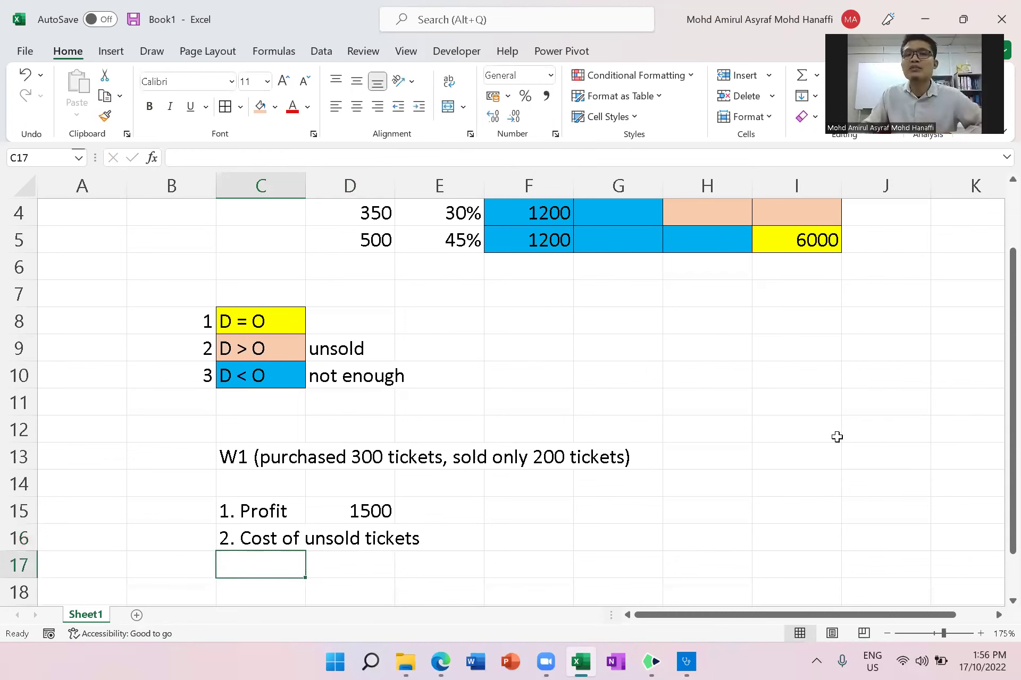
# Step: Review the purchase and demand levels in the payoff table, and begin the unsold-ticket cost formula in F16 with =100*30
pyautogui.scroll(1, 621, 272)
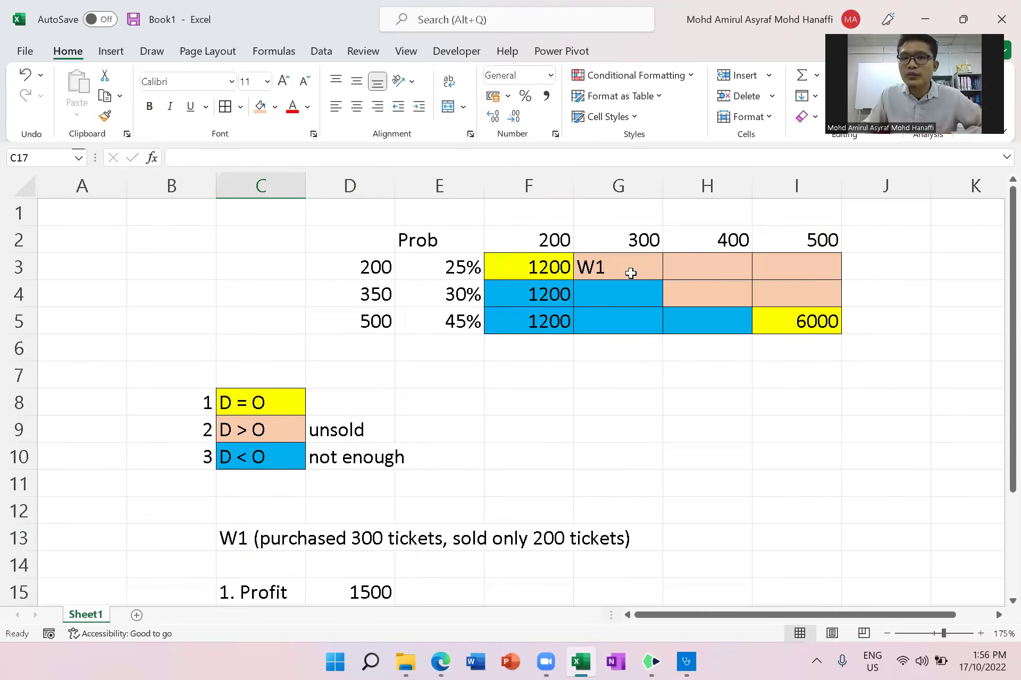
pyautogui.scroll(-2, 492, 485)
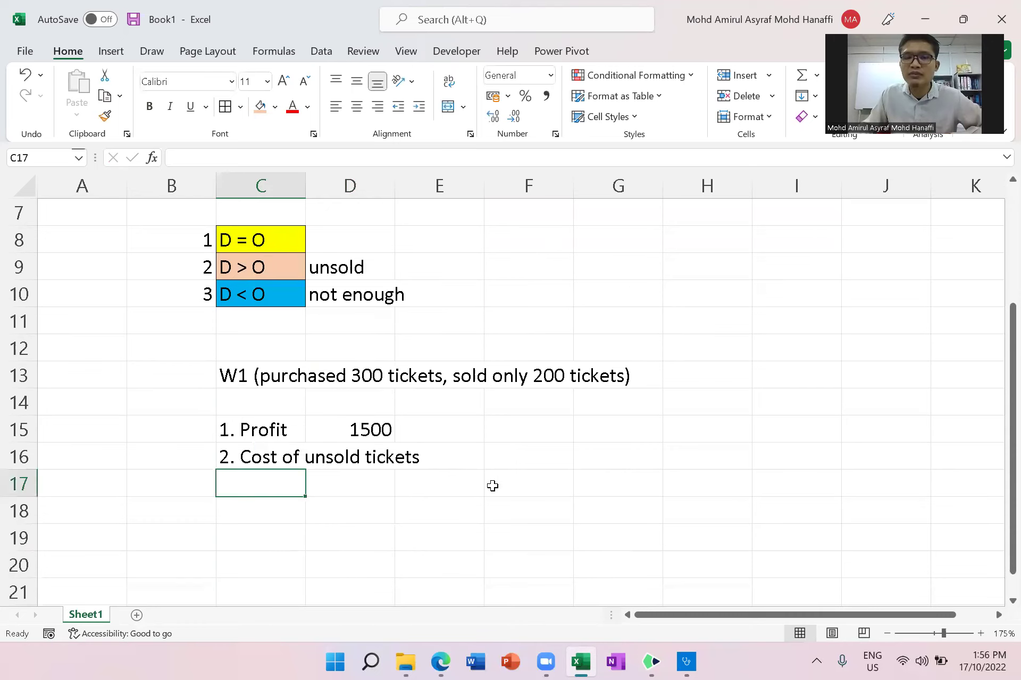
pyautogui.click(508, 458)
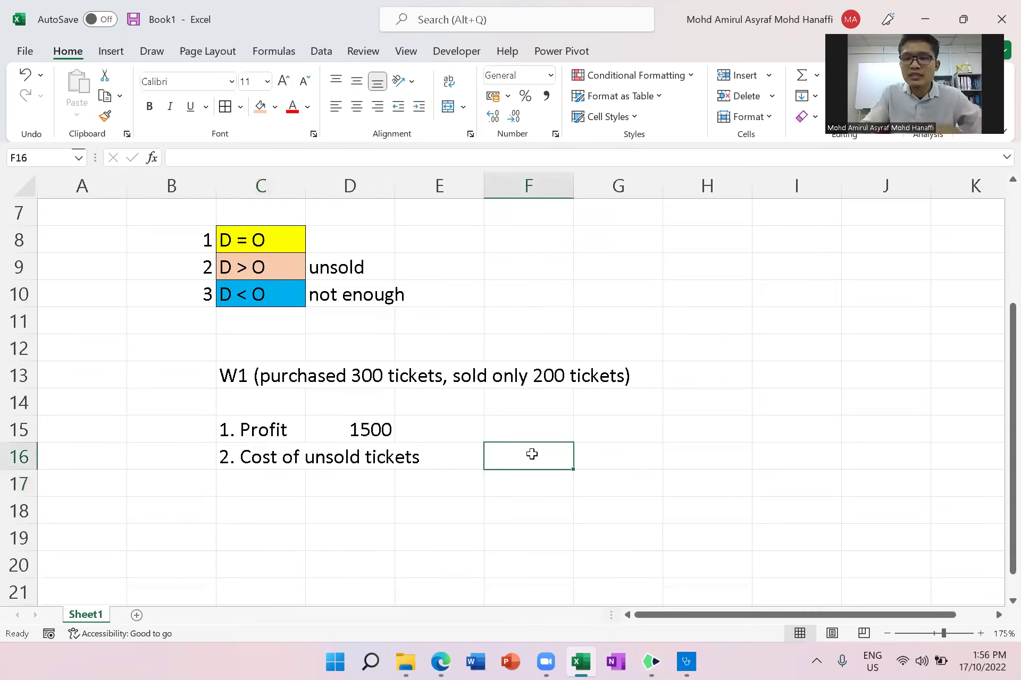
pyautogui.write('=')
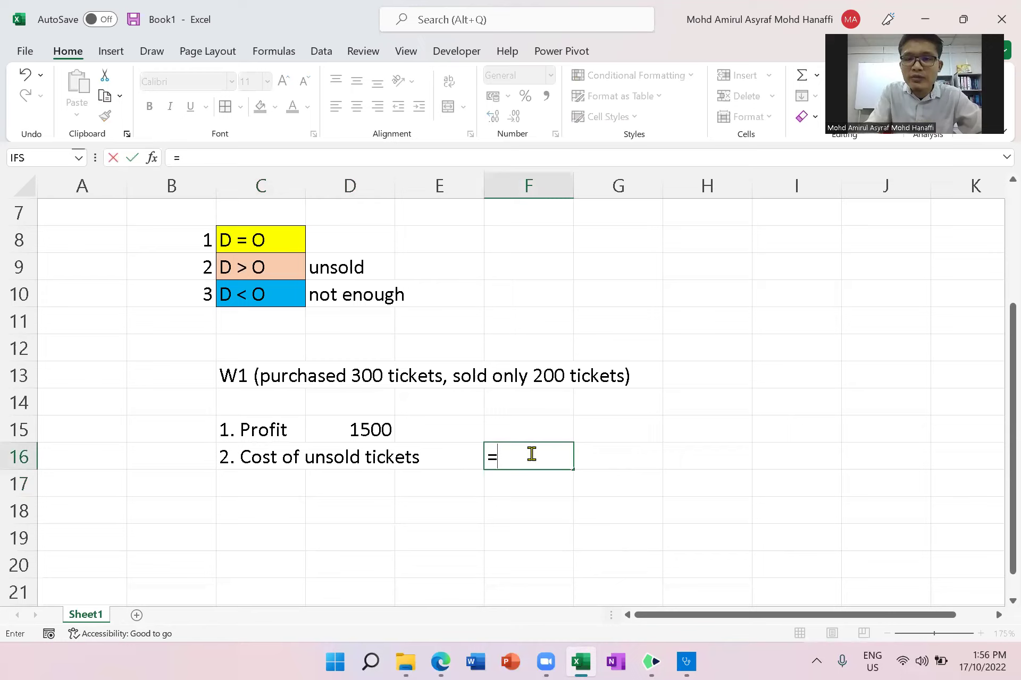
pyautogui.write('100')
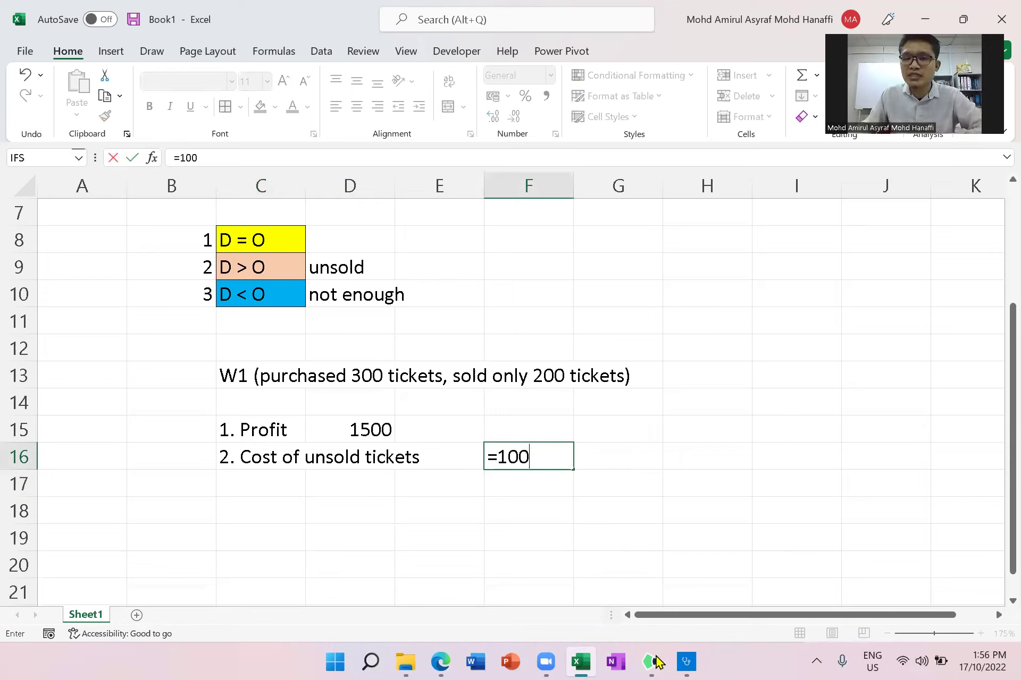
pyautogui.moveTo(649, 659)
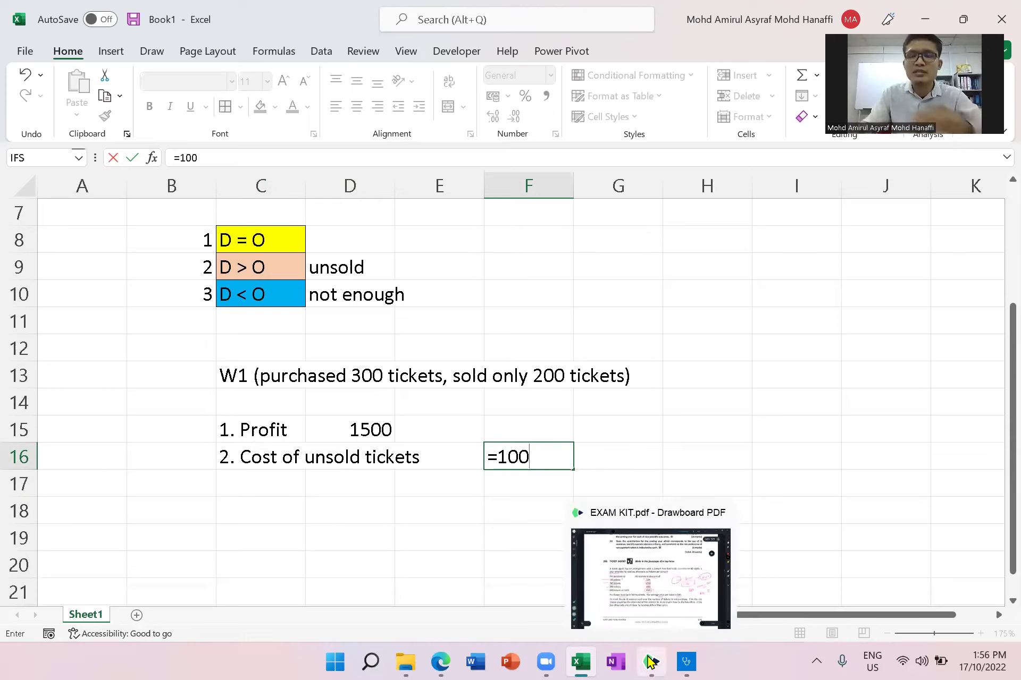
pyautogui.write('*30')
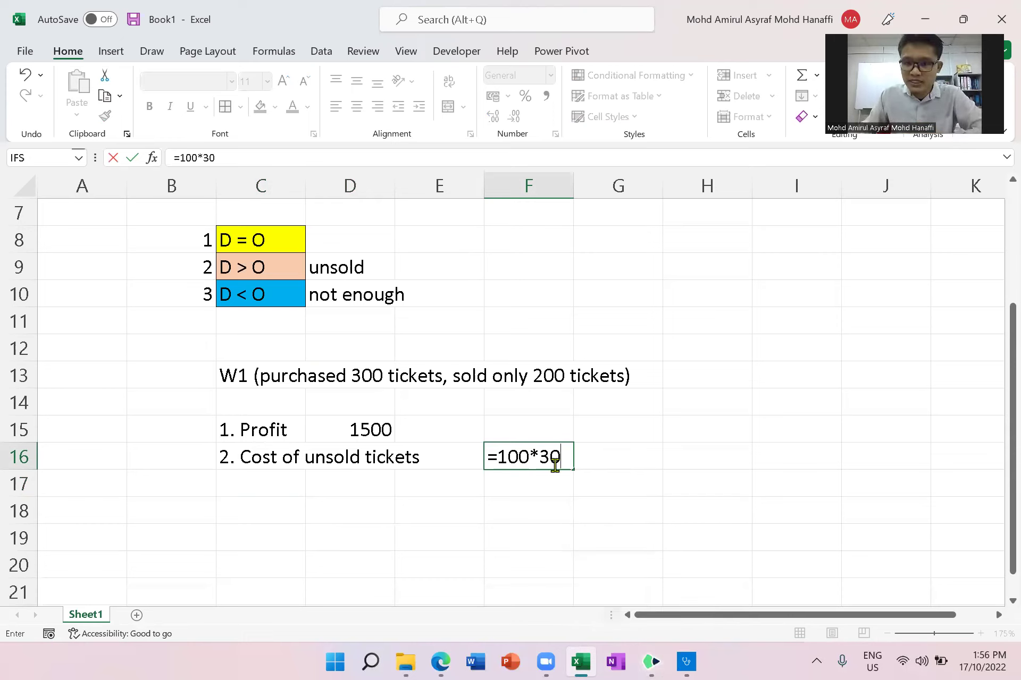
# Step: Switch to EXAM KIT.pdf to check the discount for 300 tickets and the average ticket price, and return to Excel
pyautogui.click(656, 662)
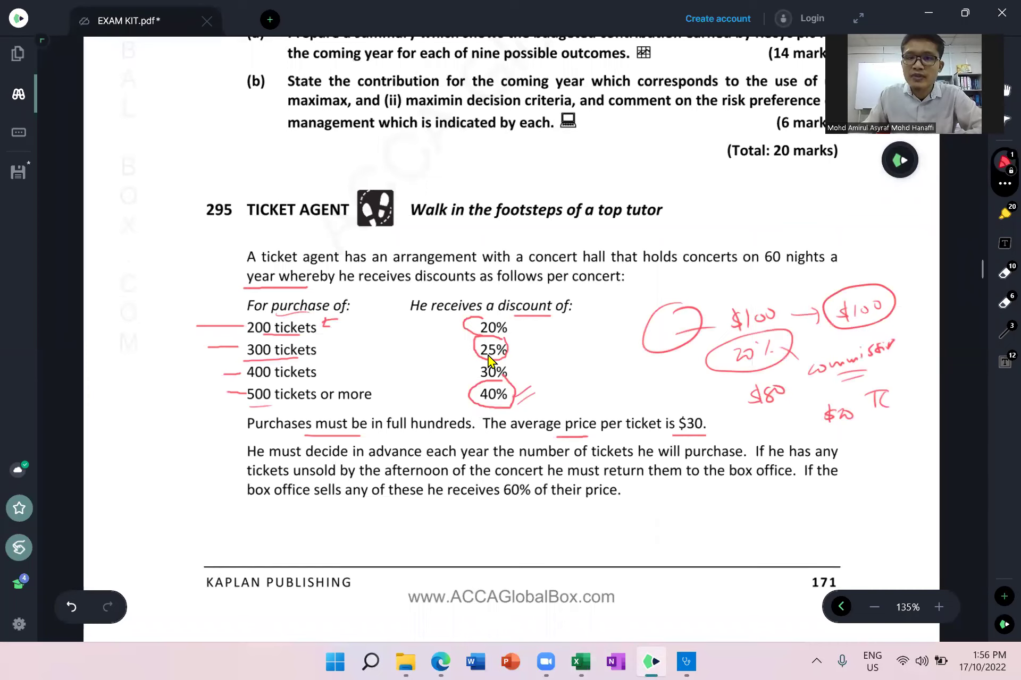
pyautogui.moveTo(683, 433); pyautogui.dragTo(706, 435)
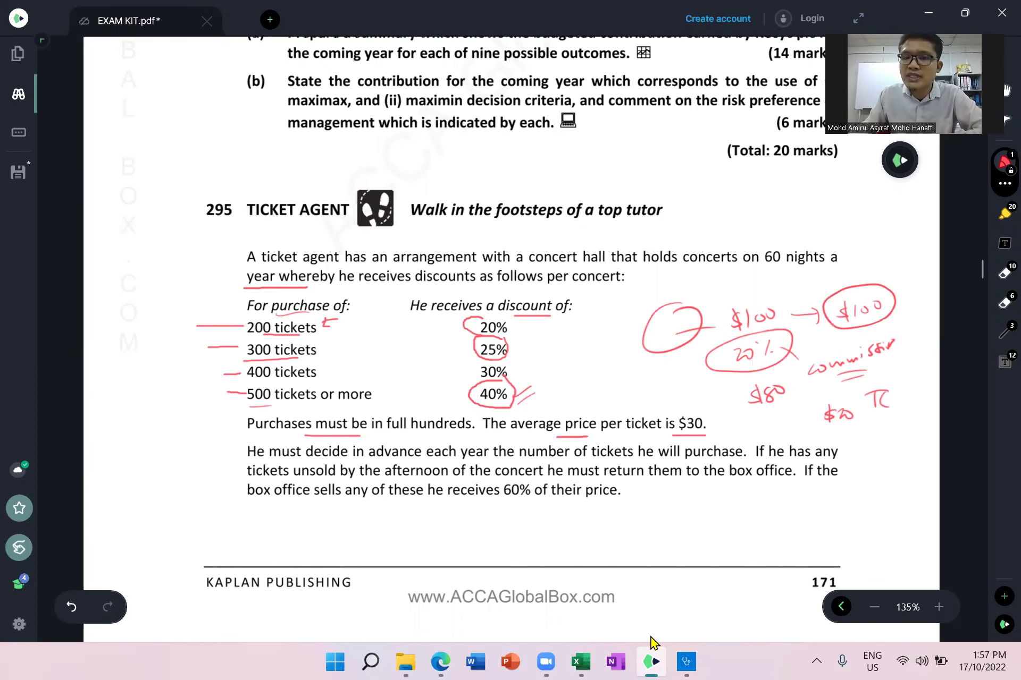
pyautogui.hotkey('alt', 'Tab')
pyautogui.hotkey('alt', 'Tab')
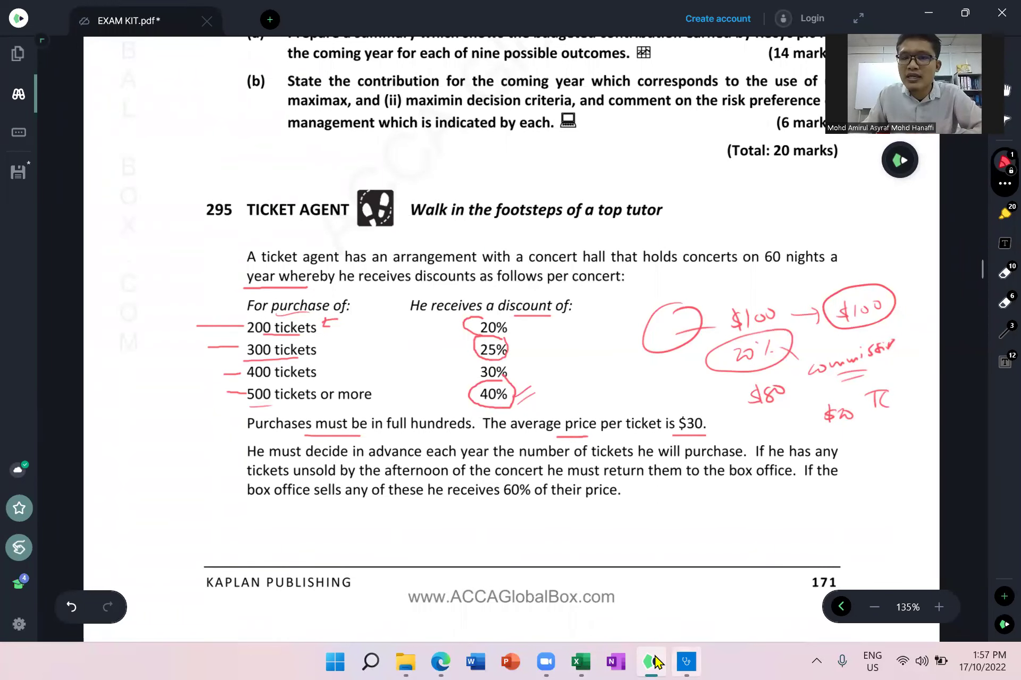
pyautogui.hotkey('alt', 'Tab')
# Step: Complete the unsold-ticket cost formula in F16 as =100*30*0.75 and recheck its terms
pyautogui.write('*0.75')
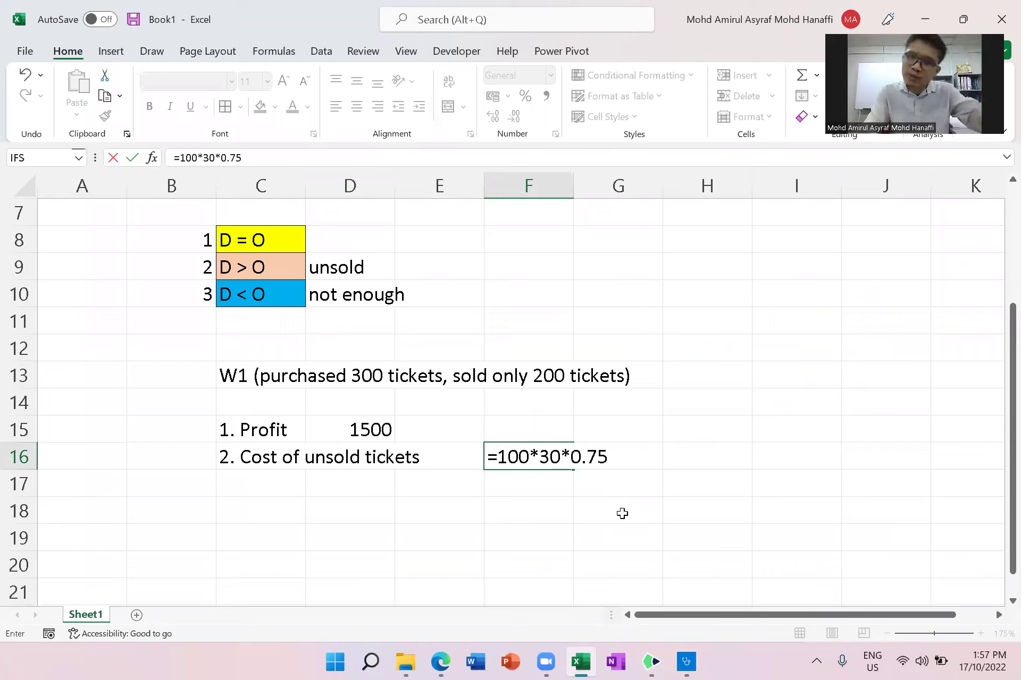
pyautogui.press('Return')
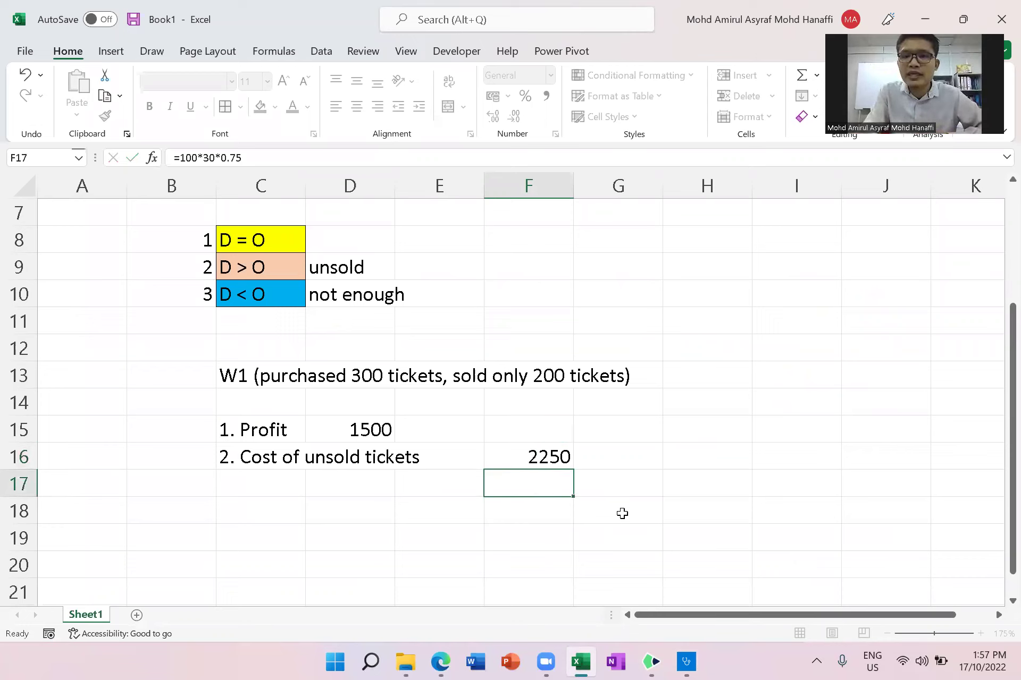
pyautogui.doubleClick(561, 456)
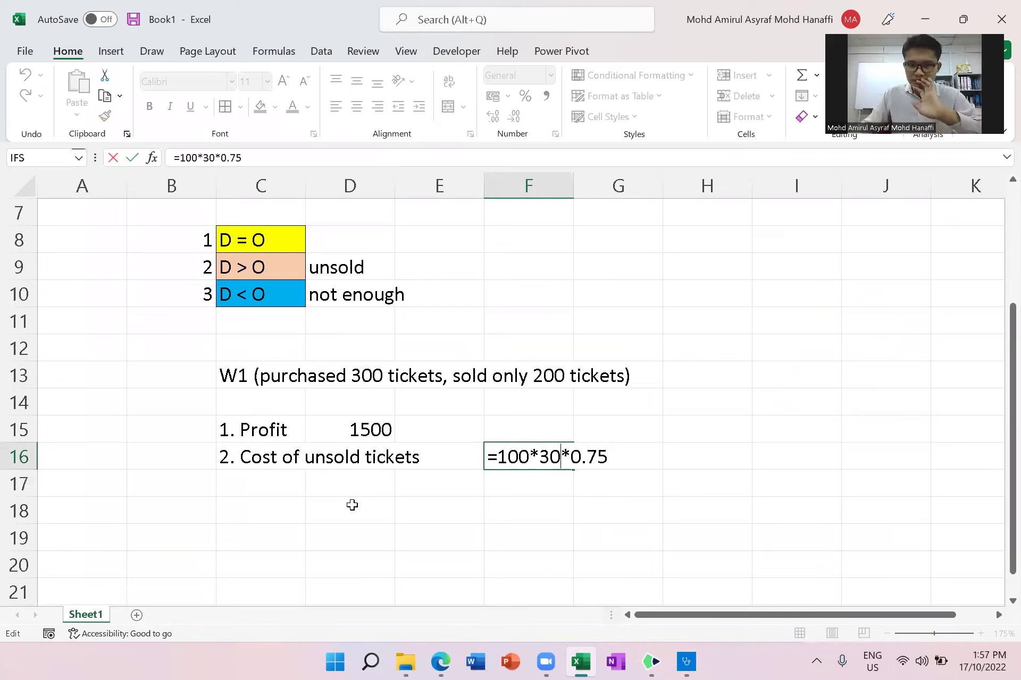
pyautogui.press('Return')
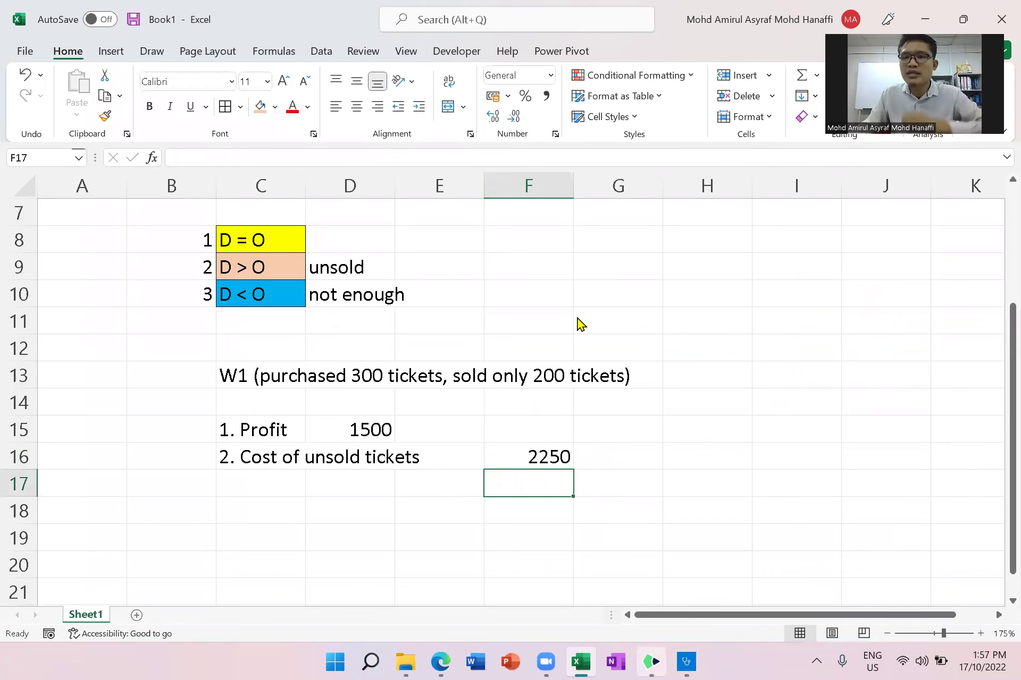
# Step: In EXAM KIT.pdf, underline "unsold by the afternoon", "return them" and "60% of their price" in the unsold-ticket paragraph
pyautogui.hotkey('alt', 'Tab')
pyautogui.scroll(-5, 559, 312)
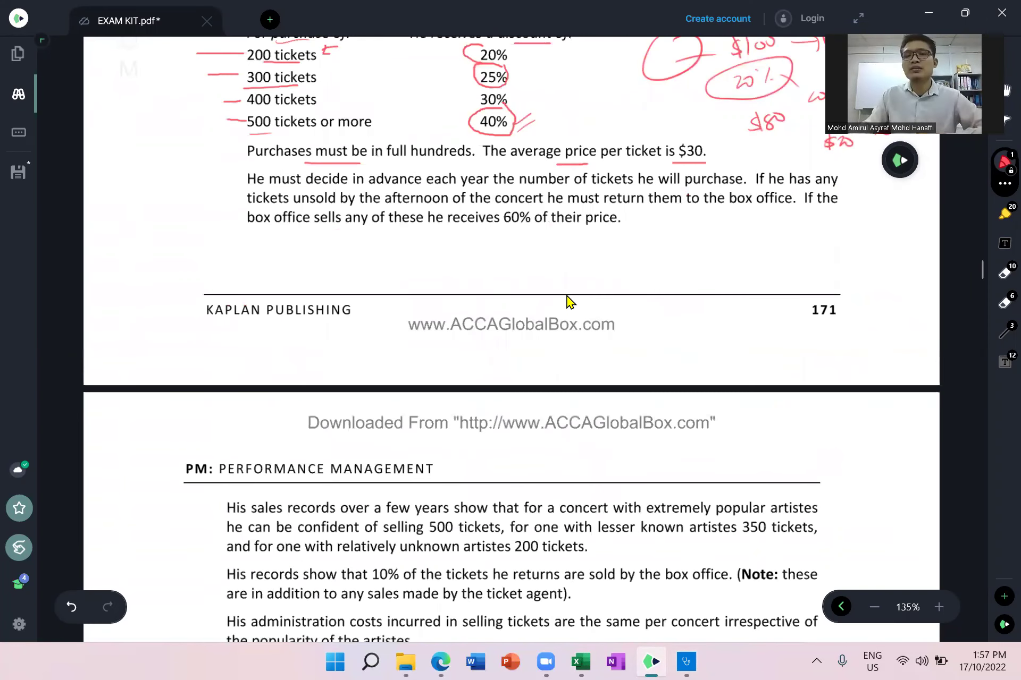
pyautogui.scroll(1, 636, 262)
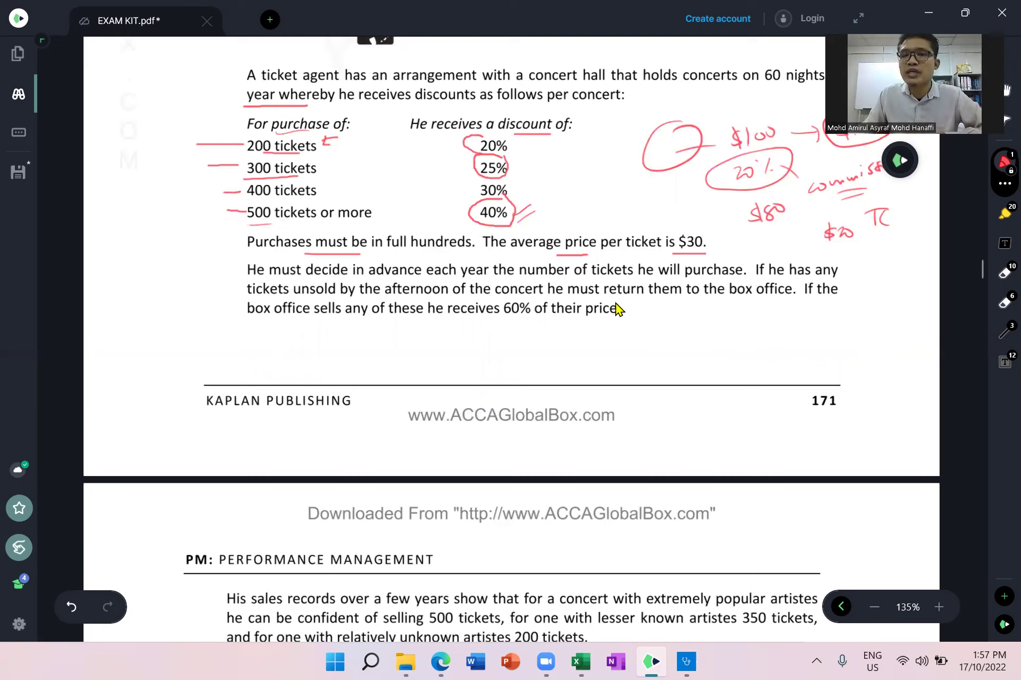
pyautogui.moveTo(611, 296); pyautogui.dragTo(671, 297)
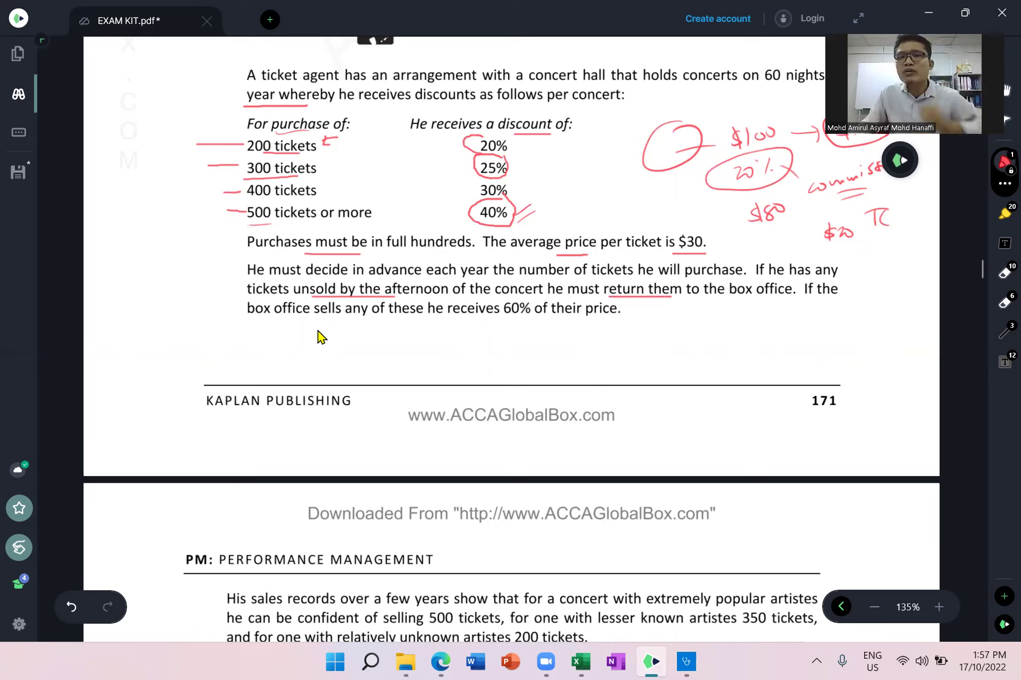
pyautogui.moveTo(496, 325); pyautogui.dragTo(602, 327)
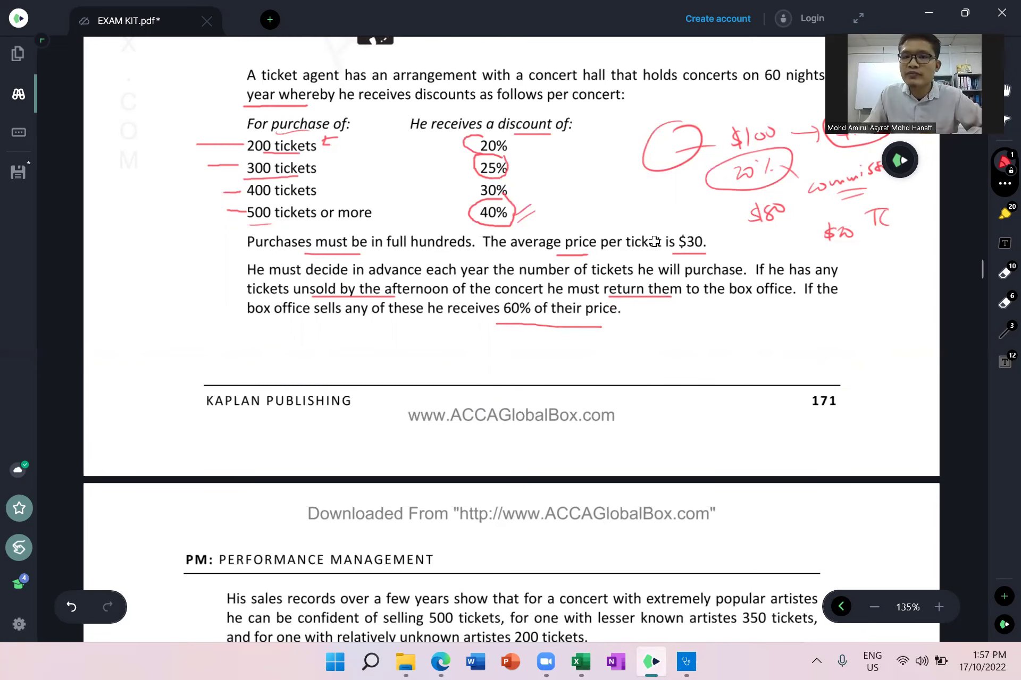
# Step: In EXAM KIT.pdf, handwrite 100 with an arrow and 60% below the unsold-ticket paragraph, and draw a box around the 100
pyautogui.hotkey('alt', 'Tab')
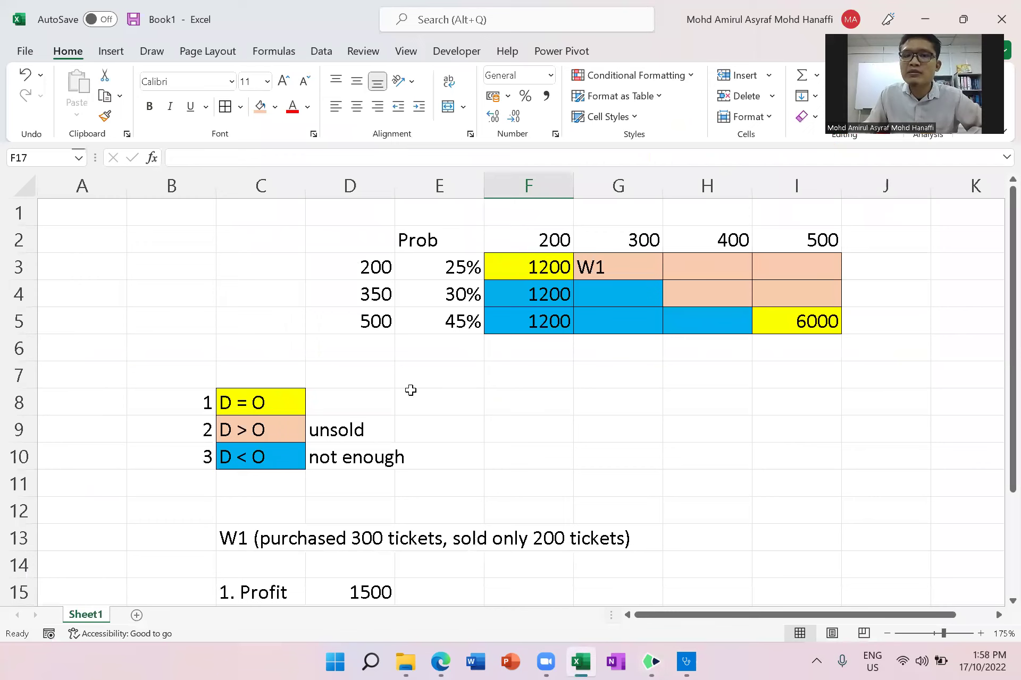
pyautogui.scroll(-2, 369, 458)
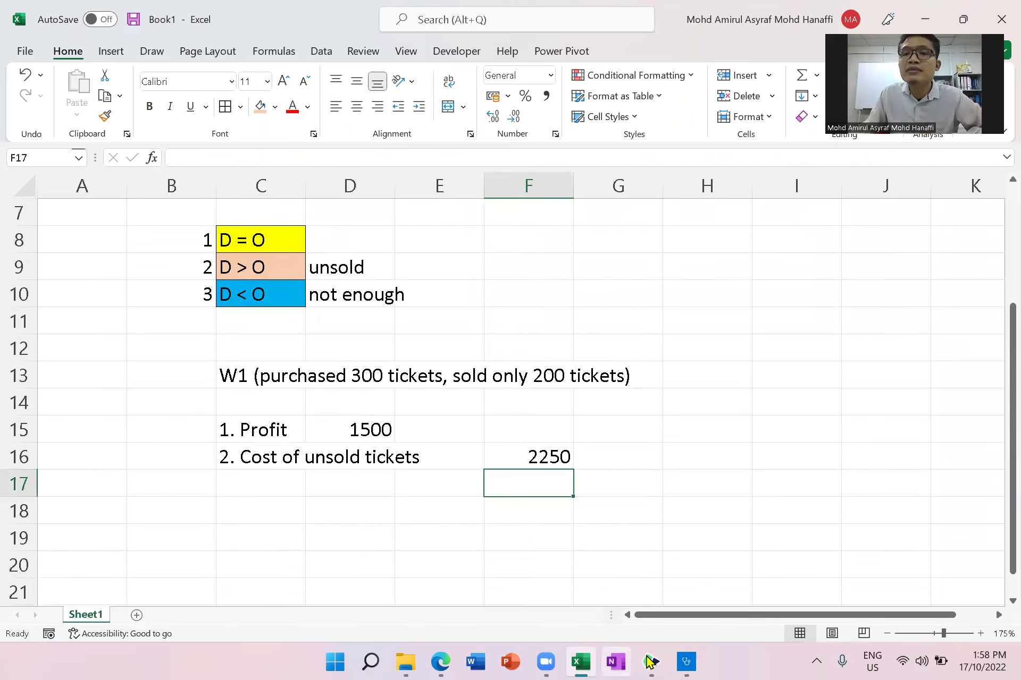
pyautogui.click(650, 661)
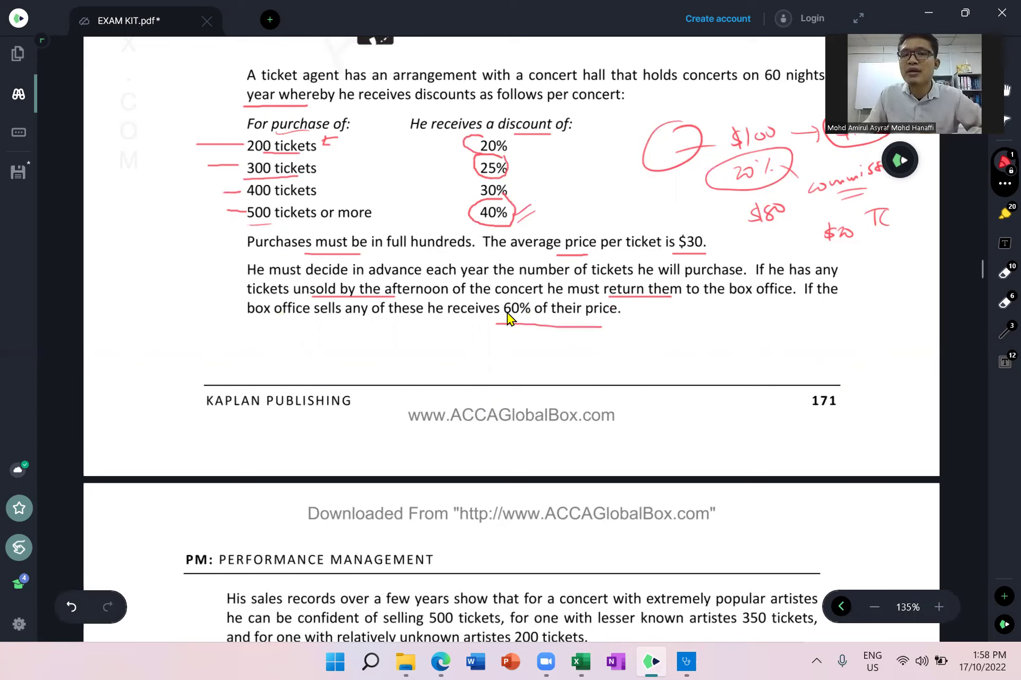
pyautogui.moveTo(689, 333)
pyautogui.mouseDown()
pyautogui.moveTo(690, 354)
pyautogui.moveTo(705, 337)
pyautogui.moveTo(846, 341)
pyautogui.mouseUp()
pyautogui.moveTo(825, 332)
pyautogui.mouseDown()
pyautogui.moveTo(840, 353)
pyautogui.moveTo(770, 380)
pyautogui.mouseUp()
pyautogui.moveTo(795, 371); pyautogui.dragTo(809, 371)
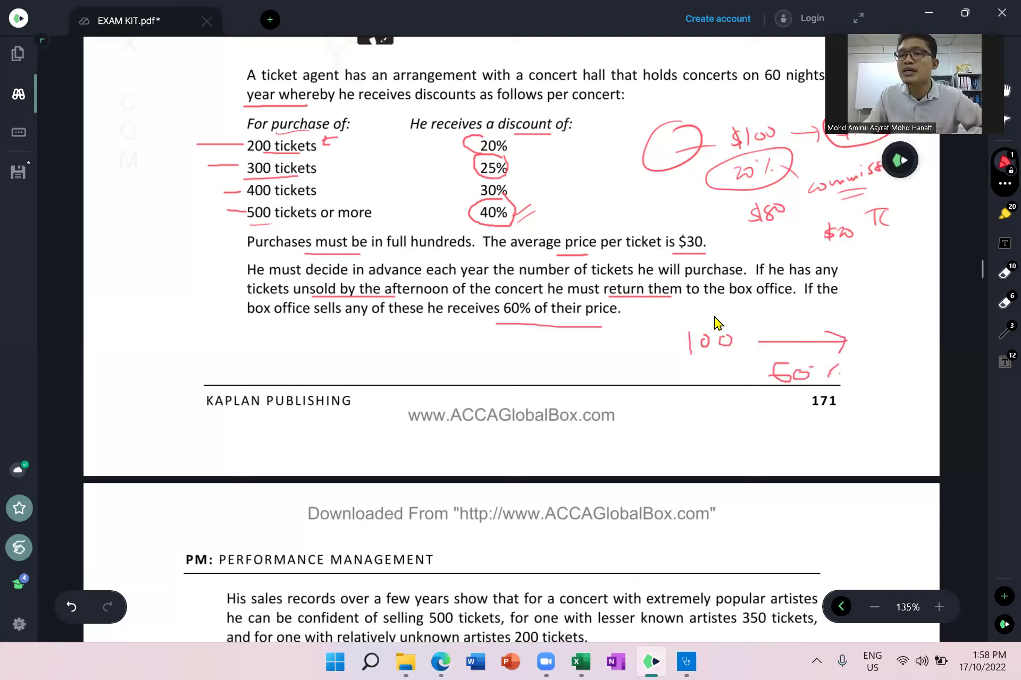
pyautogui.moveTo(693, 316); pyautogui.dragTo(691, 315)
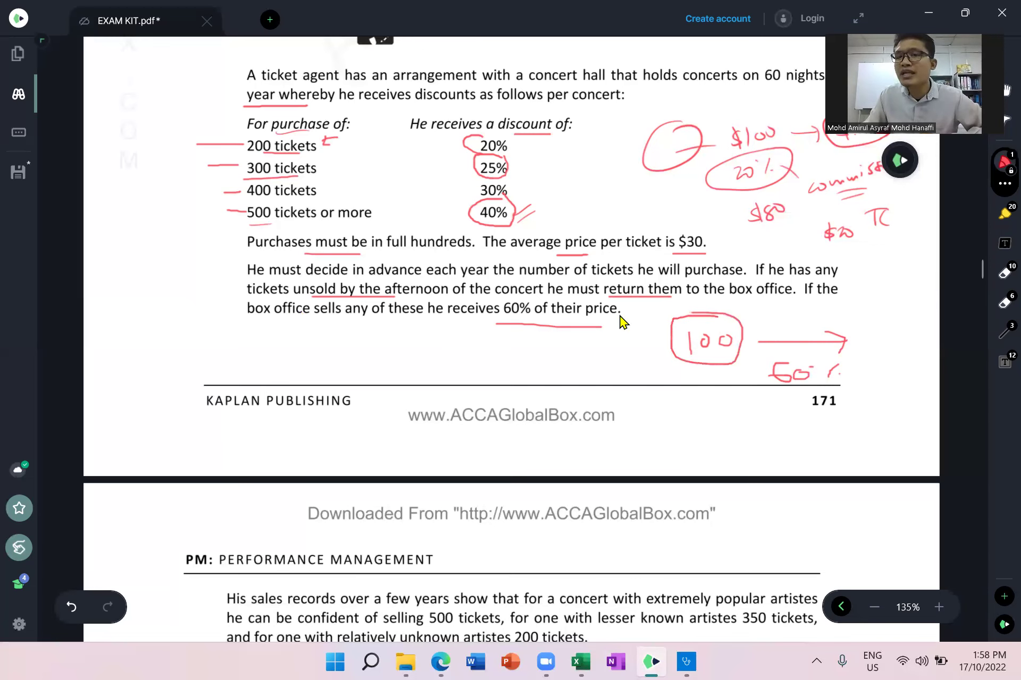
# Step: Mark the paragraph about 10% of returned tickets being sold by the box office with a handwritten arrow
pyautogui.scroll(-5, 326, 341)
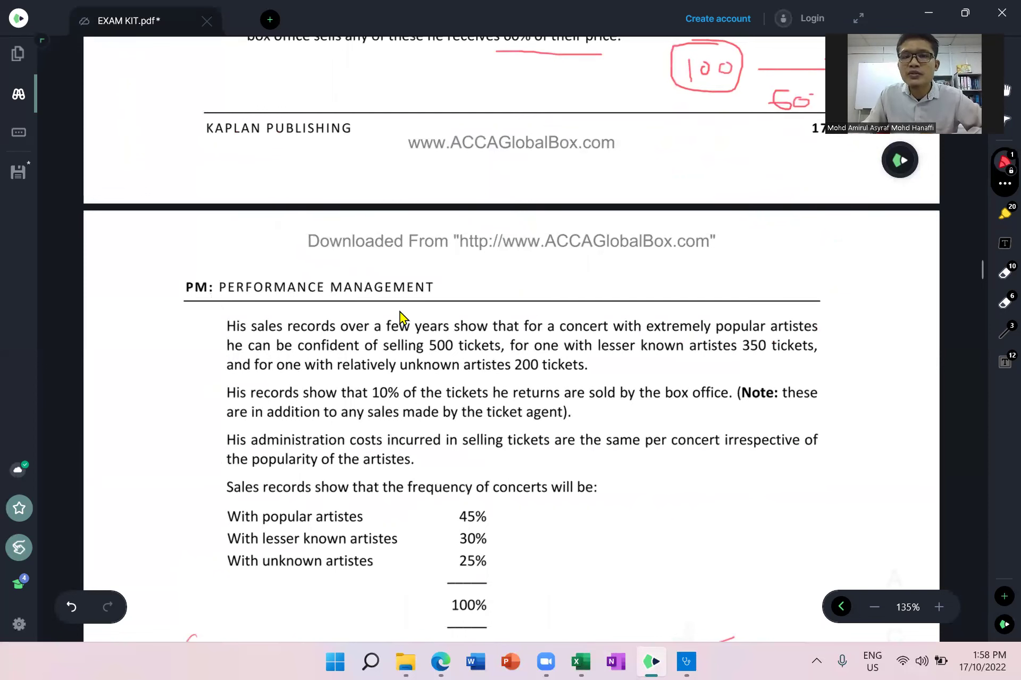
pyautogui.scroll(-3, 406, 318)
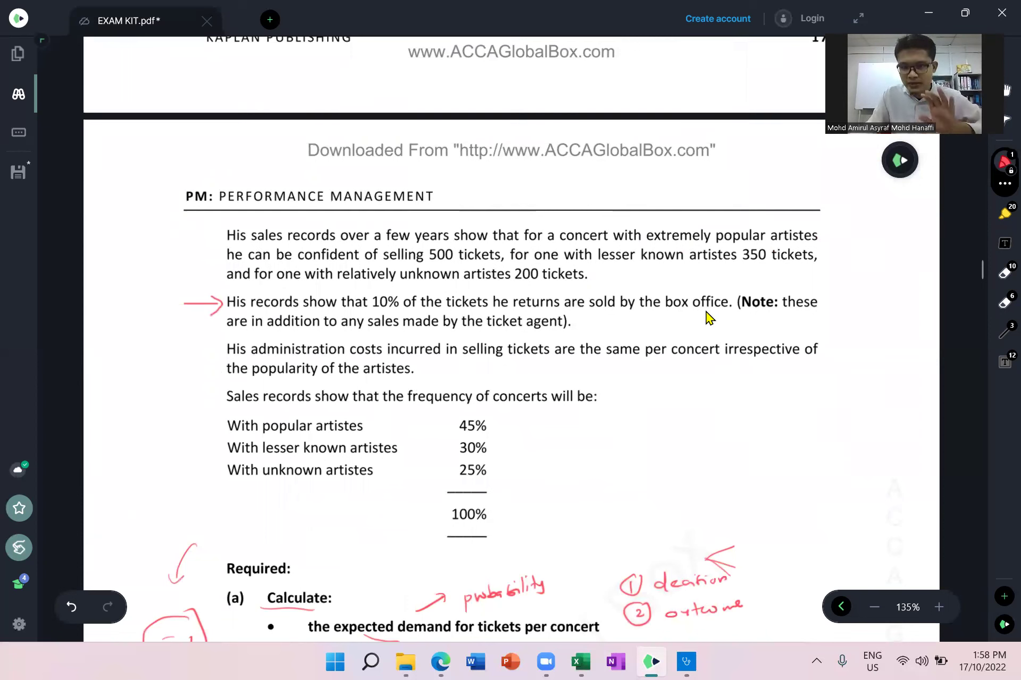
pyautogui.scroll(9, 641, 266)
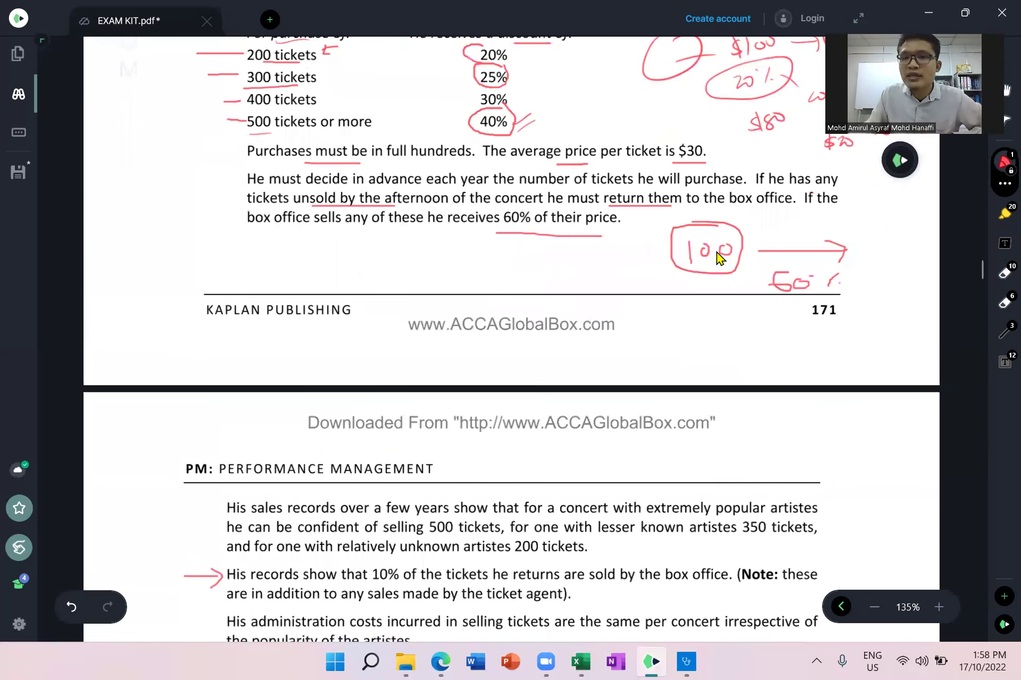
# Step: Label the sketched arrow "return", circle the handwritten 60%, and cross out the boxed 100
pyautogui.moveTo(769, 230); pyautogui.dragTo(820, 228)
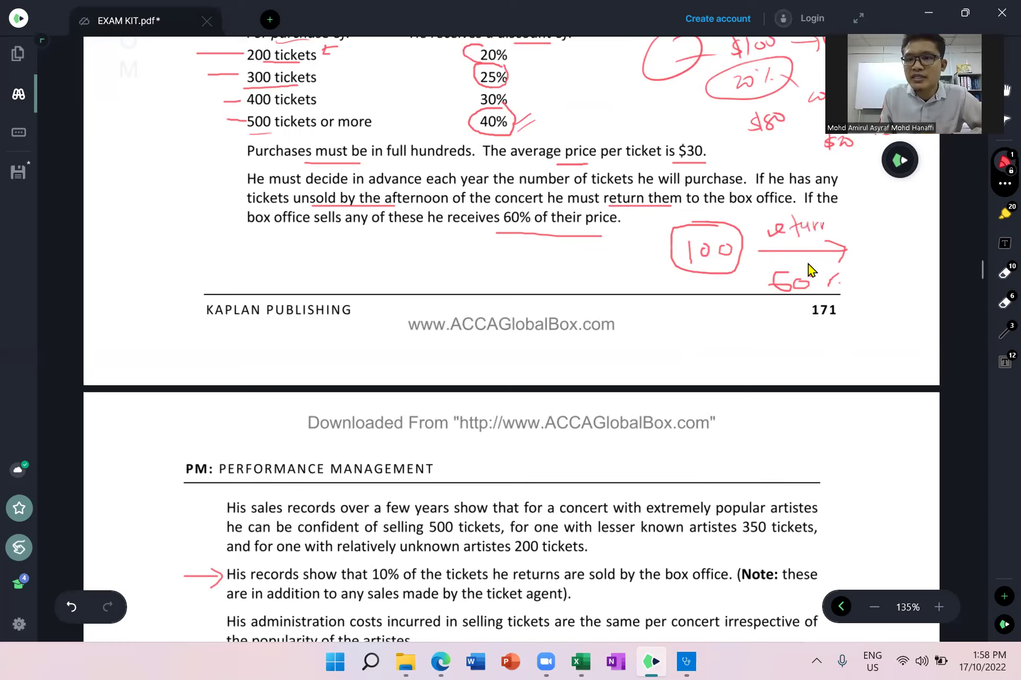
pyautogui.moveTo(809, 270); pyautogui.dragTo(809, 268)
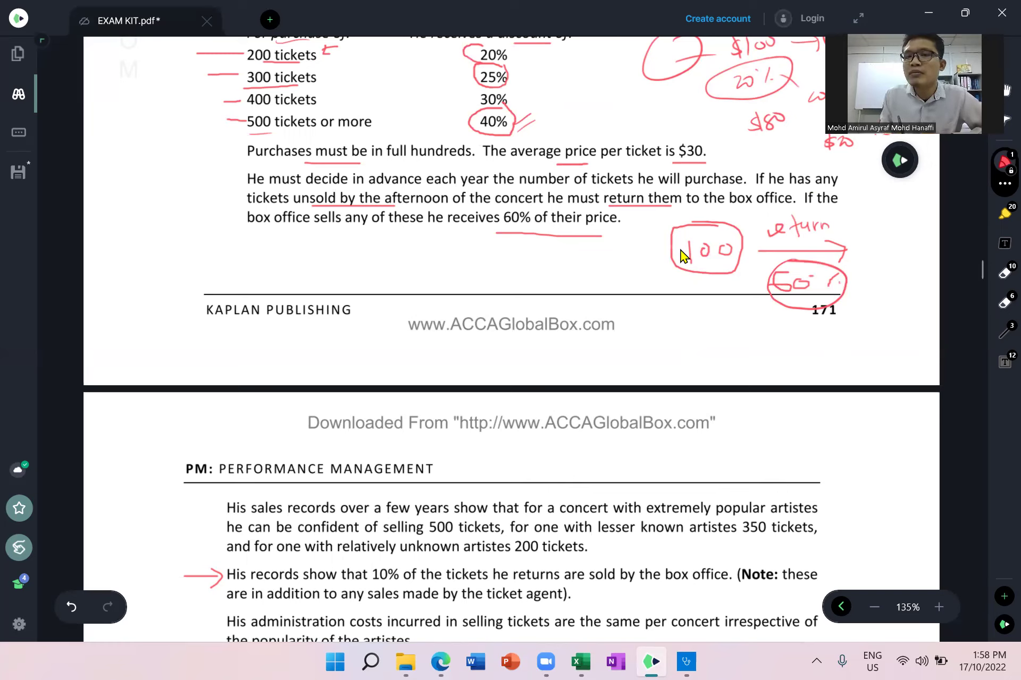
pyautogui.moveTo(712, 221); pyautogui.dragTo(677, 273)
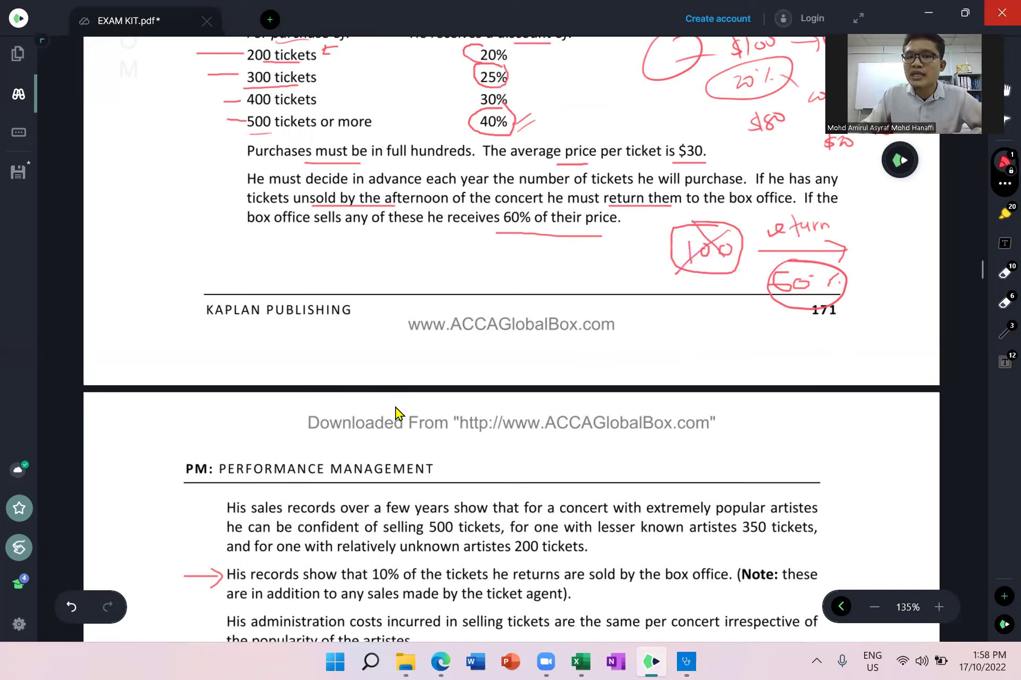
# Step: Underline "10%" in the sentence about returned tickets sold by the box office
pyautogui.scroll(-3, 367, 412)
pyautogui.moveTo(362, 405); pyautogui.dragTo(410, 399)
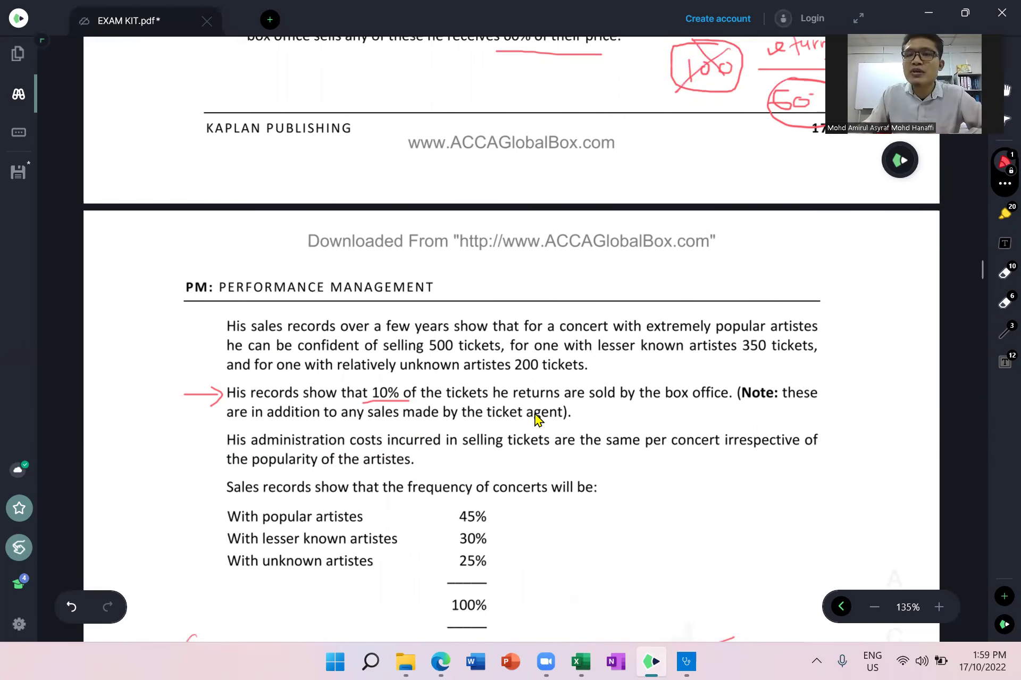
pyautogui.scroll(2, 537, 420)
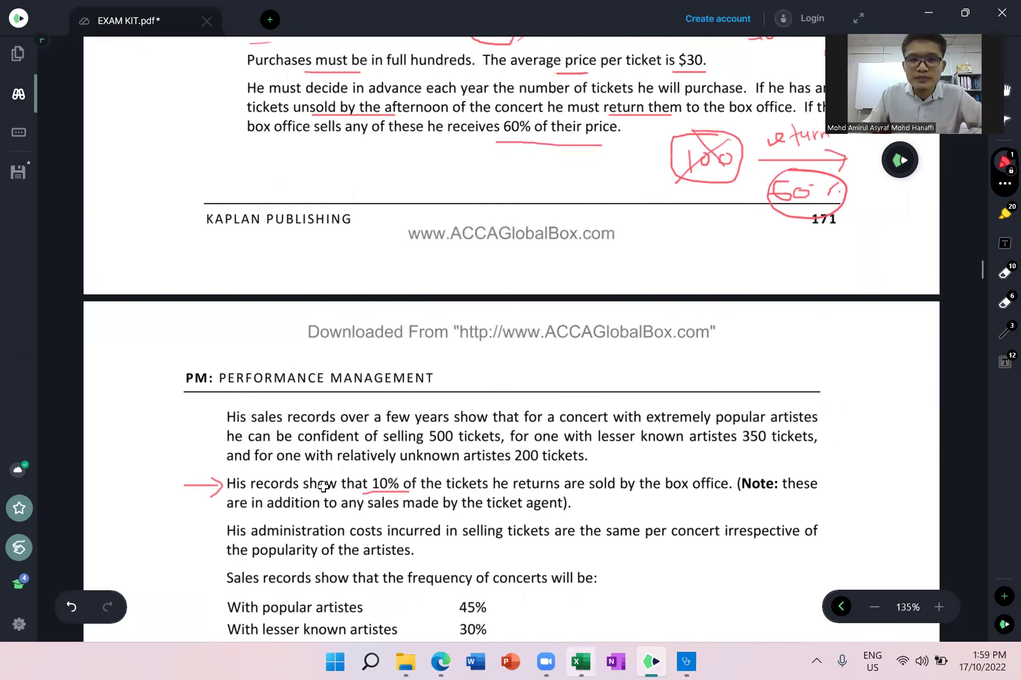
# Step: Switch to Excel and enter the label "3. Profit from tickets returned" in C17
pyautogui.hotkey('alt', 'Tab')
pyautogui.click(269, 487)
pyautogui.write('3')
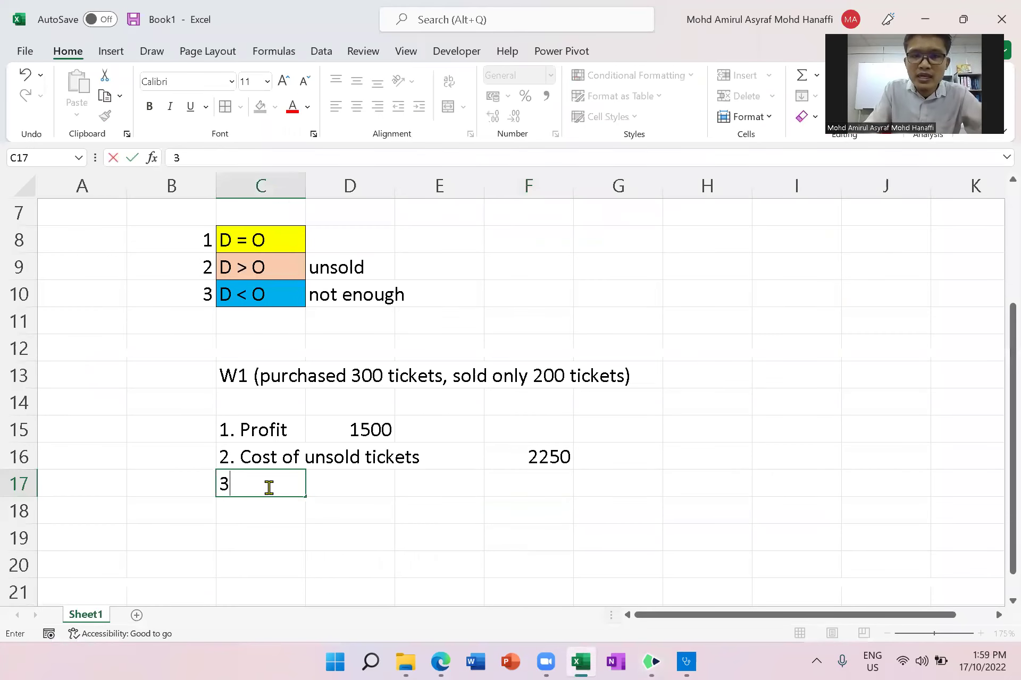
pyautogui.write('. Profit')
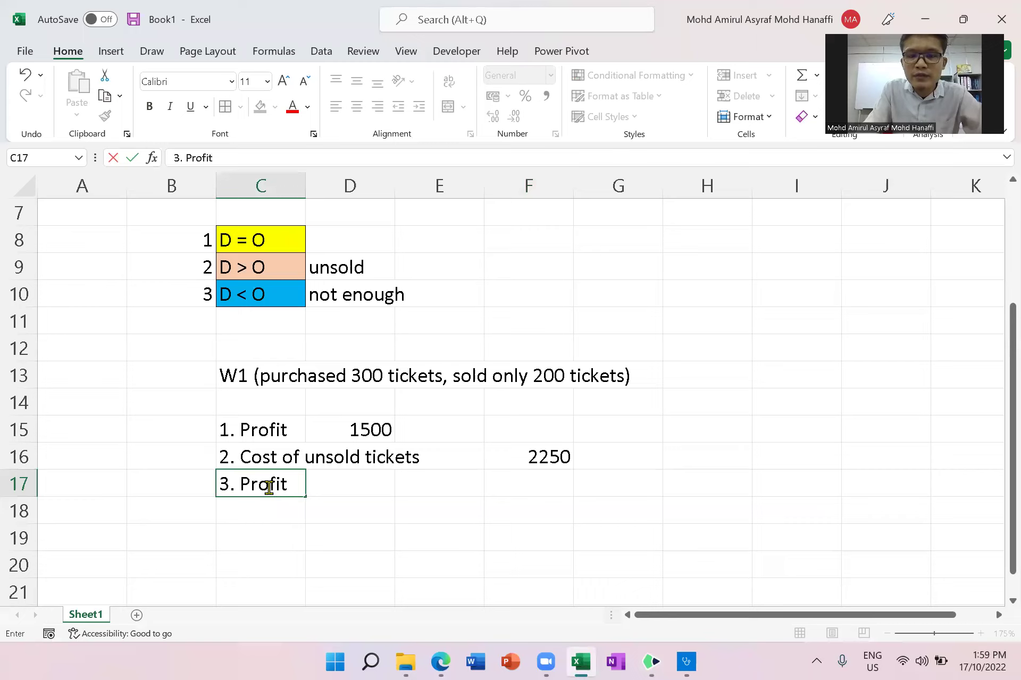
pyautogui.write(' from ticke')
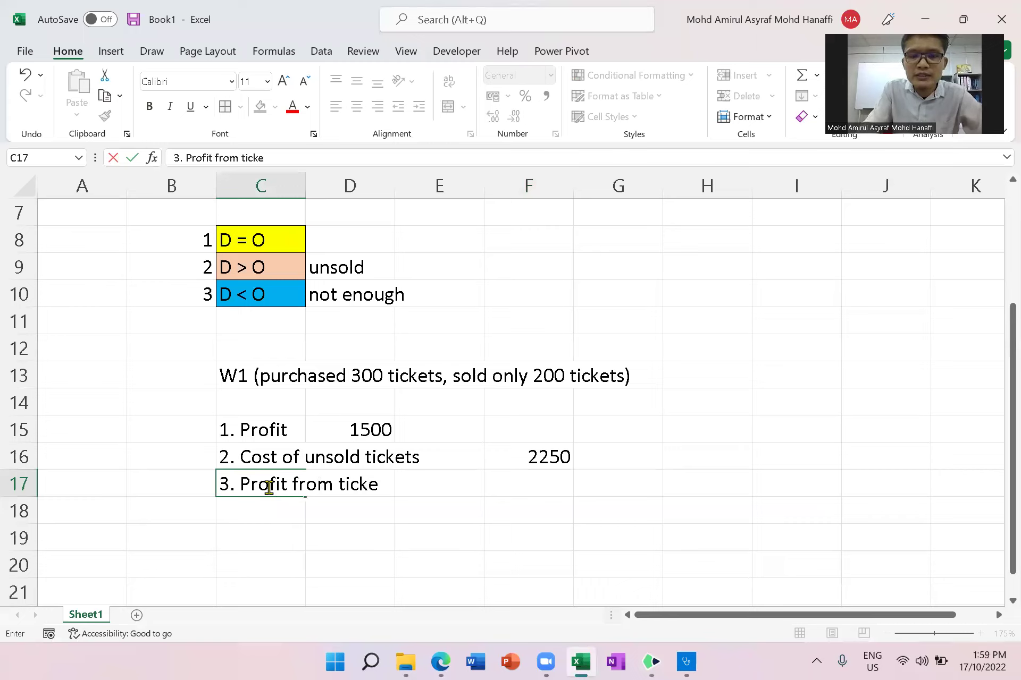
pyautogui.write('ts returned')
pyautogui.press('Return')
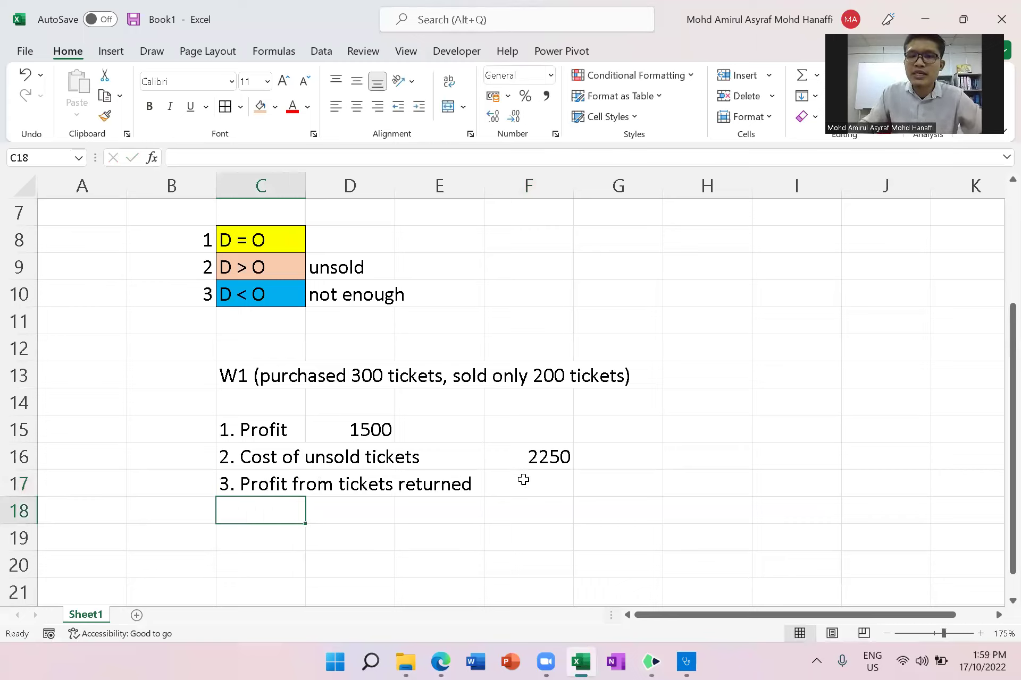
# Step: Enter the returned-ticket profit formula =100*30*0.1*0.6 in F17
pyautogui.click(523, 477)
pyautogui.write('=100')
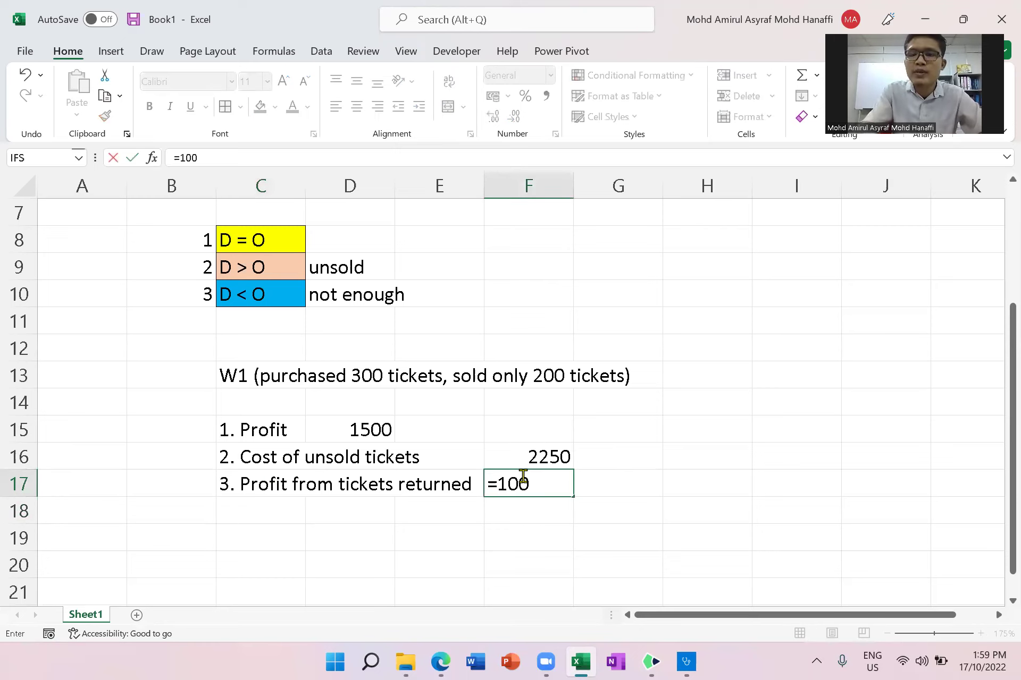
pyautogui.write('*')
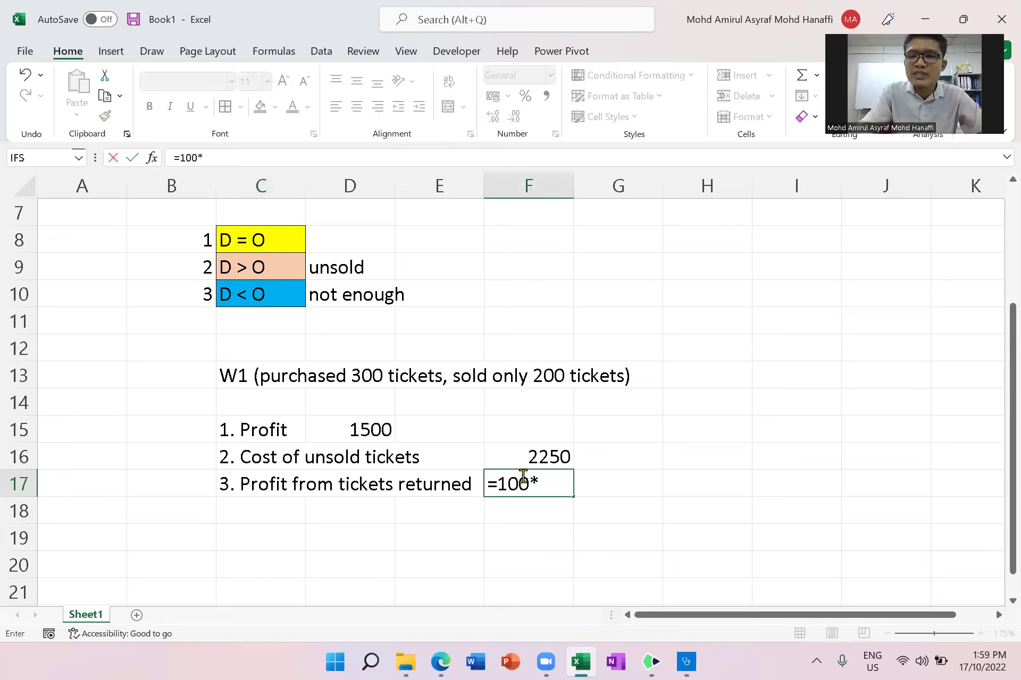
pyautogui.write('0.1')
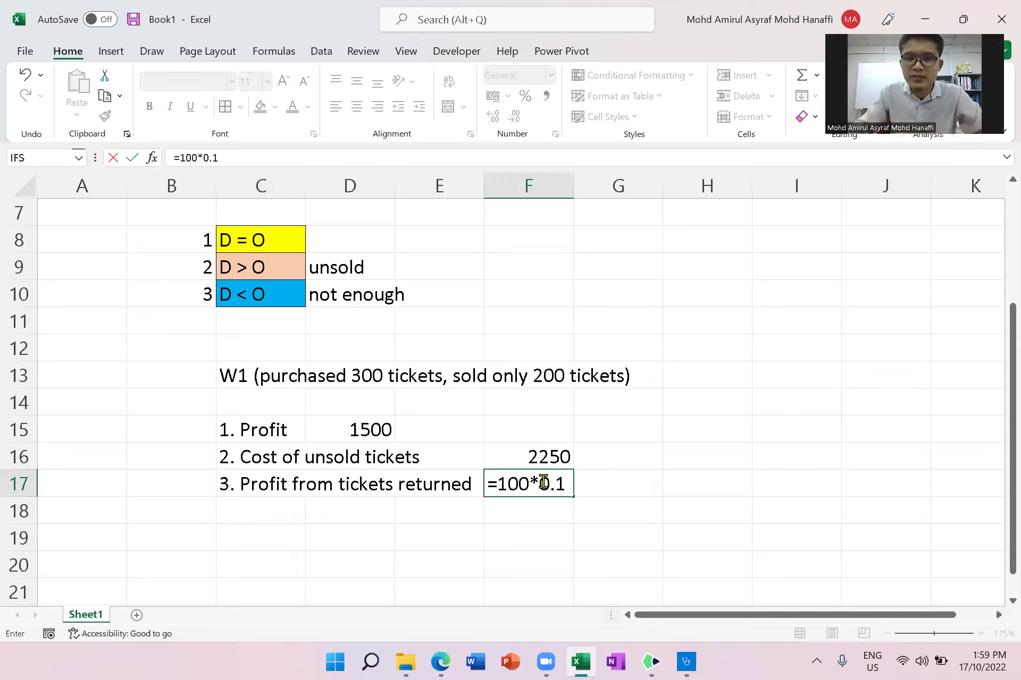
pyautogui.write('30*')
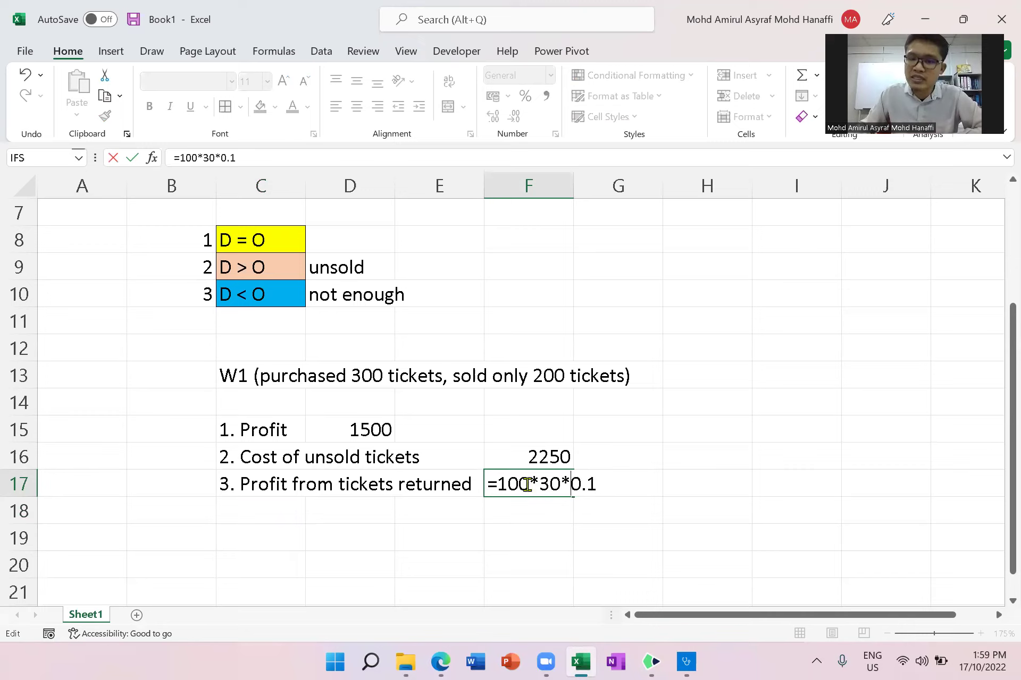
pyautogui.click(628, 488)
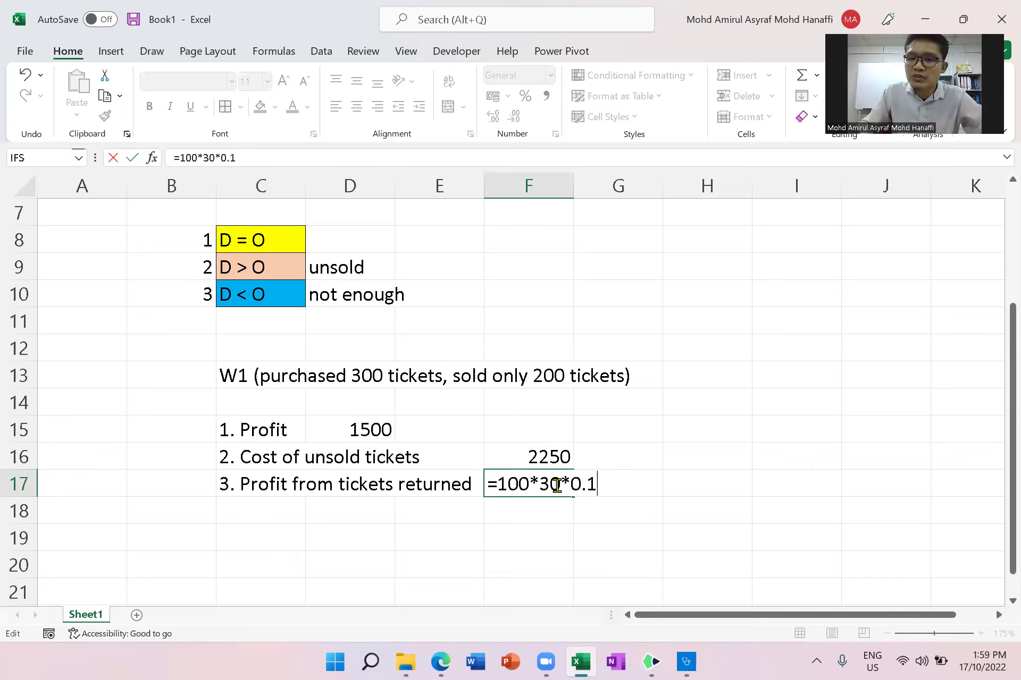
pyautogui.write('*')
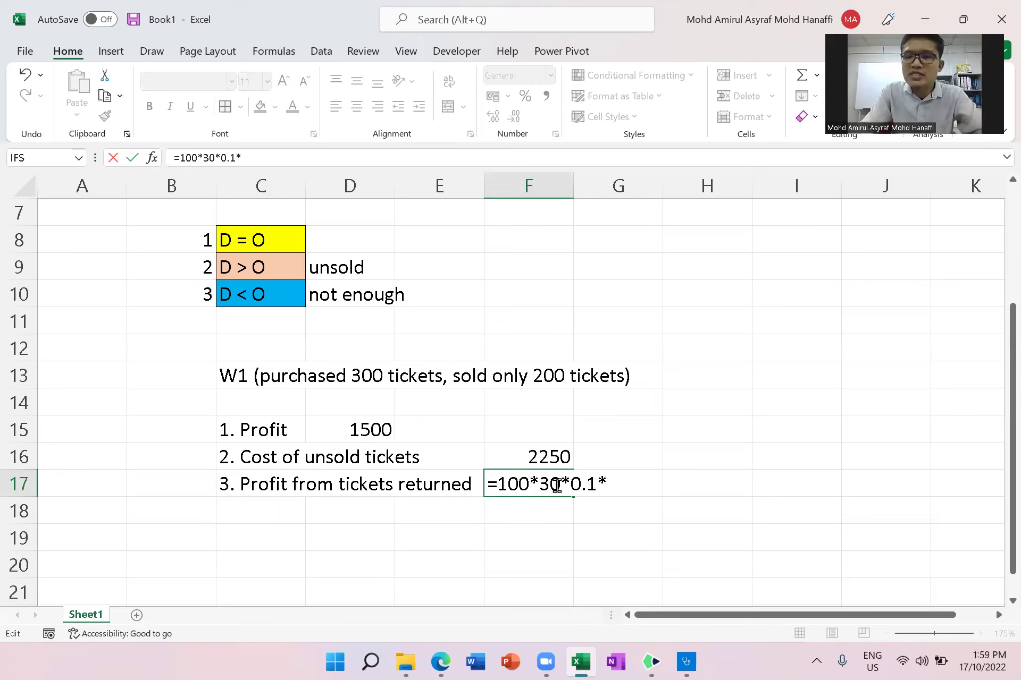
pyautogui.write('0.6')
pyautogui.press('Return')
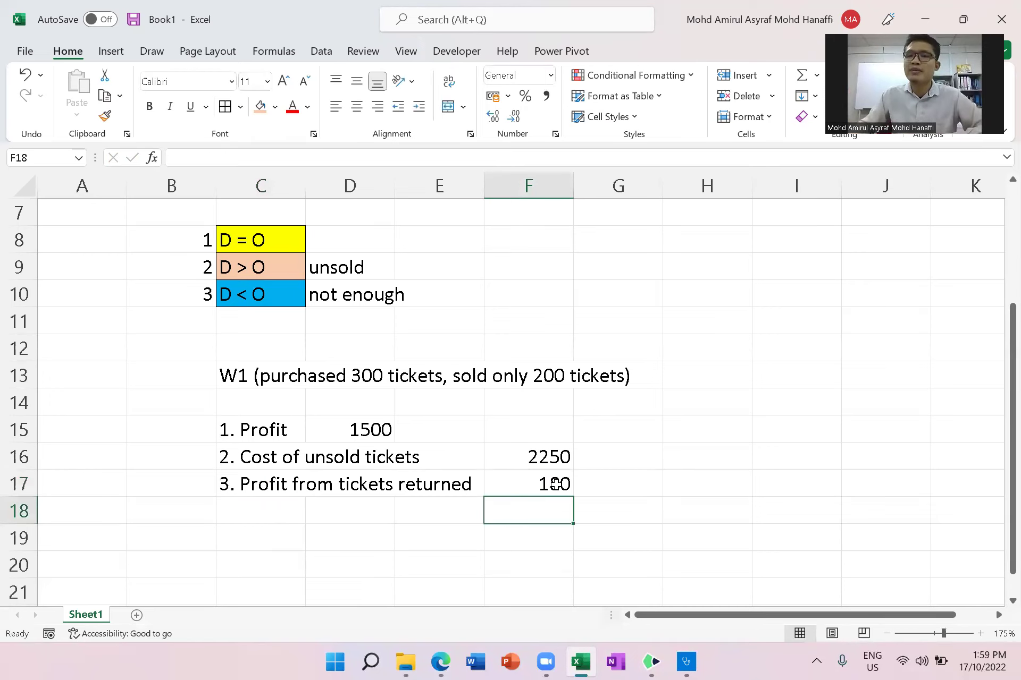
# Step: Enter the label "Net profit" in C18 below the three W1 components
pyautogui.click(741, 515)
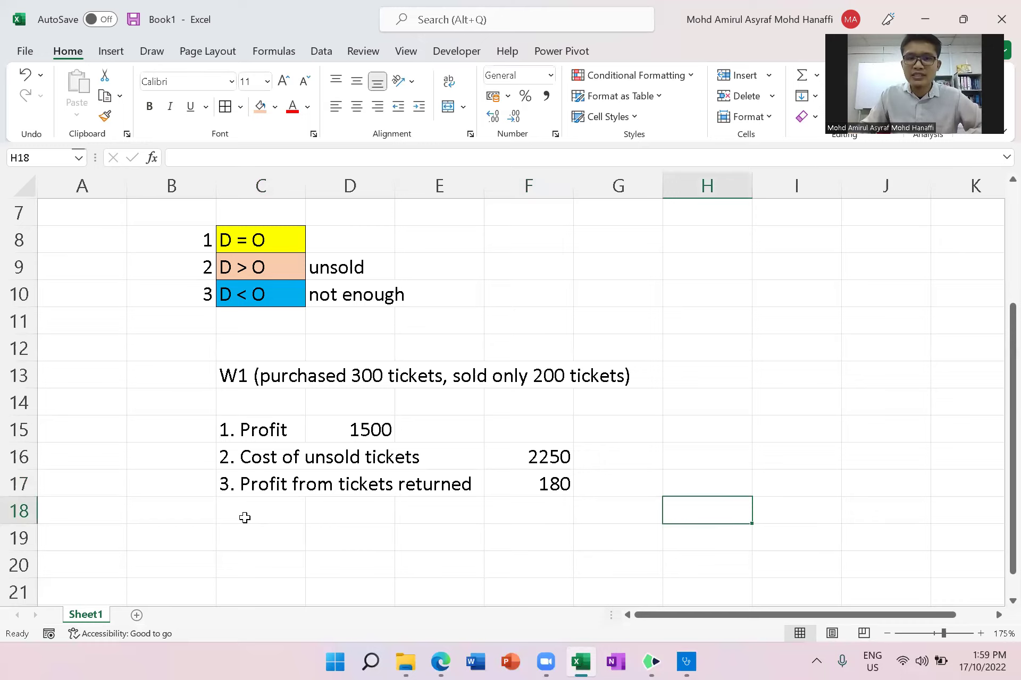
pyautogui.press('Left')
pyautogui.press('Left')
pyautogui.press('Left')
pyautogui.press('Left')
pyautogui.press('Left')
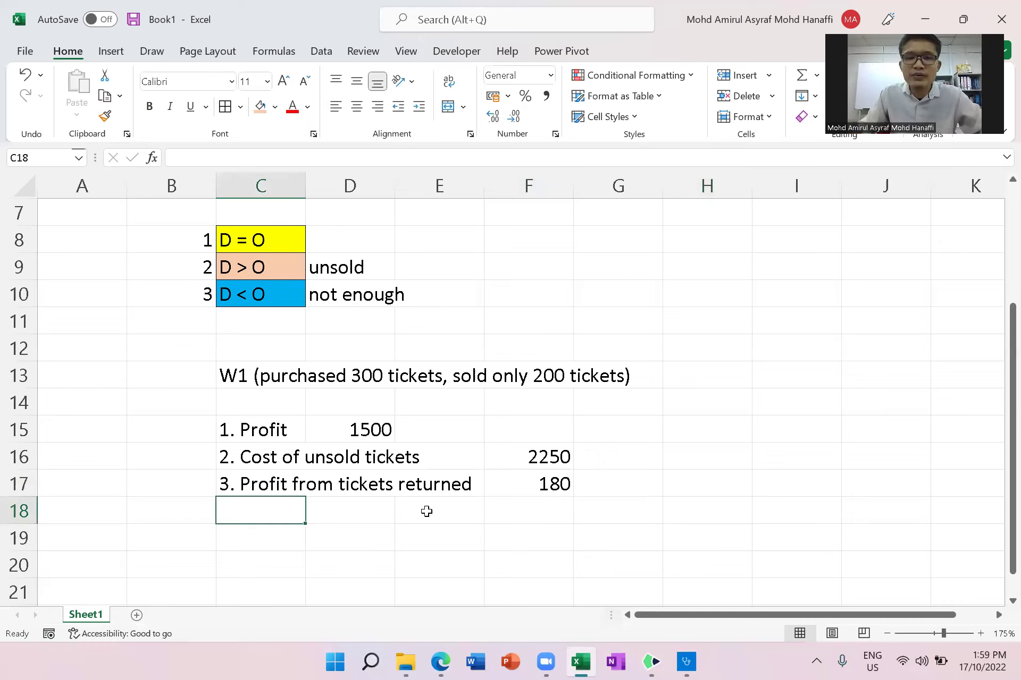
pyautogui.write('Net')
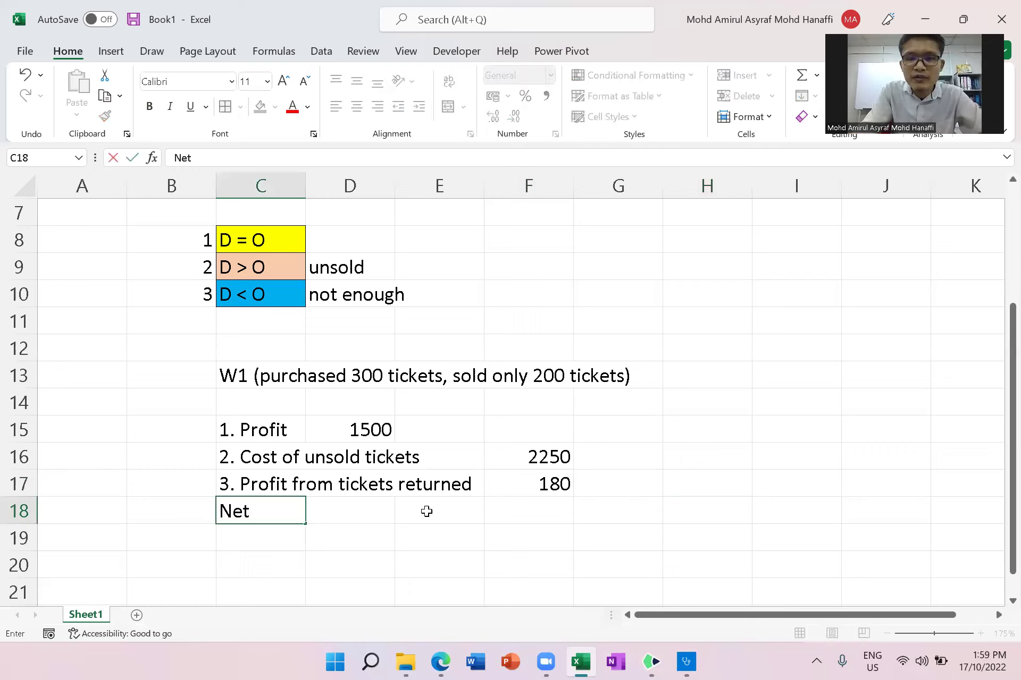
pyautogui.write(' profi')
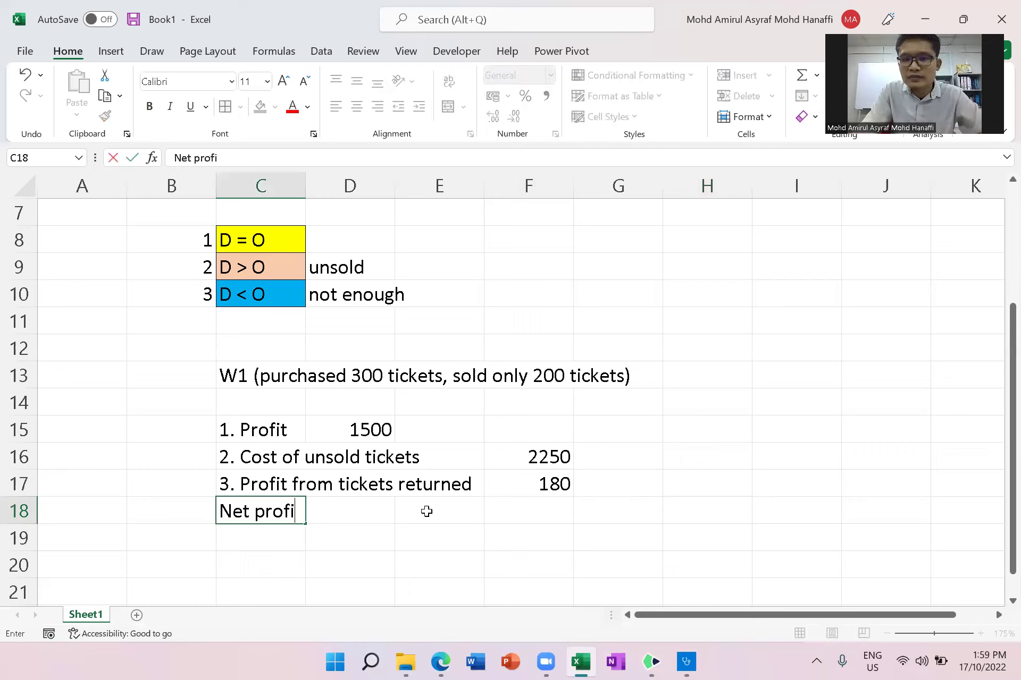
pyautogui.write('t')
# Step: Calculate the net profit in F18 with the formula =D15-F16+F17
pyautogui.press('Tab')
pyautogui.press('Tab')
pyautogui.press('Tab')
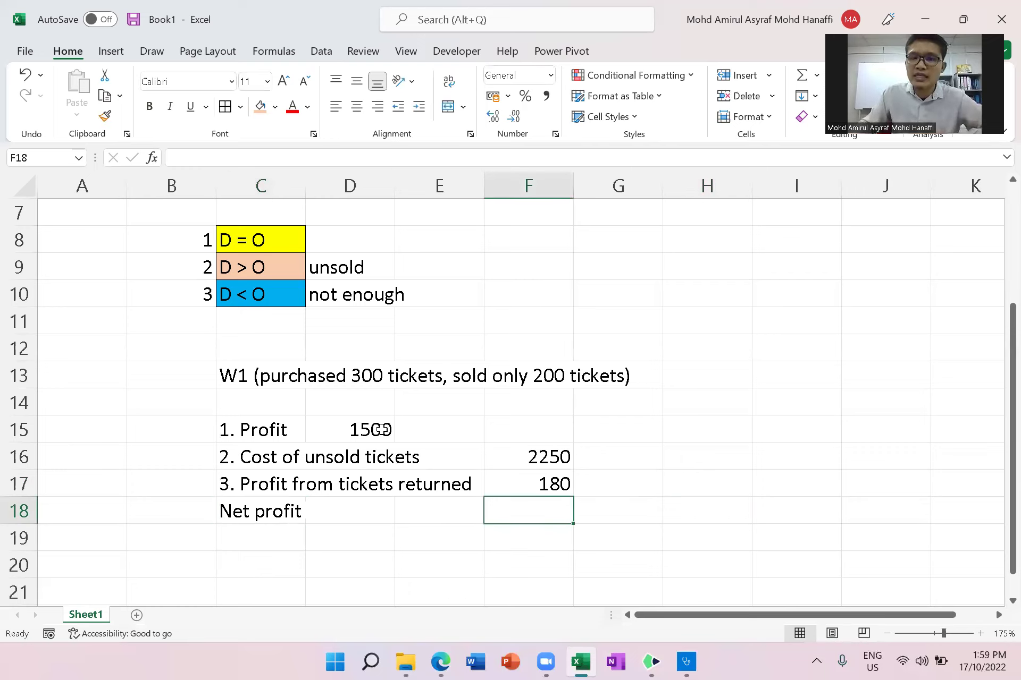
pyautogui.write('=')
pyautogui.click(334, 427)
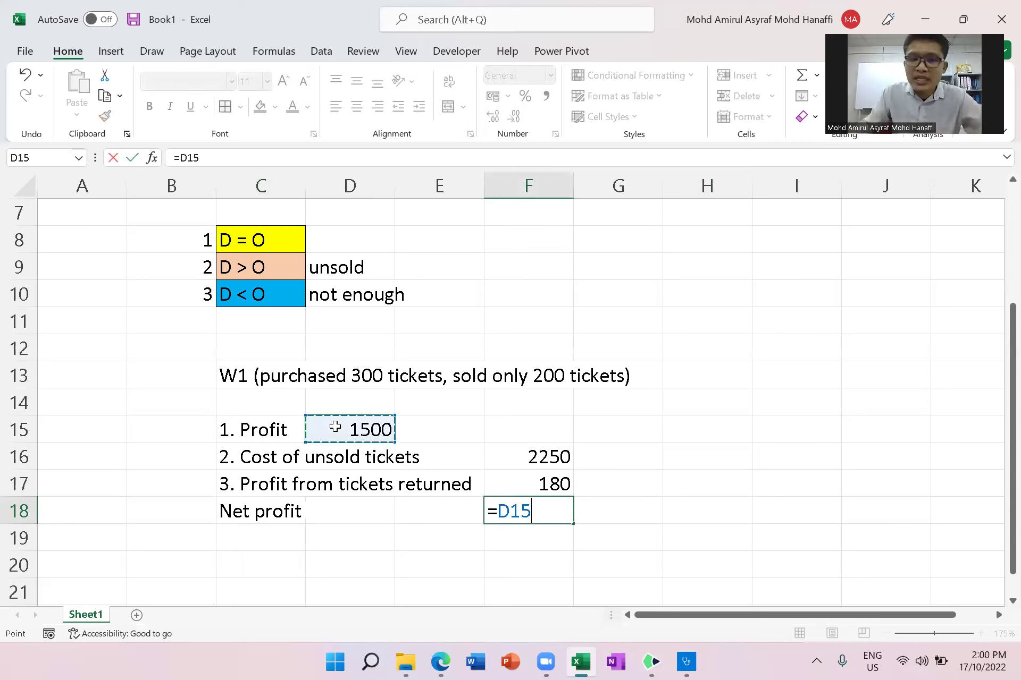
pyautogui.write('-')
pyautogui.click(505, 456)
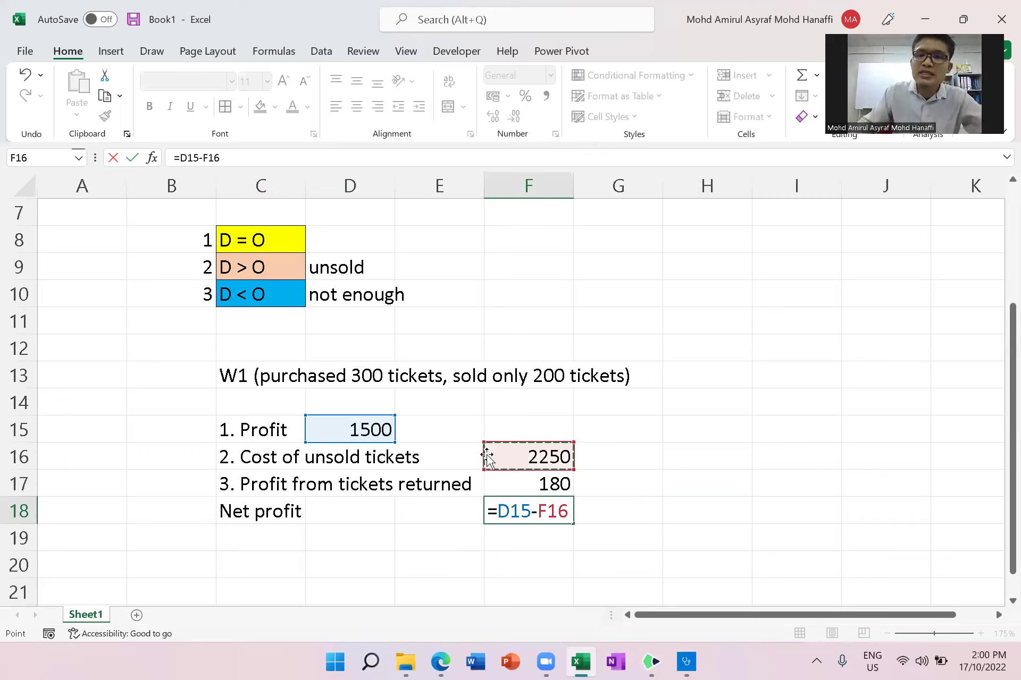
pyautogui.write('+')
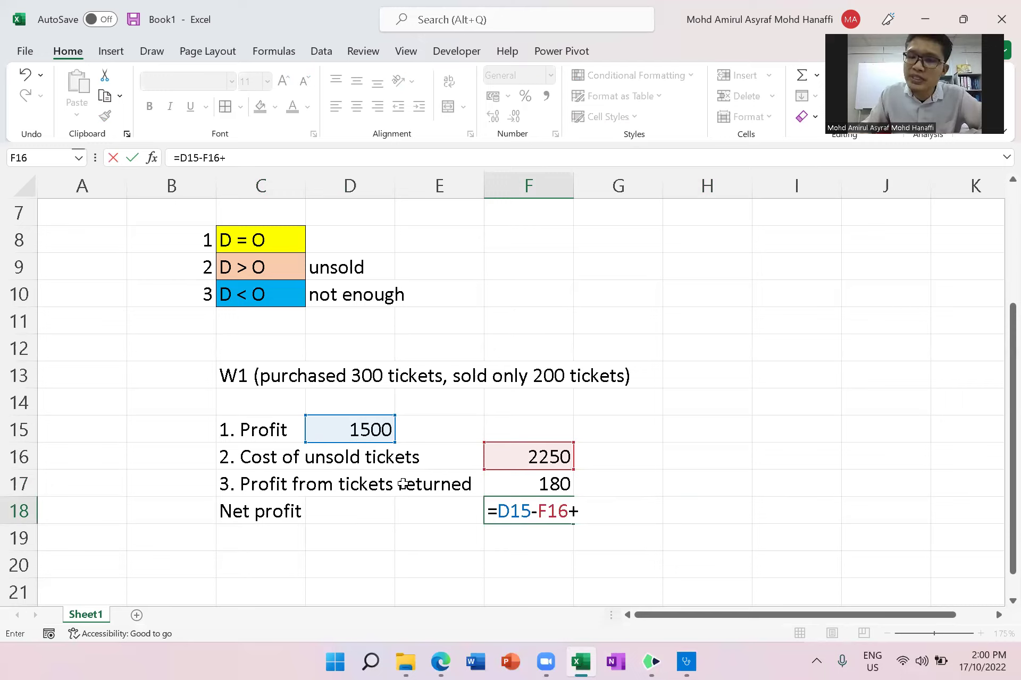
pyautogui.click(520, 484)
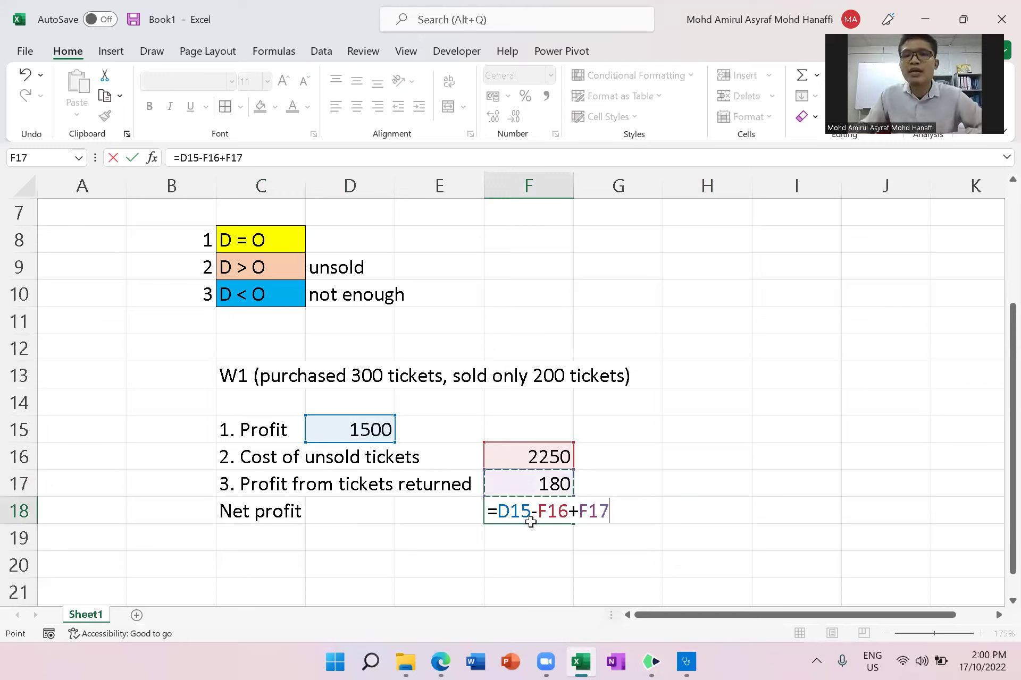
pyautogui.press('Return')
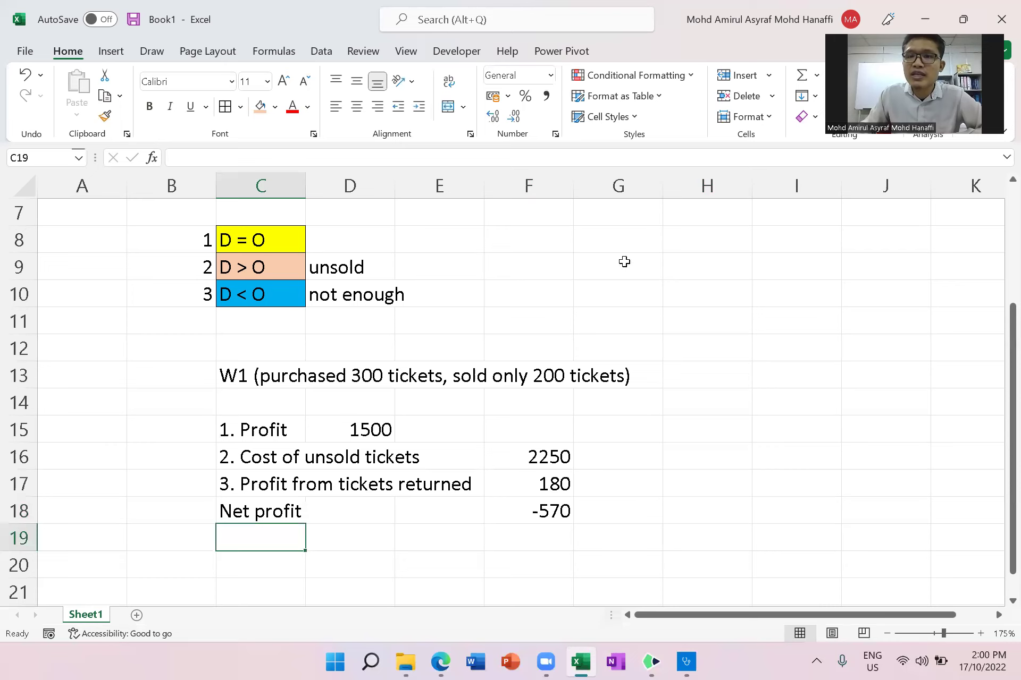
pyautogui.scroll(2, 622, 262)
pyautogui.scroll(-3, 610, 271)
pyautogui.scroll(3, 610, 269)
pyautogui.scroll(-3, 631, 412)
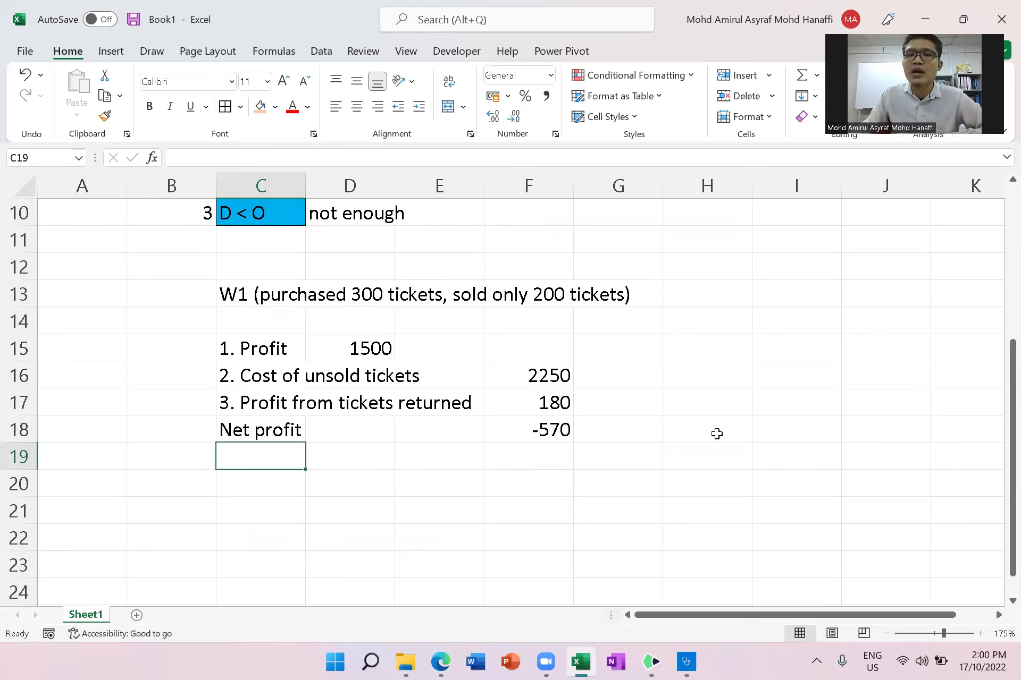
# Step: Examine the payoff table F3:I5 against the W1 net profit working in rows 13 to 18
pyautogui.scroll(3, 717, 434)
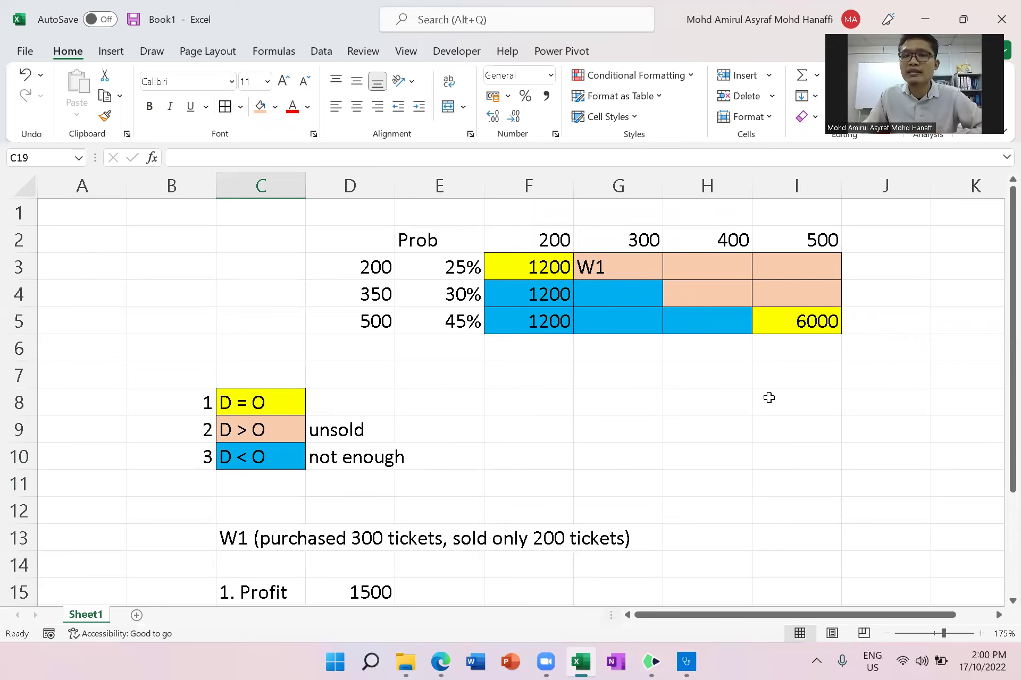
pyautogui.scroll(-3, 771, 397)
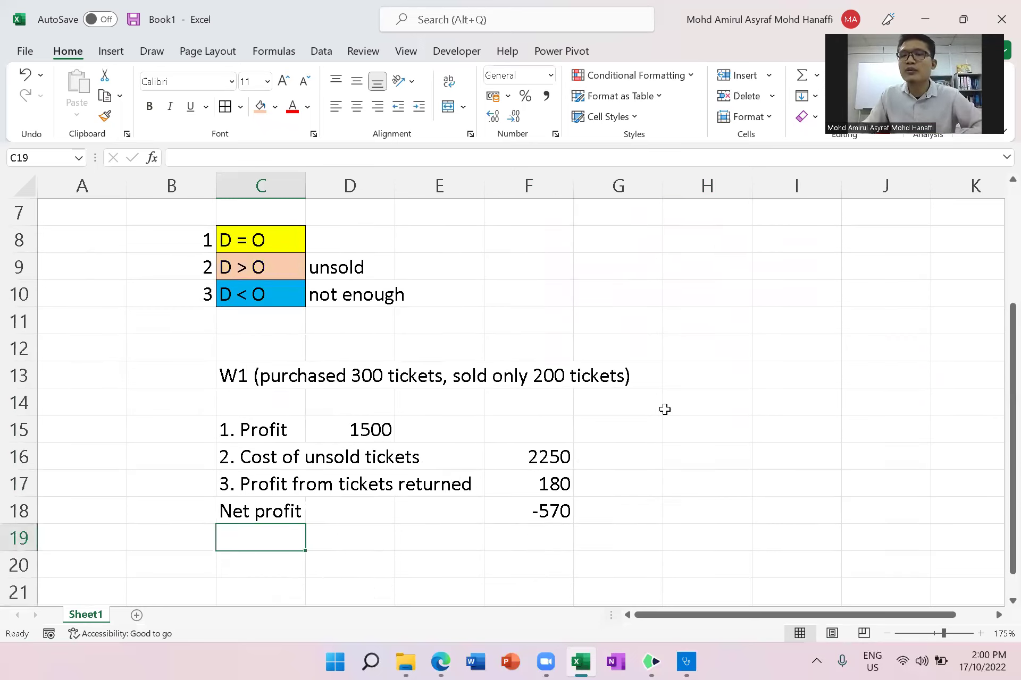
pyautogui.scroll(3, 662, 410)
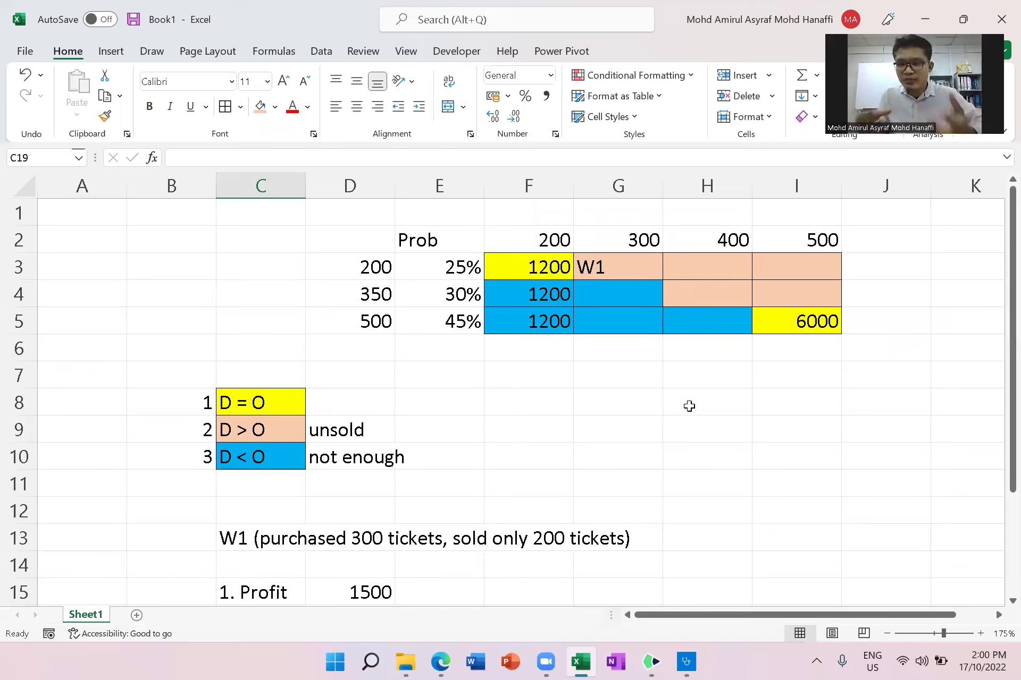
pyautogui.moveTo(532, 268)
pyautogui.mouseDown()
pyautogui.moveTo(768, 308)
pyautogui.moveTo(655, 327)
pyautogui.moveTo(797, 322)
pyautogui.mouseUp()
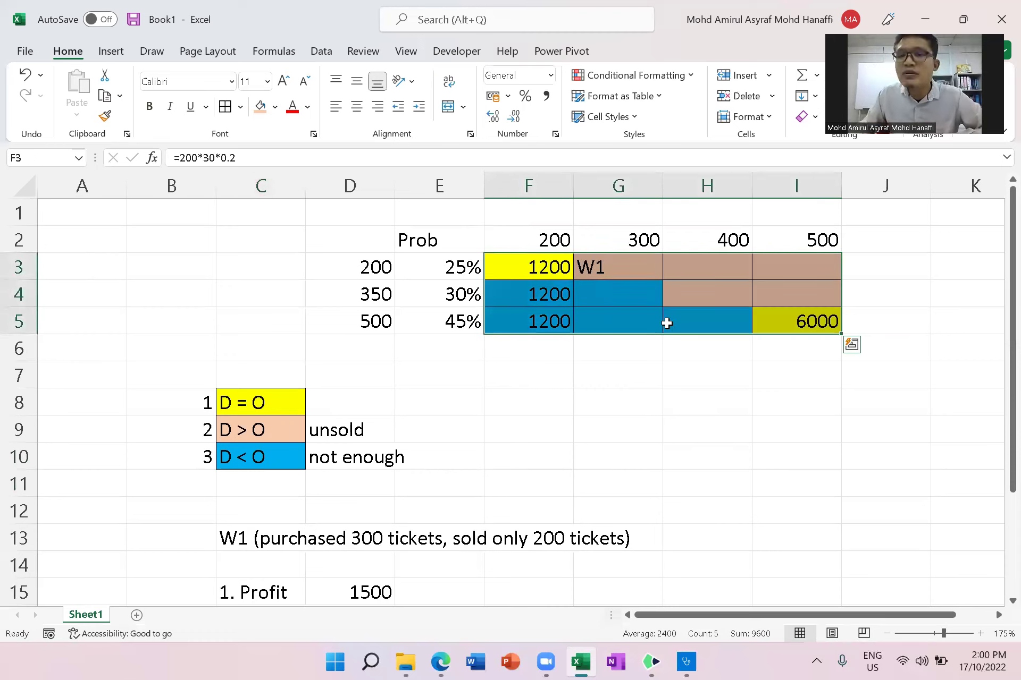
pyautogui.moveTo(631, 269); pyautogui.dragTo(788, 296)
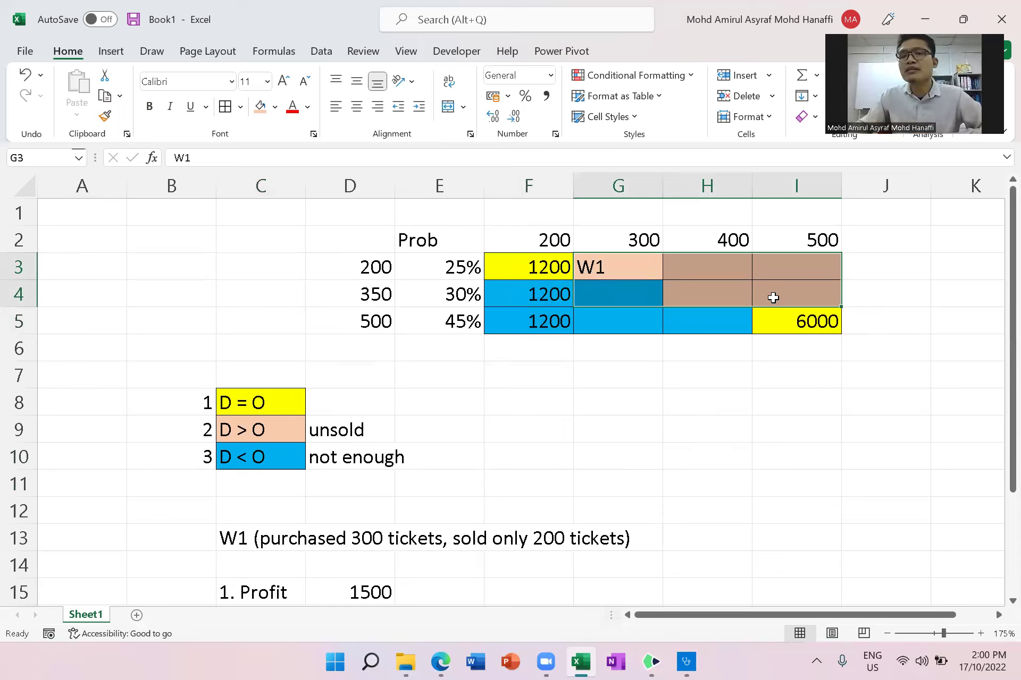
pyautogui.click(658, 355)
pyautogui.moveTo(533, 264); pyautogui.dragTo(774, 308)
pyautogui.moveTo(575, 272); pyautogui.dragTo(761, 319)
pyautogui.click(666, 447)
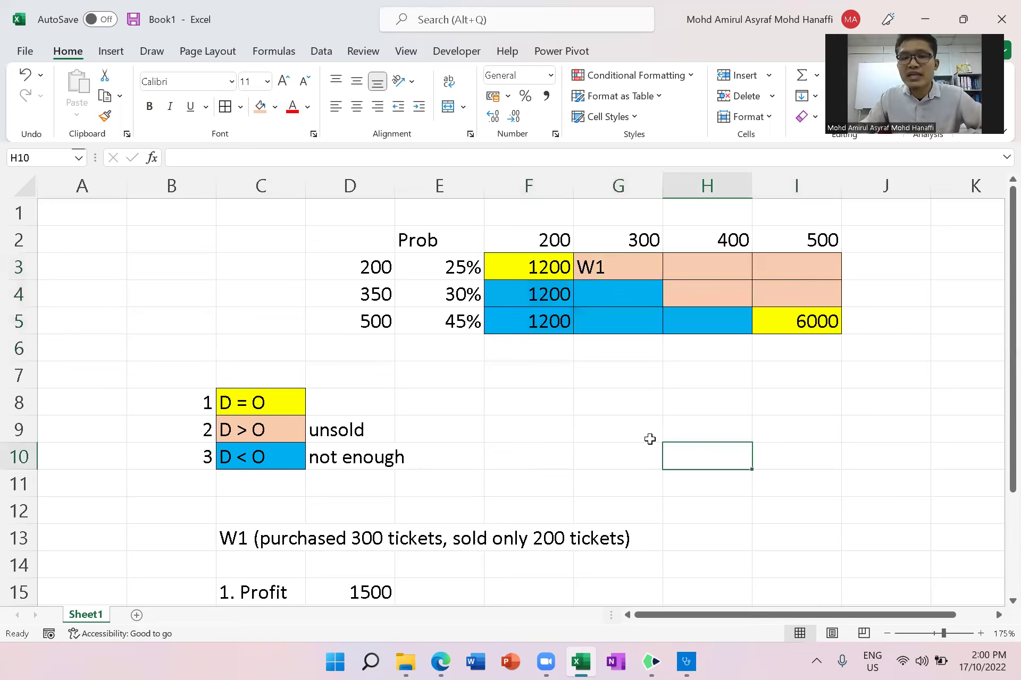
pyautogui.hotkey('ctrl', 'z')
pyautogui.hotkey('ctrl', 'z')
pyautogui.scroll(3, 712, 416)
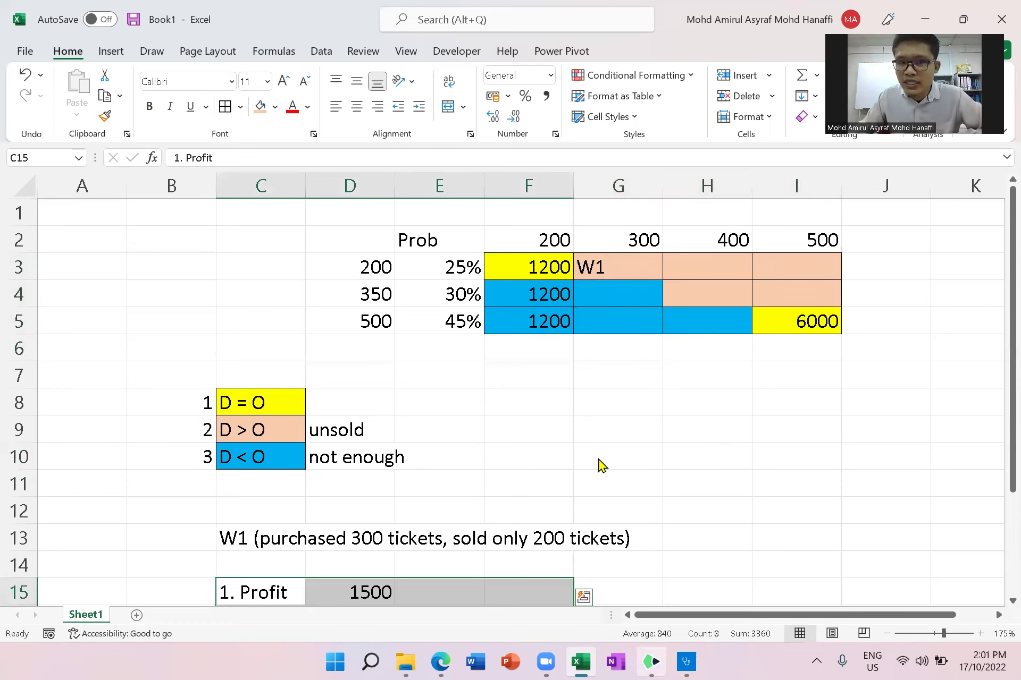
# Step: Switch to the exam kit PDF, circle the 5 marks of part (b) and cross out Maximin, Maximax and Minimax regret
pyautogui.hotkey('alt', 'Tab')
pyautogui.scroll(-10, 320, 317)
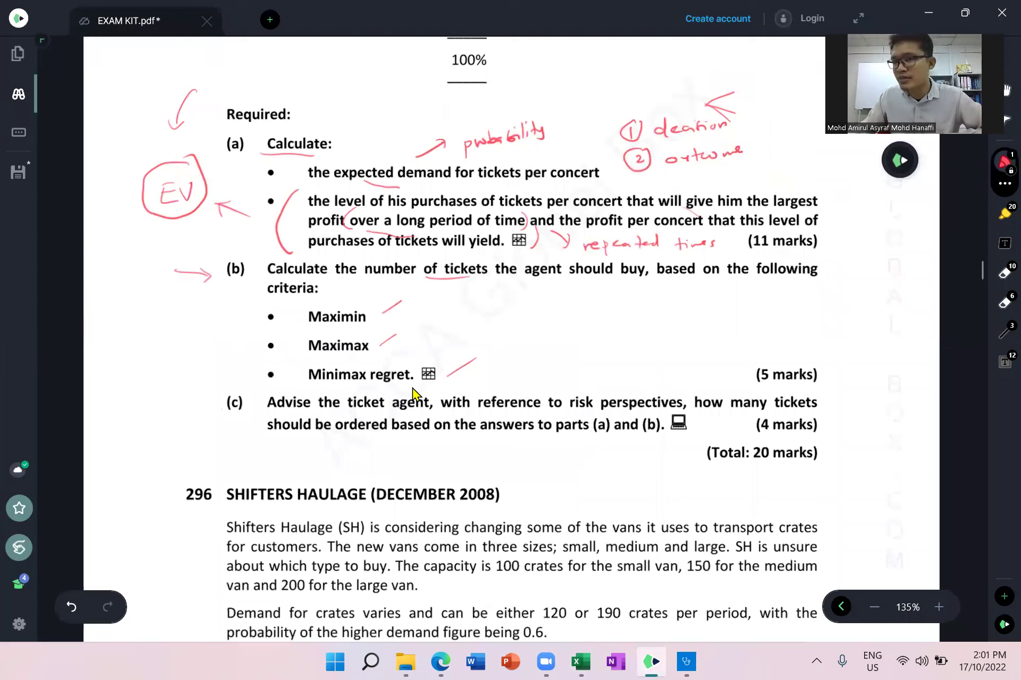
pyautogui.moveTo(769, 355); pyautogui.dragTo(859, 408)
pyautogui.moveTo(317, 304)
pyautogui.mouseDown()
pyautogui.moveTo(319, 360)
pyautogui.moveTo(352, 361)
pyautogui.moveTo(335, 390)
pyautogui.mouseUp()
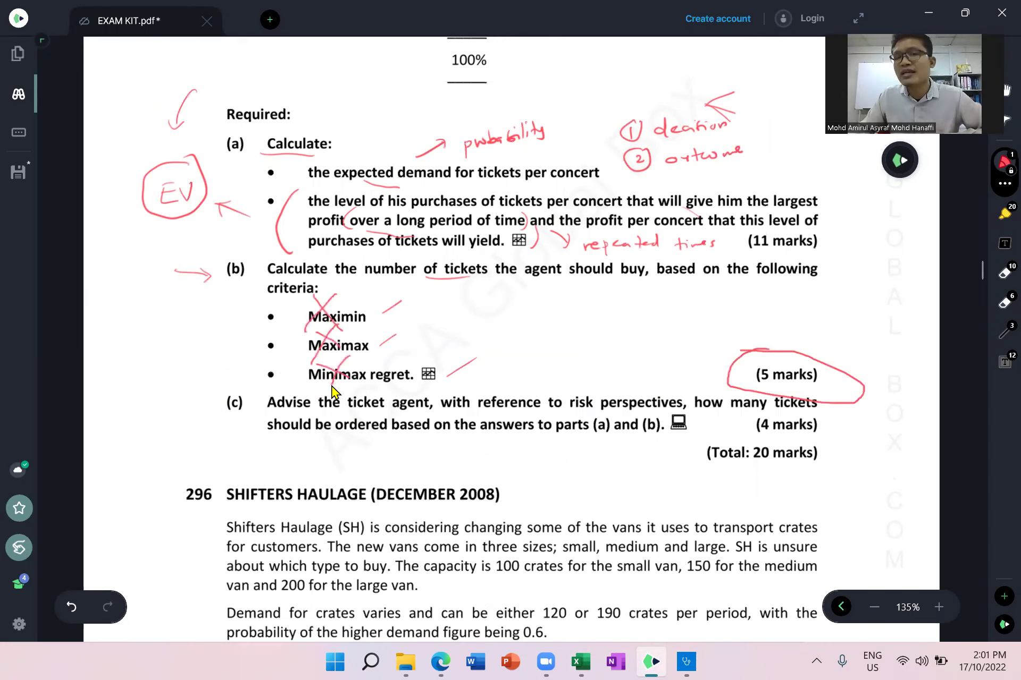
# Step: Return to Excel, replace the W1 label in G3 with 1 and enter 2 in H3
pyautogui.click(585, 662)
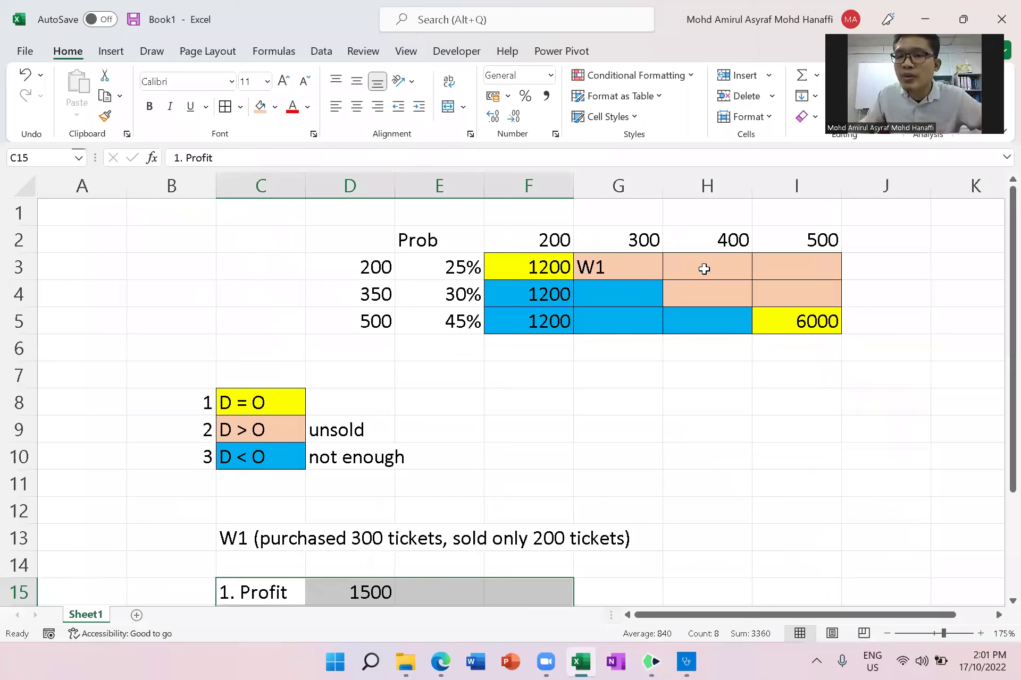
pyautogui.click(702, 292)
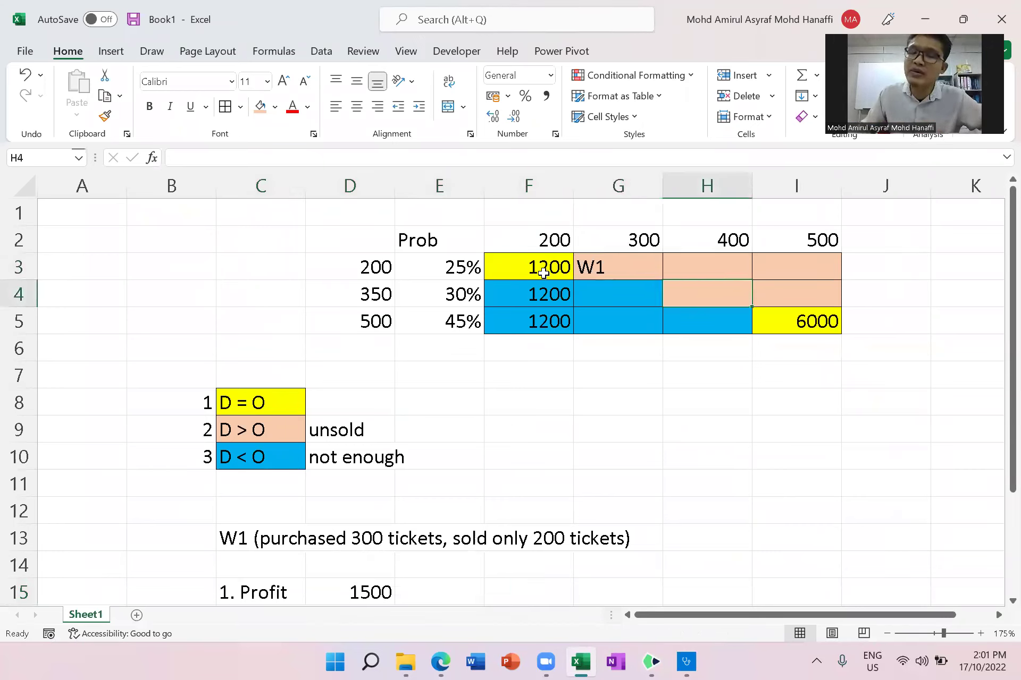
pyautogui.press('Up')
pyautogui.click(612, 270)
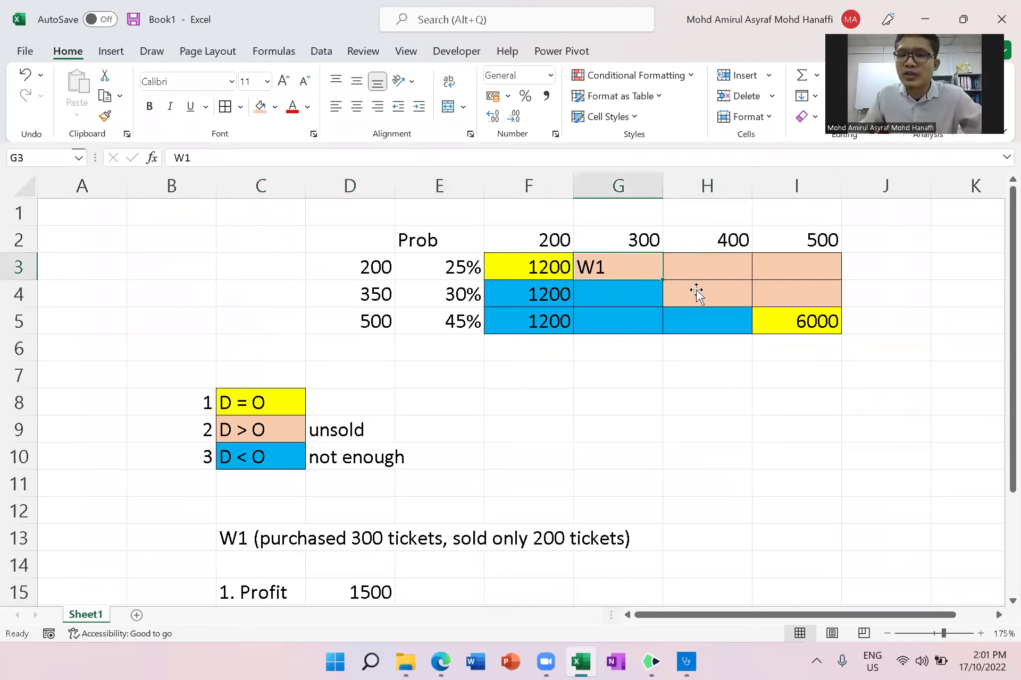
pyautogui.write('1')
pyautogui.press('Tab')
pyautogui.write('2')
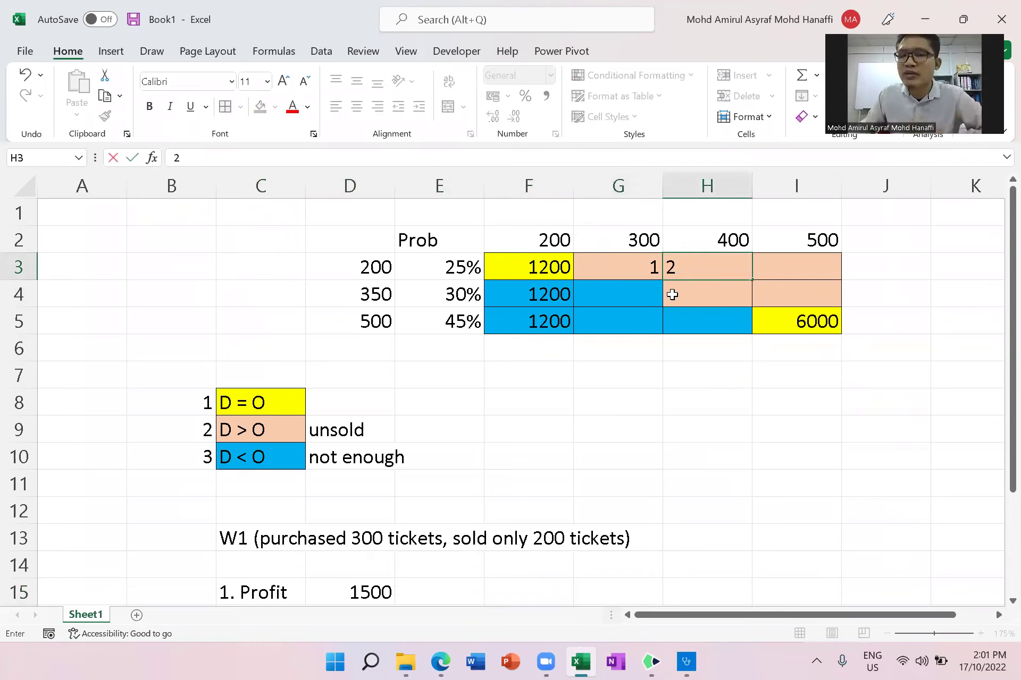
pyautogui.click(531, 275)
# Step: Examine the filled and remaining cells of the payoff table, from F3 across the order quantity columns
pyautogui.moveTo(535, 307); pyautogui.dragTo(532, 268)
pyautogui.click(617, 266)
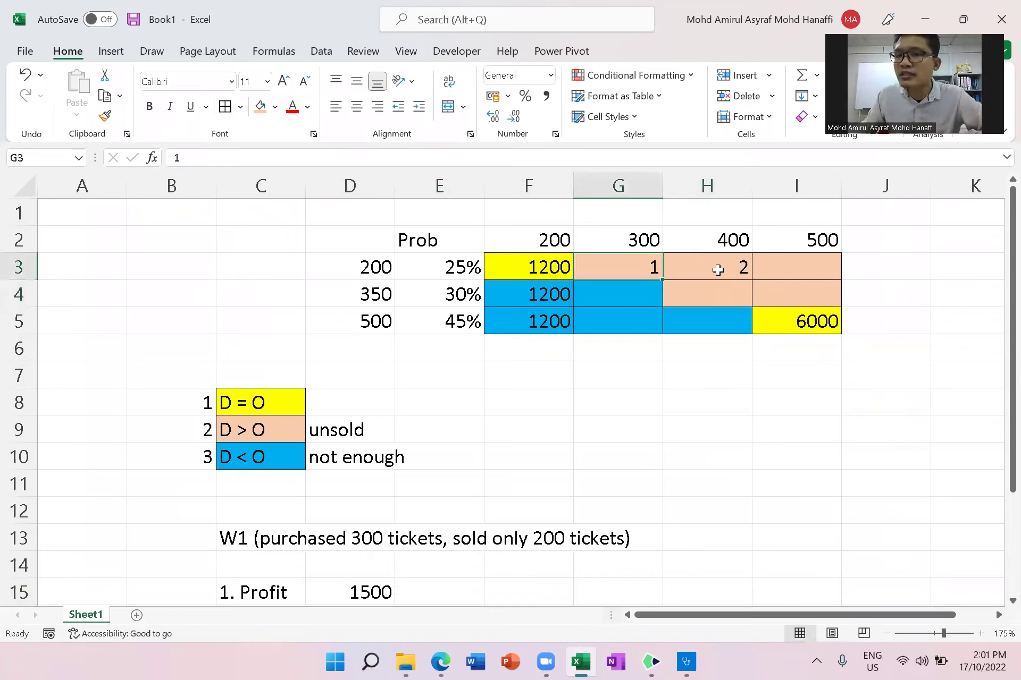
pyautogui.press('Tab')
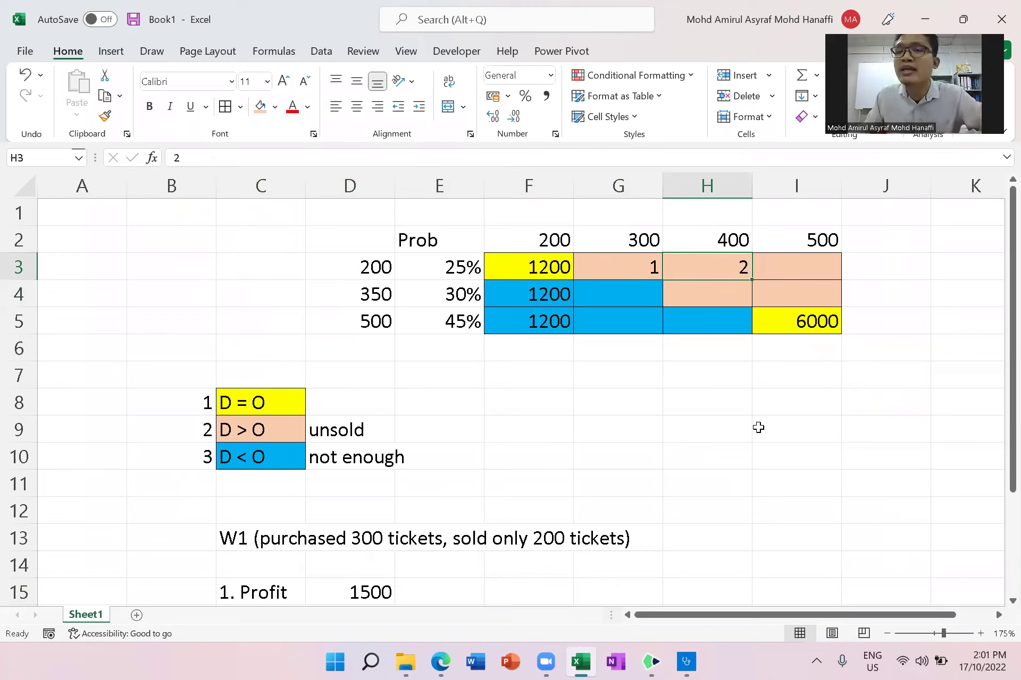
pyautogui.moveTo(751, 290); pyautogui.dragTo(642, 274)
pyautogui.click(788, 272)
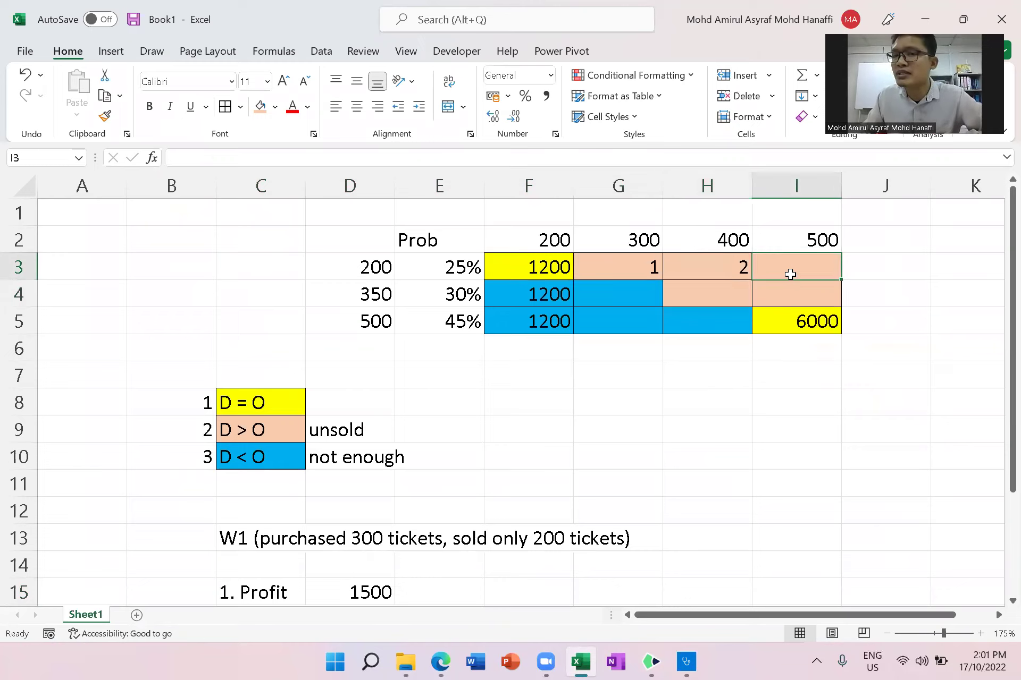
pyautogui.press('Left')
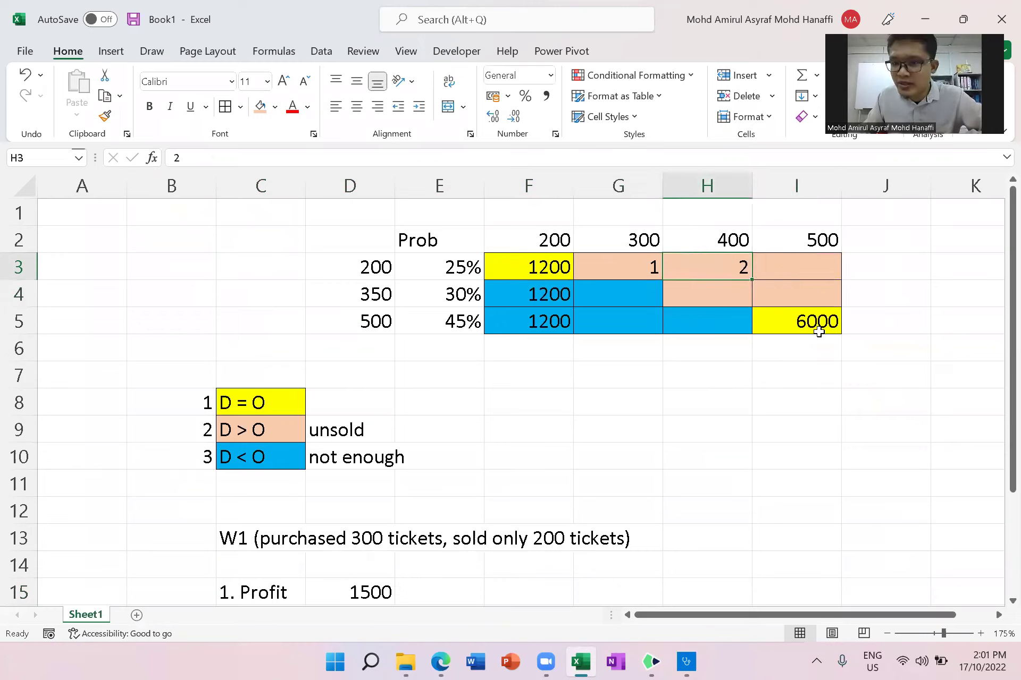
pyautogui.click(553, 271)
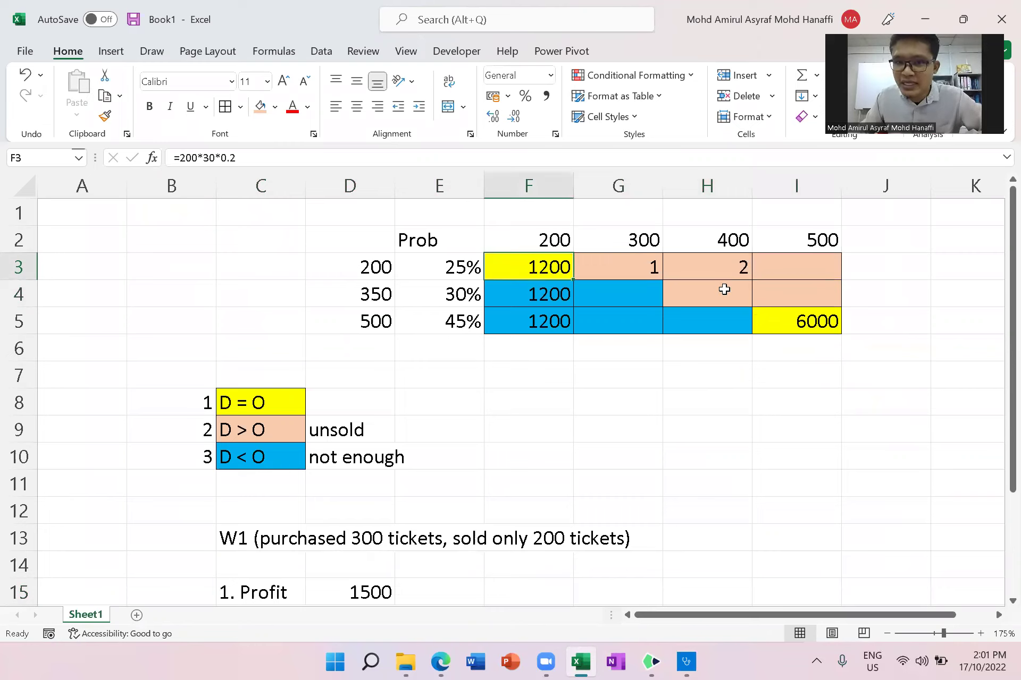
pyautogui.hotkey('shift', 'Down')
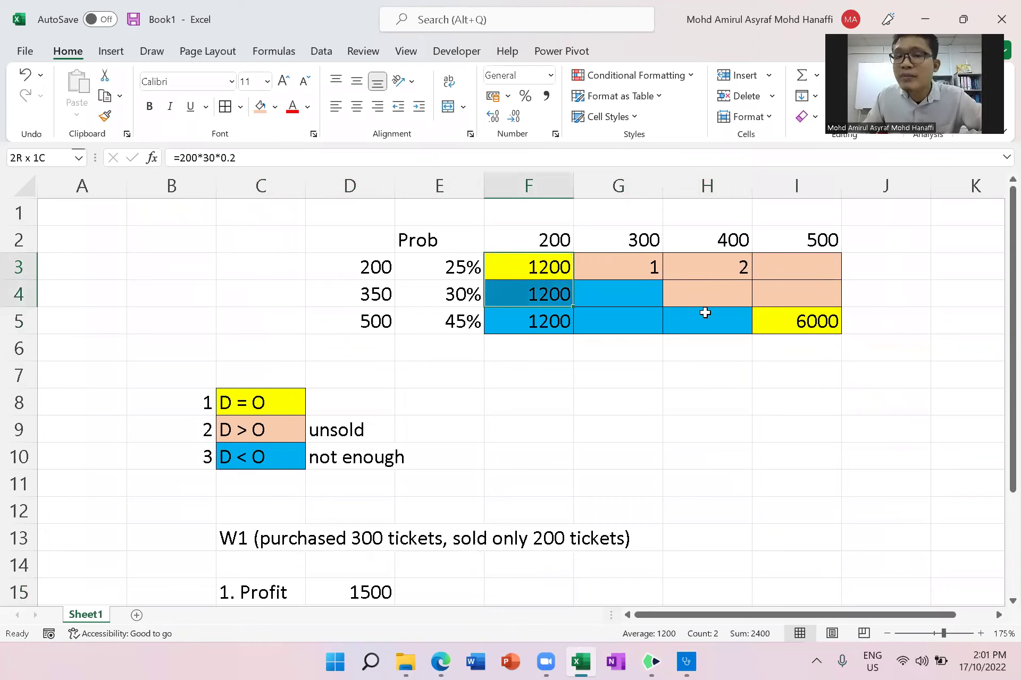
pyautogui.hotkey('shift', 'Down')
pyautogui.hotkey('shift', 'Right')
pyautogui.hotkey('shift', 'Right')
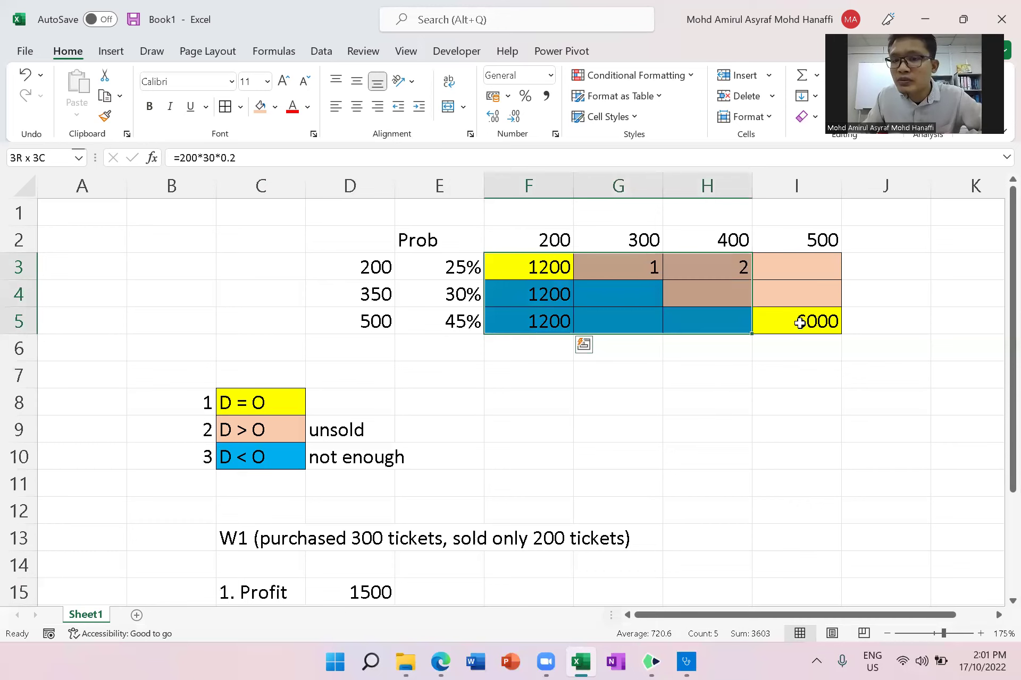
# Step: In the exam kit PDF, underline the 11 marks of part (a) and sketch a box with an inner oval beside them
pyautogui.hotkey('alt', 'Tab')
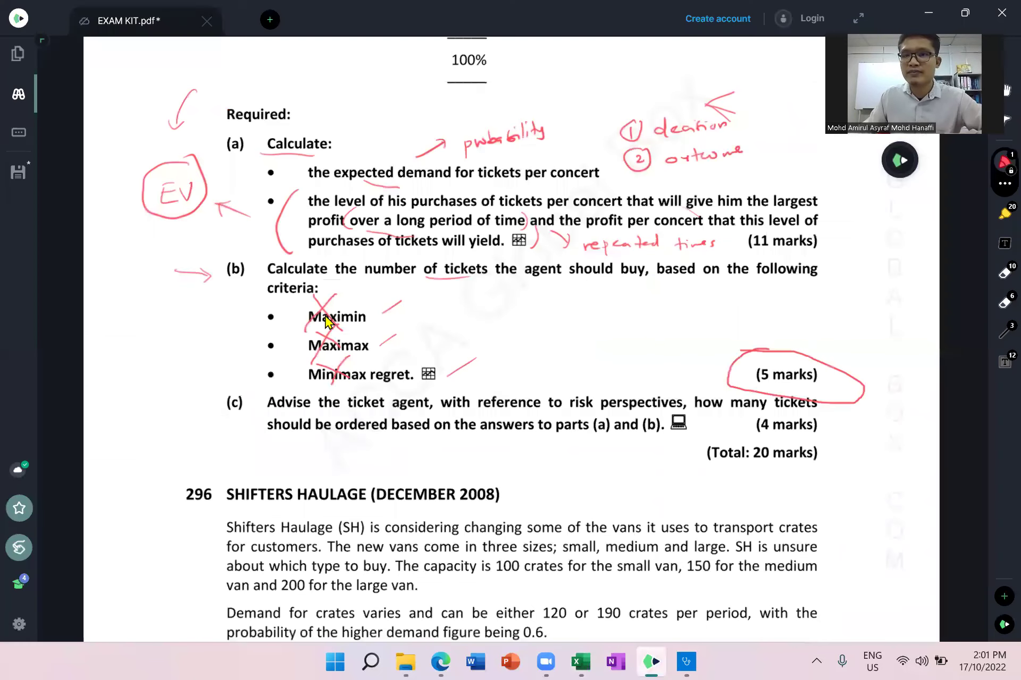
pyautogui.scroll(-3, 330, 321)
pyautogui.scroll(3, 394, 322)
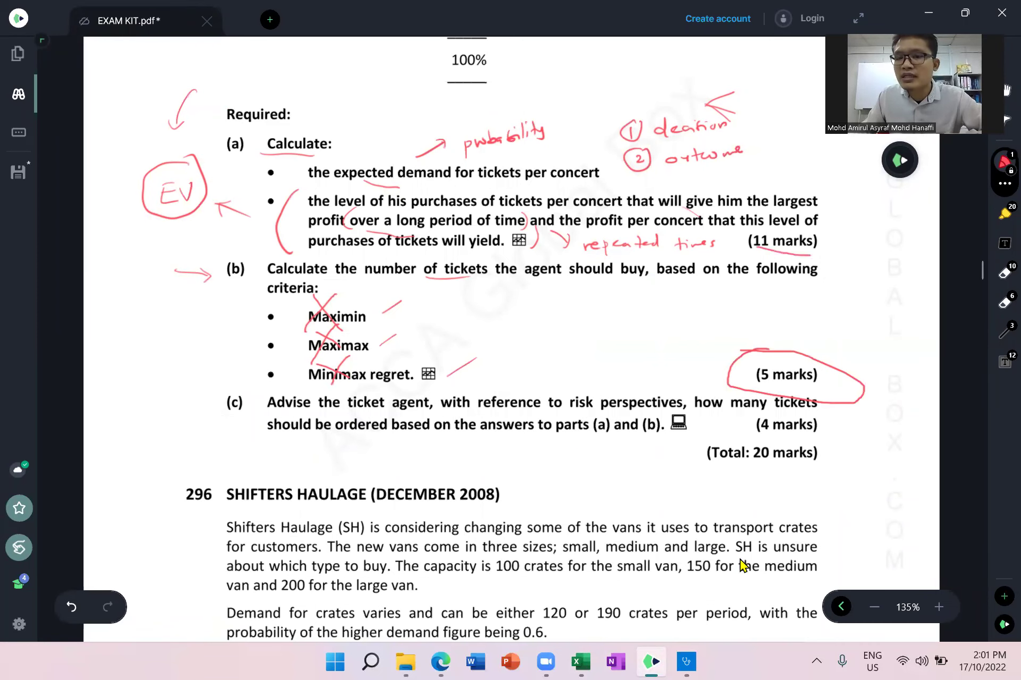
pyautogui.click(580, 661)
pyautogui.click(556, 271)
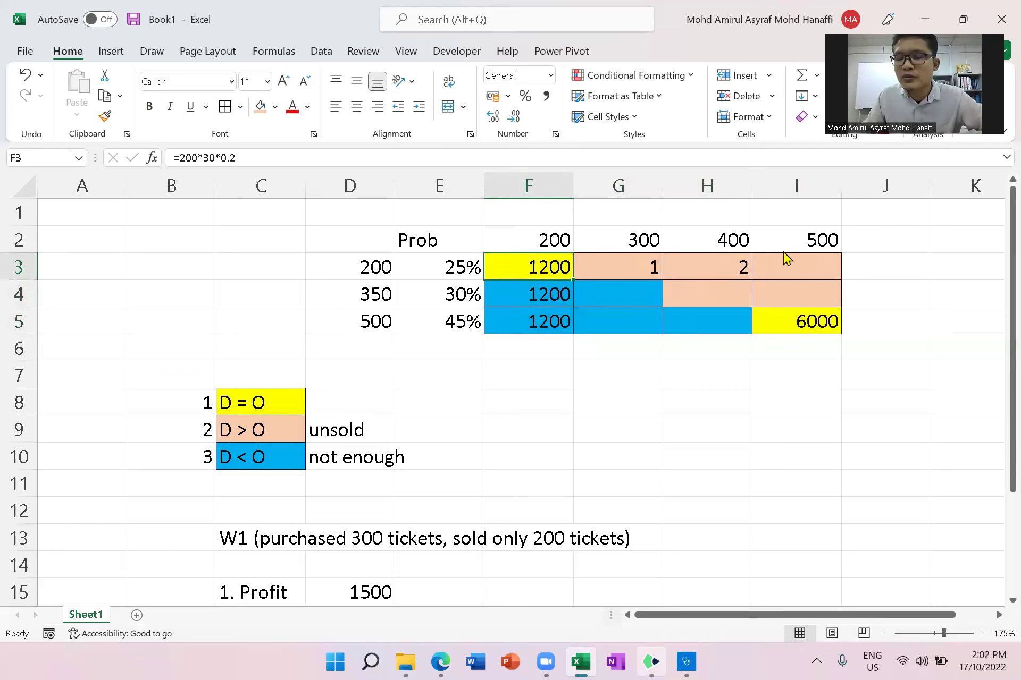
pyautogui.hotkey('alt', 'Tab')
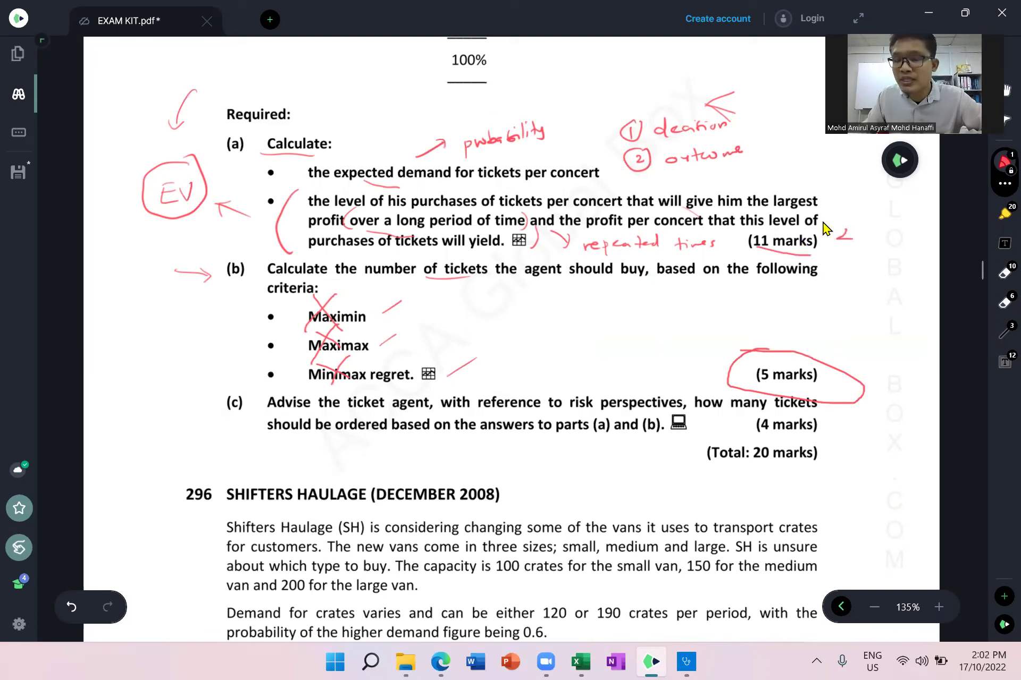
pyautogui.moveTo(880, 232)
pyautogui.mouseDown()
pyautogui.moveTo(862, 247)
pyautogui.moveTo(893, 232)
pyautogui.mouseUp()
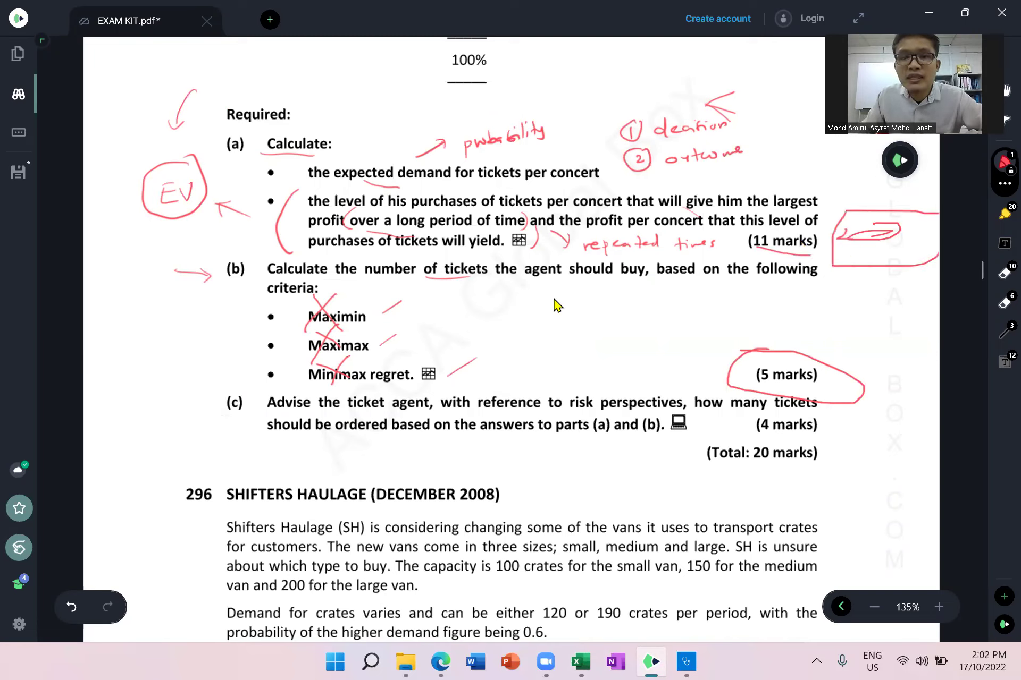
# Step: Add a second tick beside Maximin, Maximax and Minimax regret, and draw an arrow up from the circled 5 marks
pyautogui.moveTo(388, 349); pyautogui.dragTo(423, 335)
pyautogui.moveTo(379, 322); pyautogui.dragTo(415, 303)
pyautogui.moveTo(420, 372); pyautogui.dragTo(438, 352)
pyautogui.moveTo(761, 370); pyautogui.dragTo(834, 326)
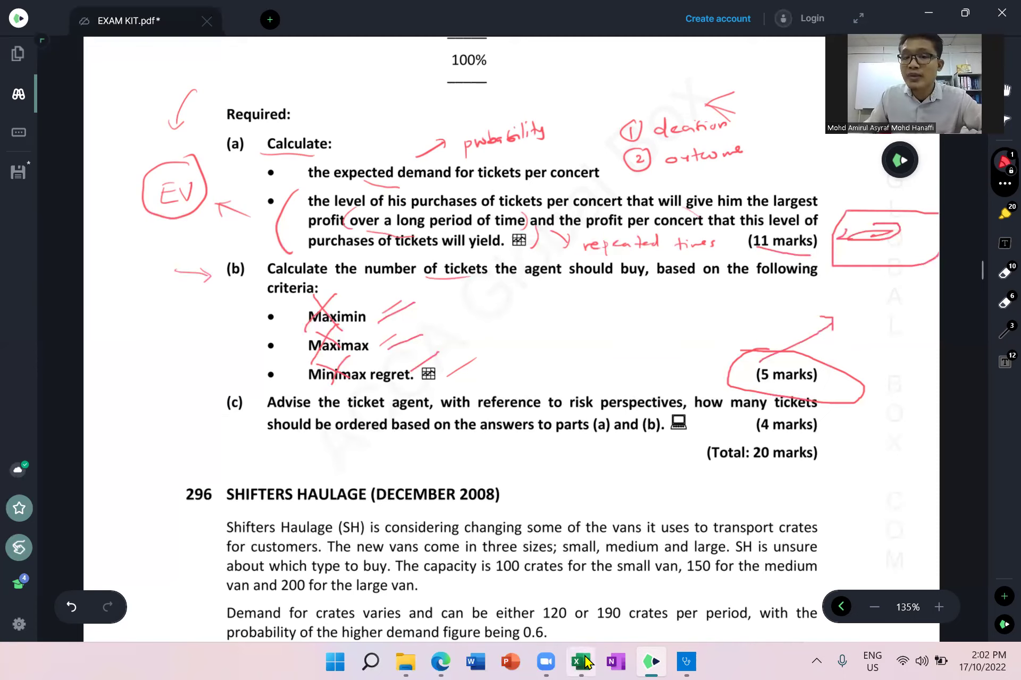
# Step: Switch to Excel and review the whole payoff table F3:I5 together with the W1 working below it
pyautogui.hotkey('alt', 'Tab')
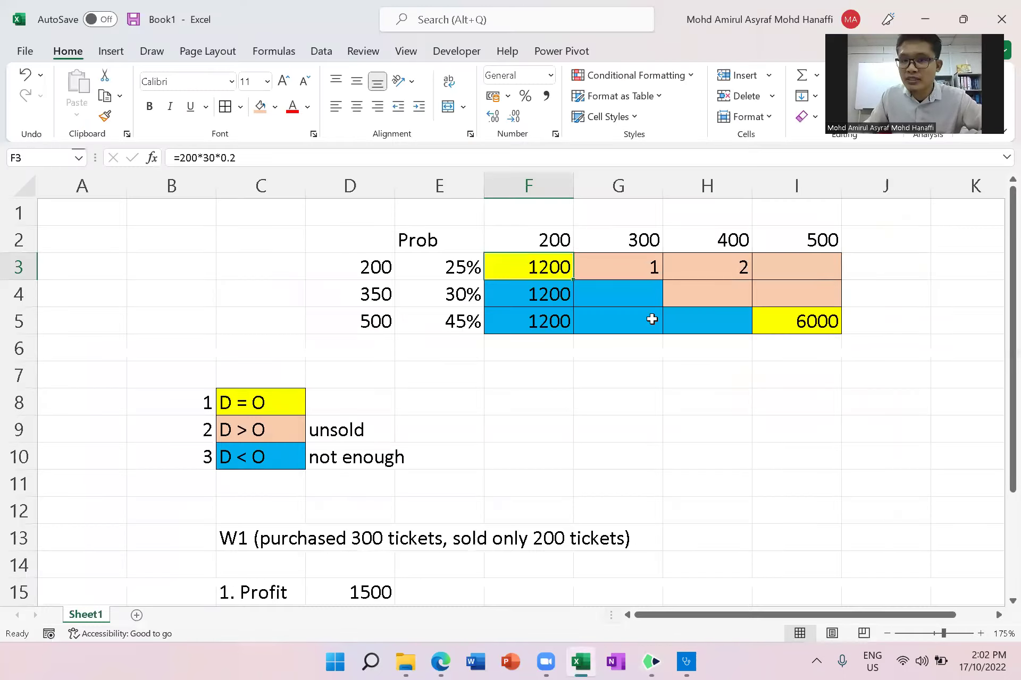
pyautogui.scroll(-2, 638, 346)
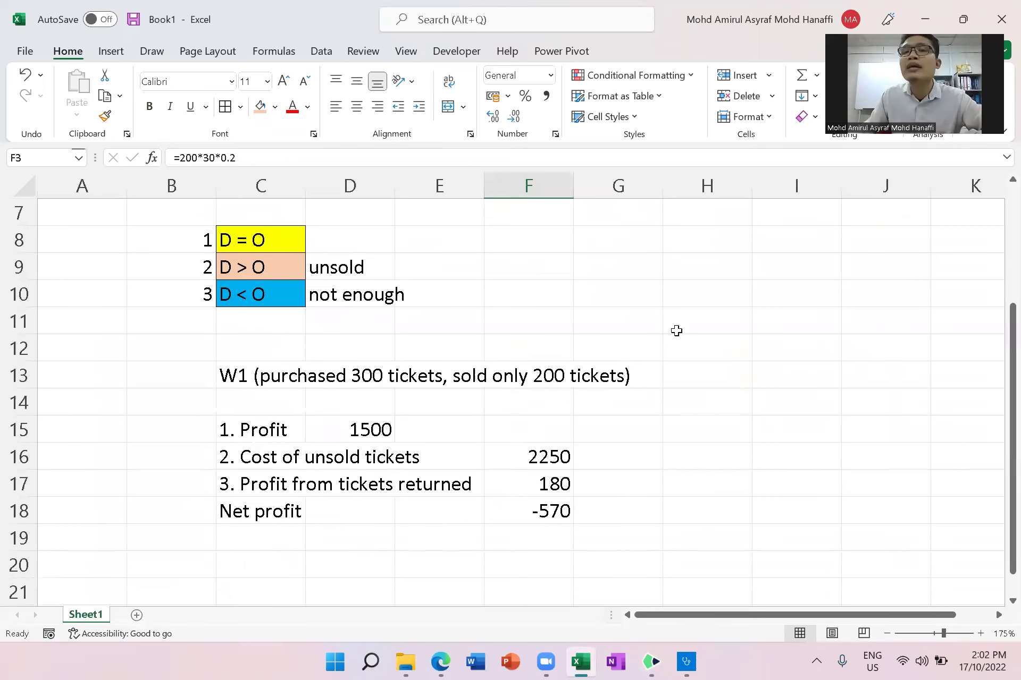
pyautogui.scroll(2, 677, 330)
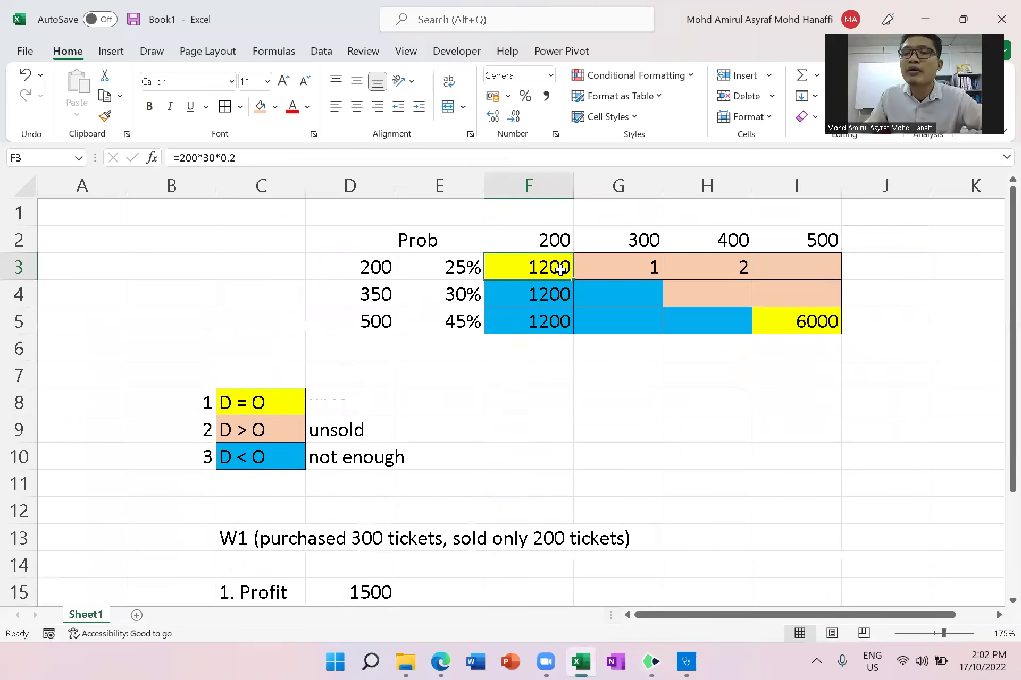
pyautogui.keyDown('shift'); pyautogui.click(793, 323); pyautogui.keyUp('shift')
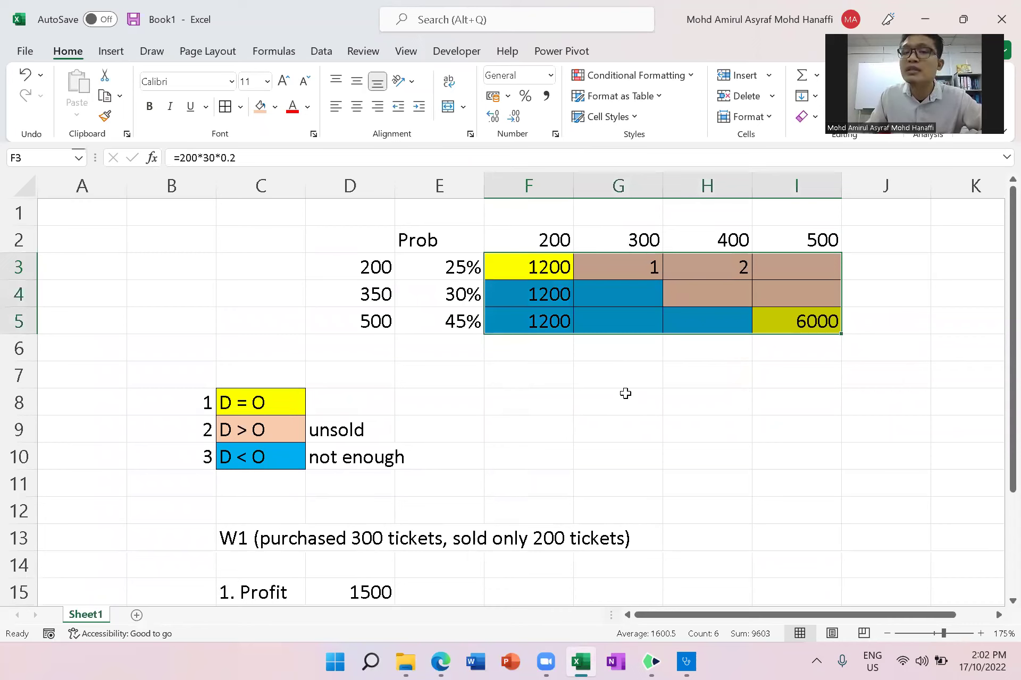
pyautogui.scroll(-1, 436, 457)
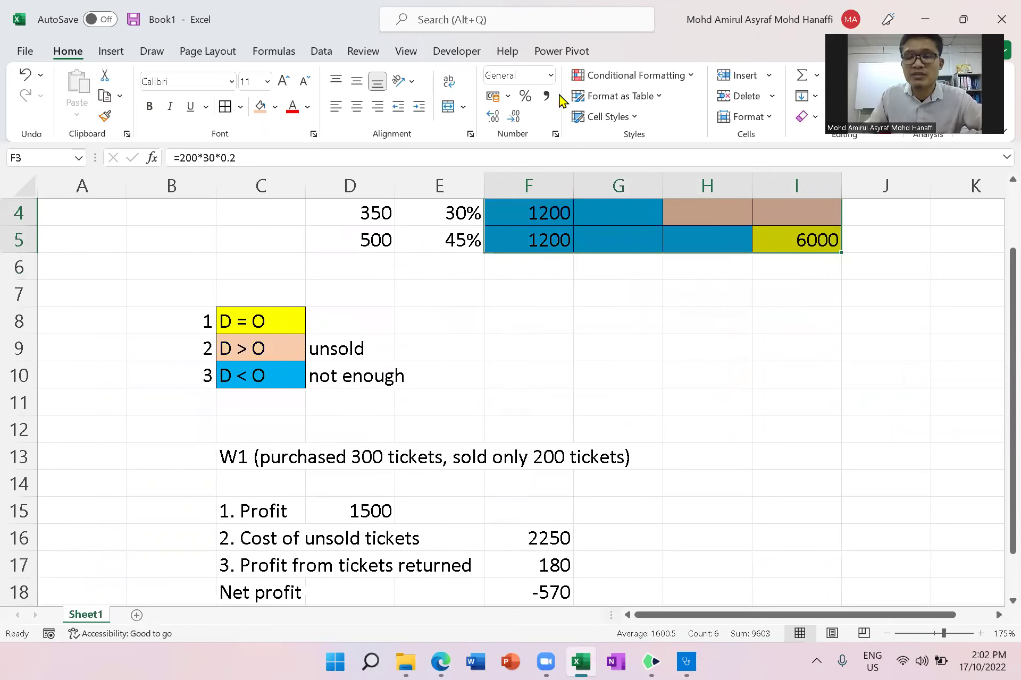